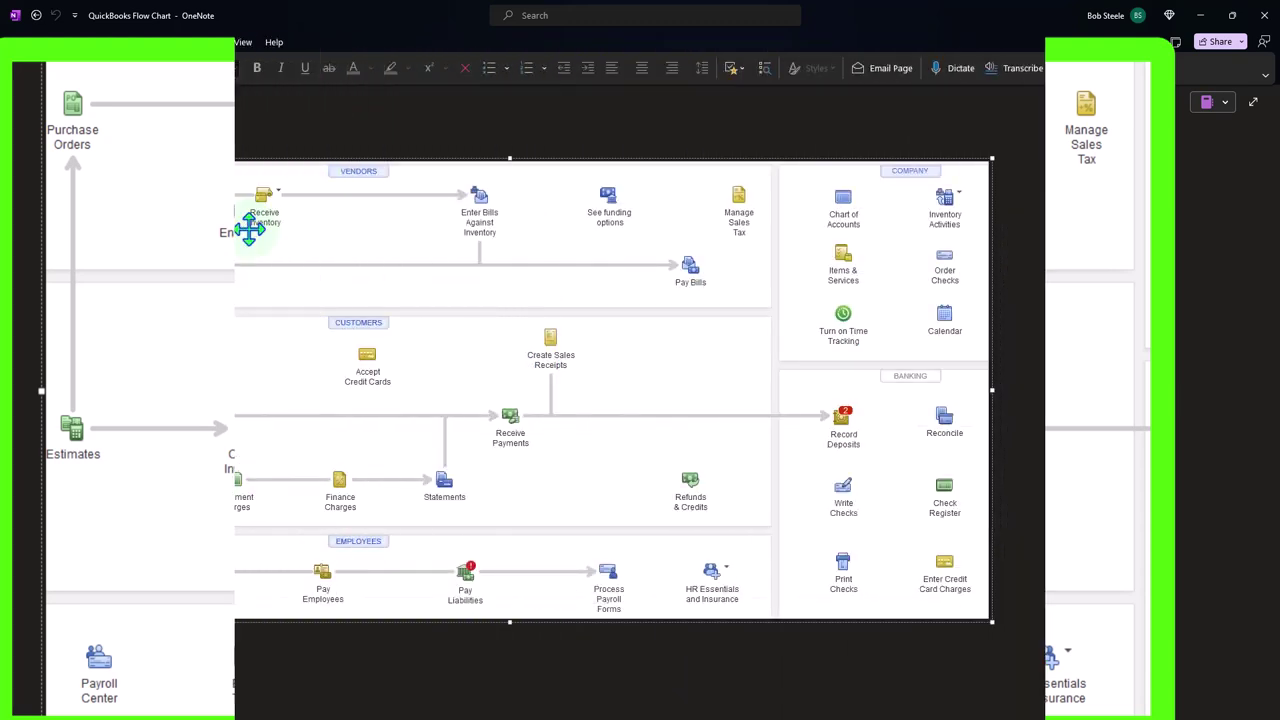
Minimize OneNote's QuickBooks Flow Chart page to bring QuickBooks Online into view
{"action": "left_click", "coordinate": [1200, 15]}
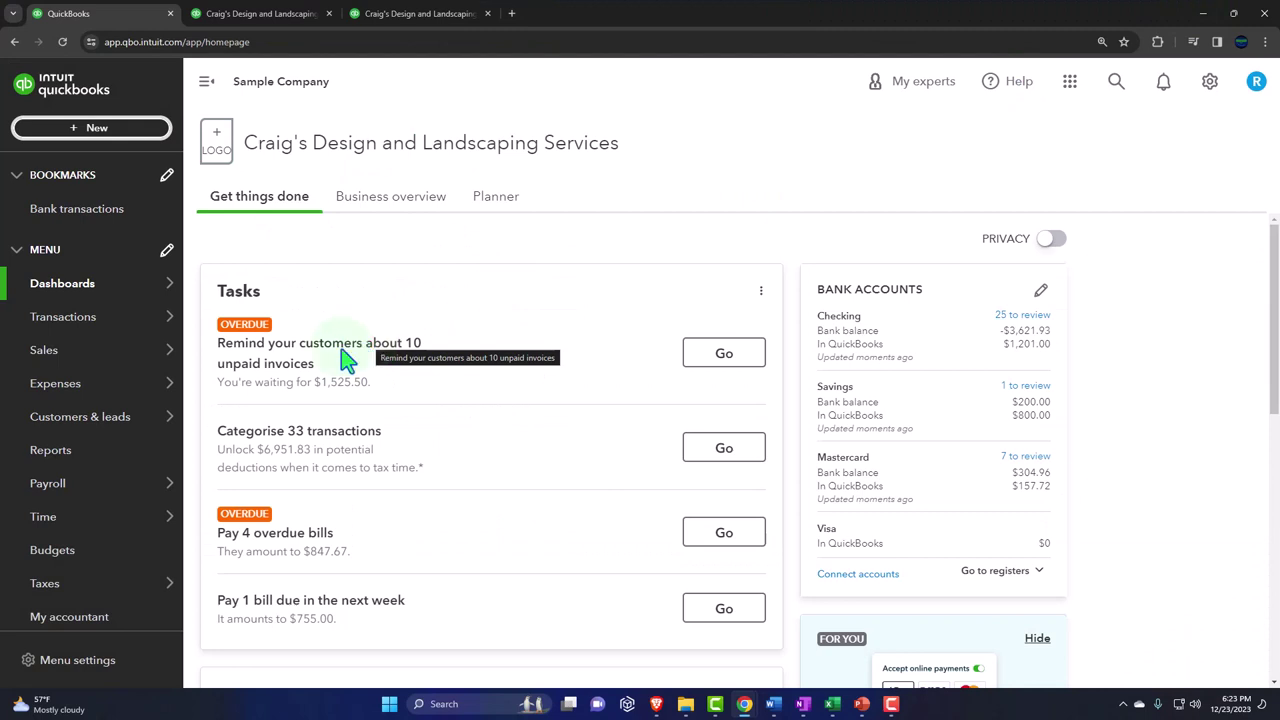
List only purchase orders among the expense transactions
{"action": "left_click", "coordinate": [65, 398]}
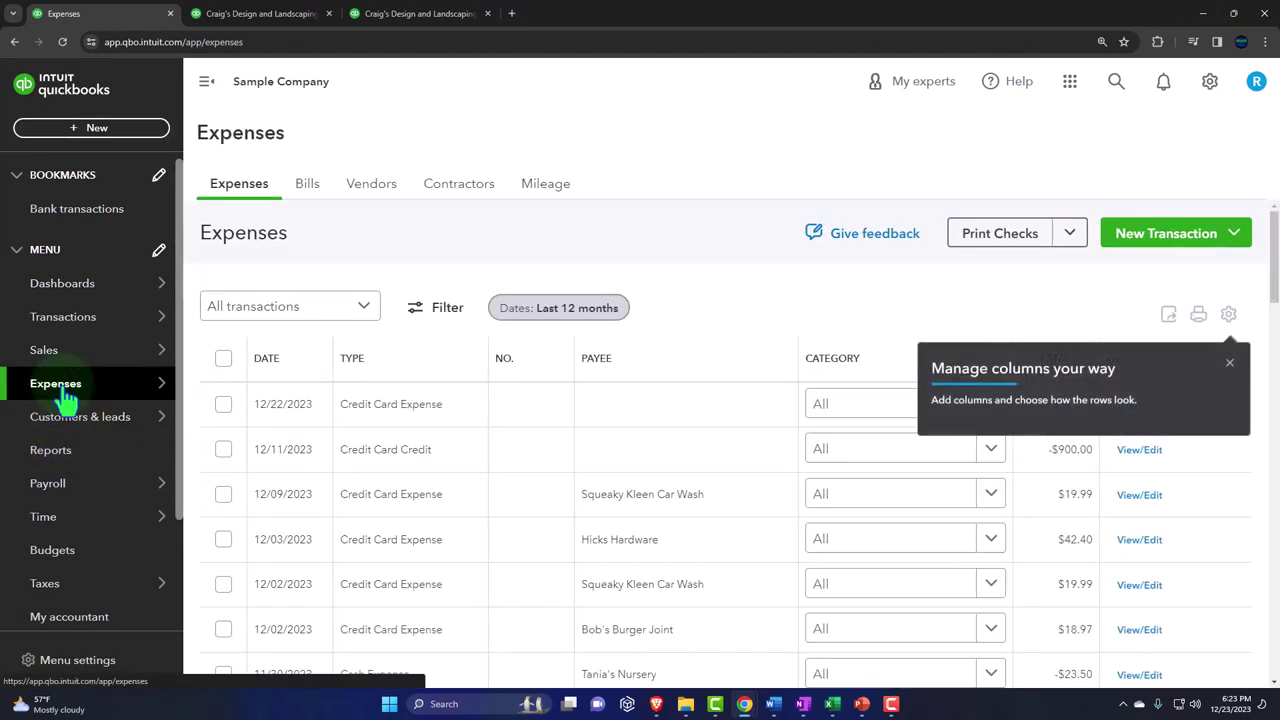
{"action": "left_click", "coordinate": [240, 200]}
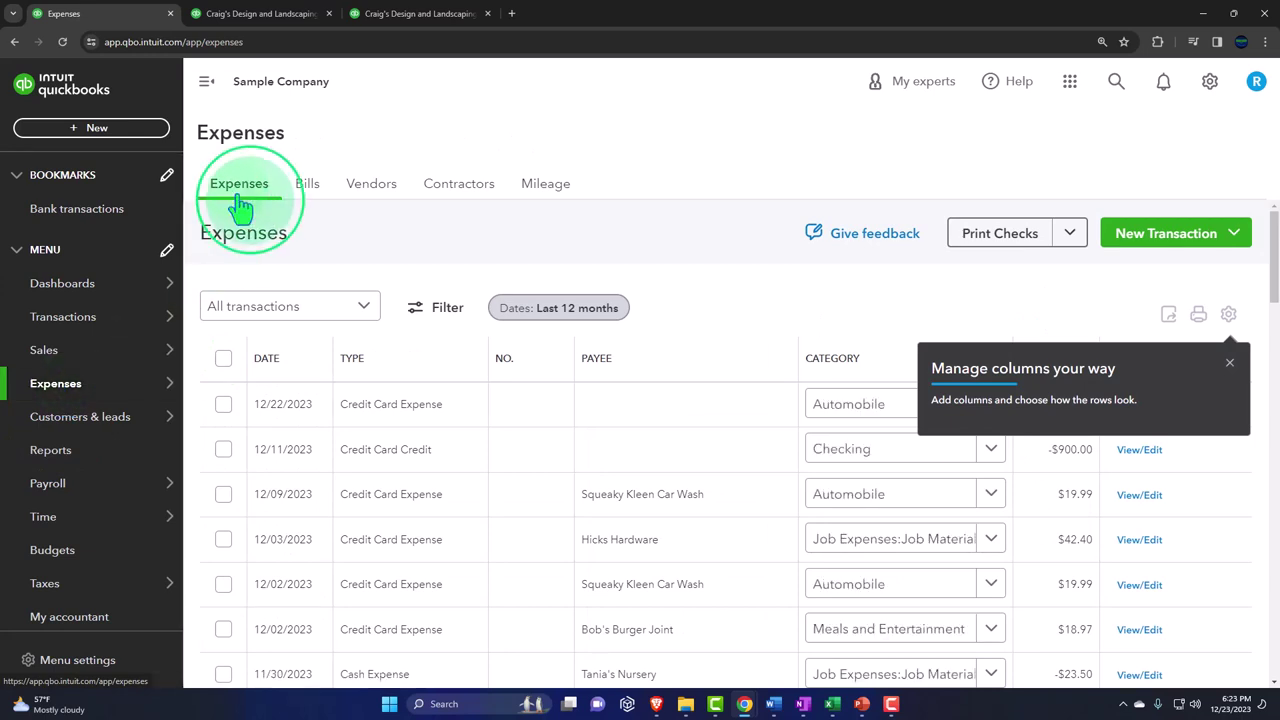
{"action": "left_click", "coordinate": [361, 310]}
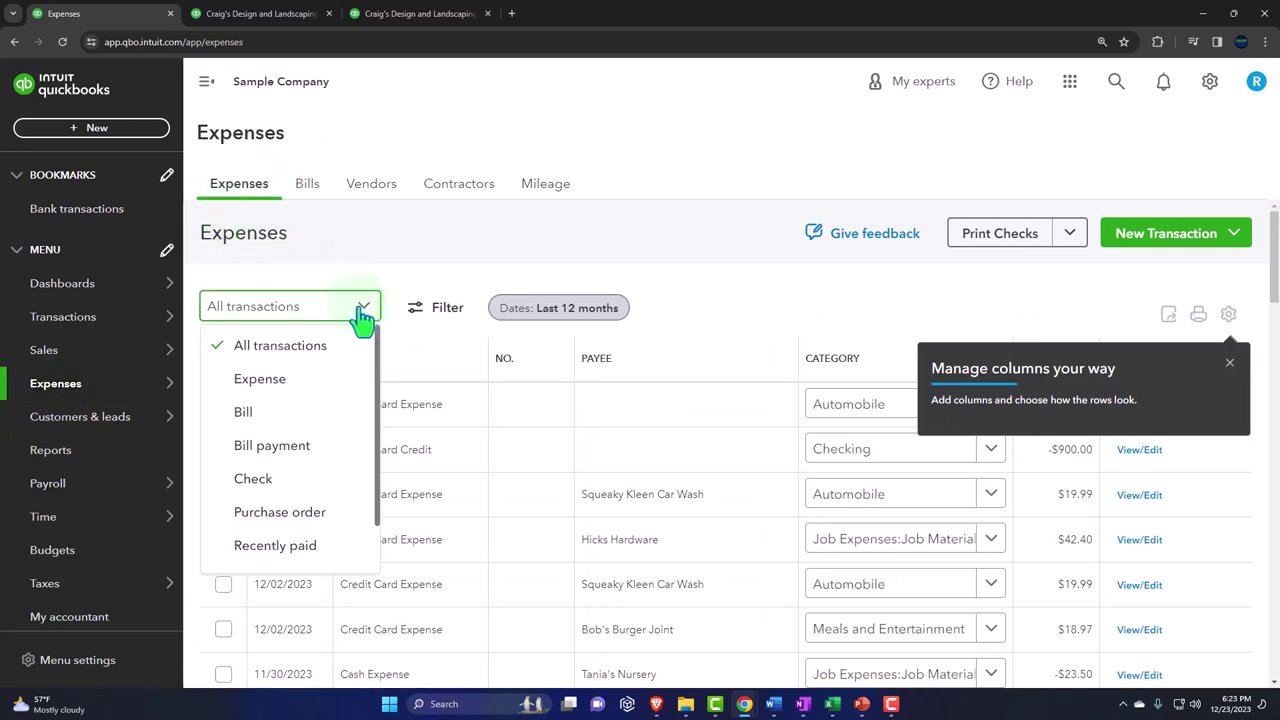
{"action": "left_click", "coordinate": [295, 514]}
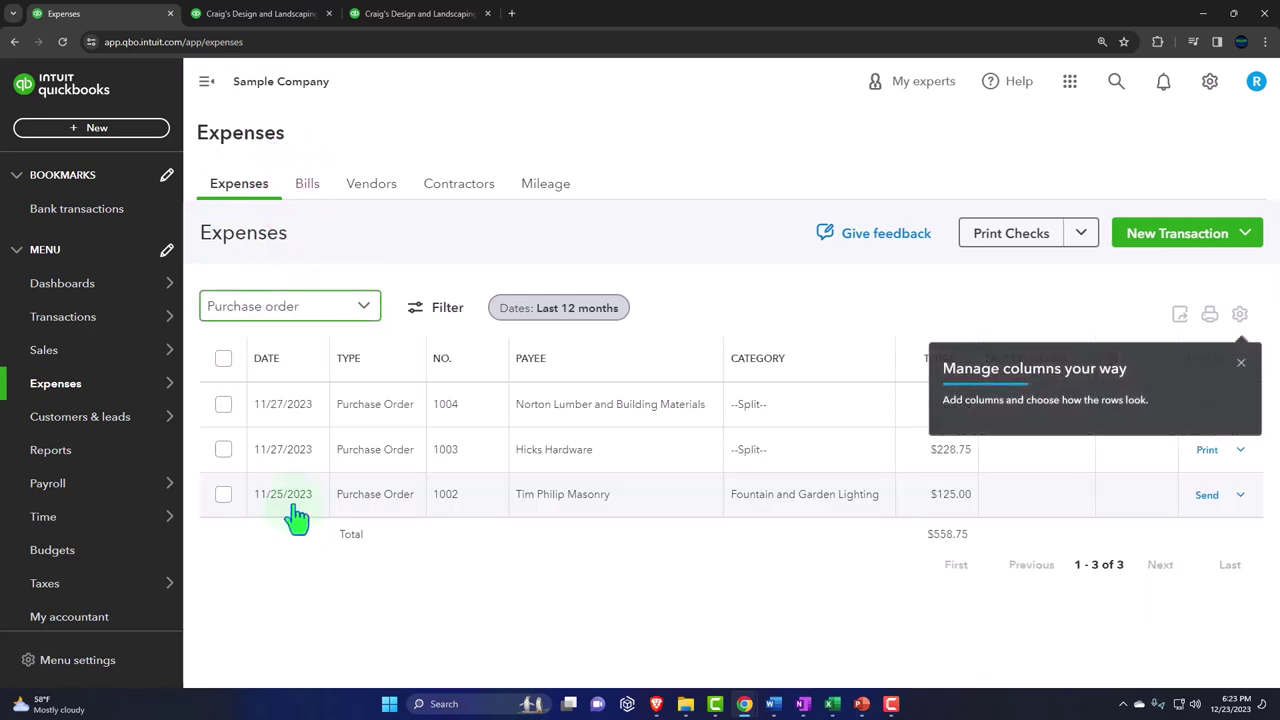
{"action": "left_click", "coordinate": [206, 90]}
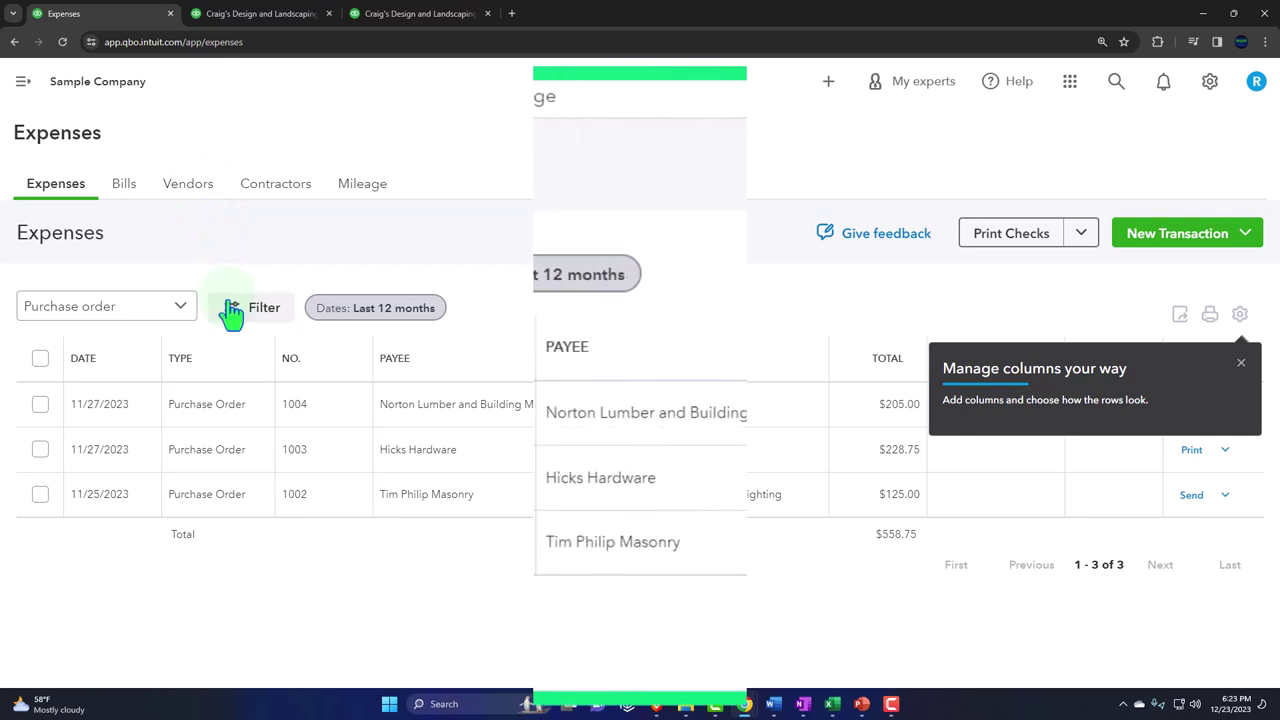
Filter the purchase orders to Open status, leaving PO 1002 for $125.00
{"action": "left_click", "coordinate": [252, 309]}
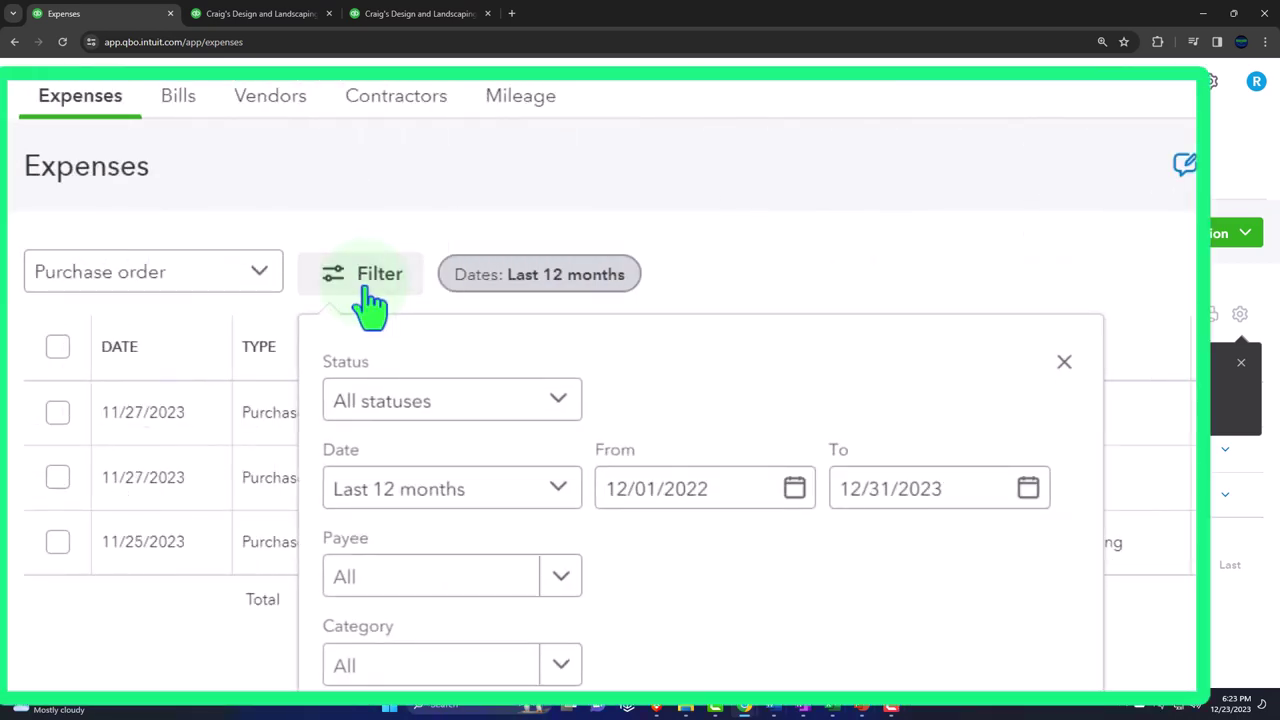
{"action": "left_click", "coordinate": [529, 405]}
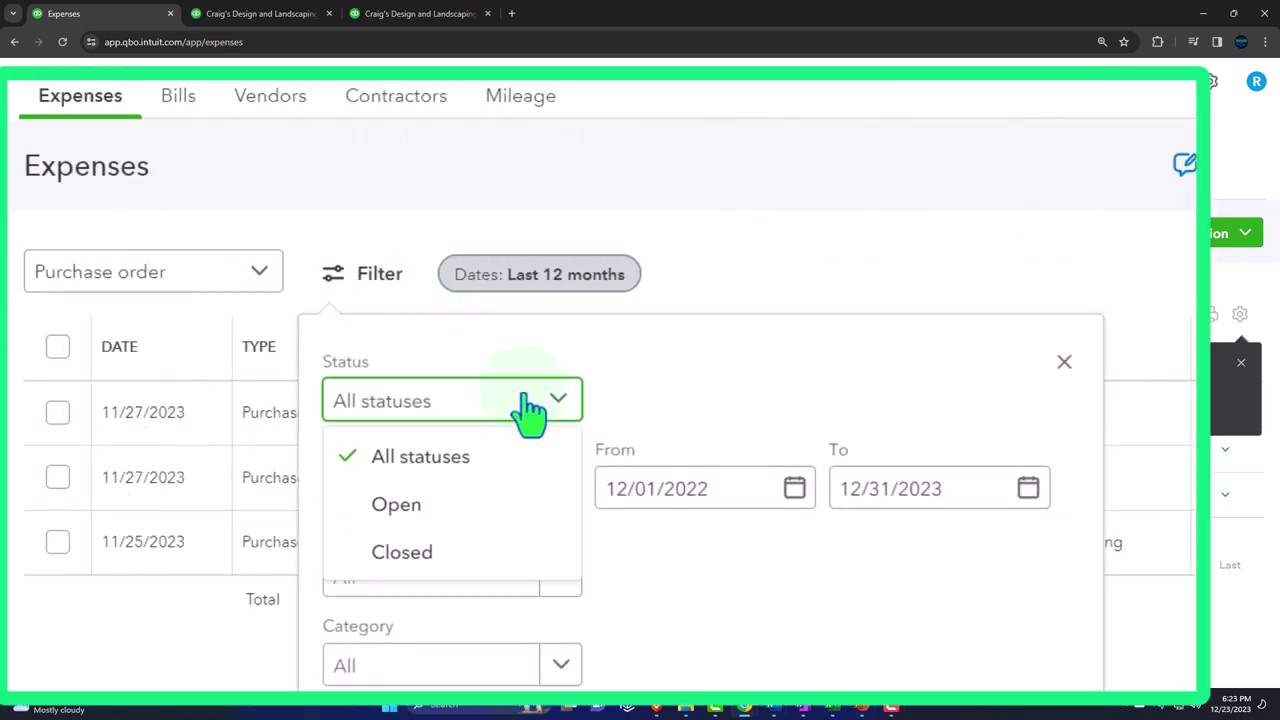
{"action": "left_click", "coordinate": [490, 505]}
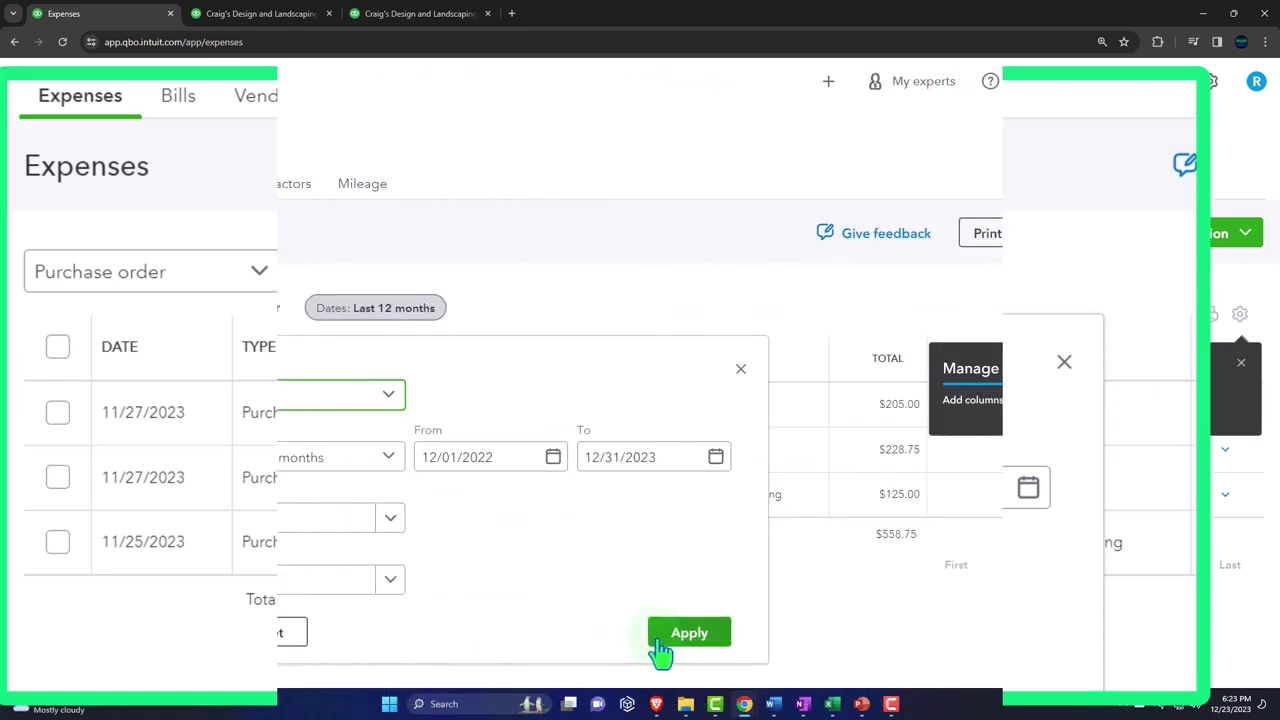
{"action": "left_click", "coordinate": [662, 640]}
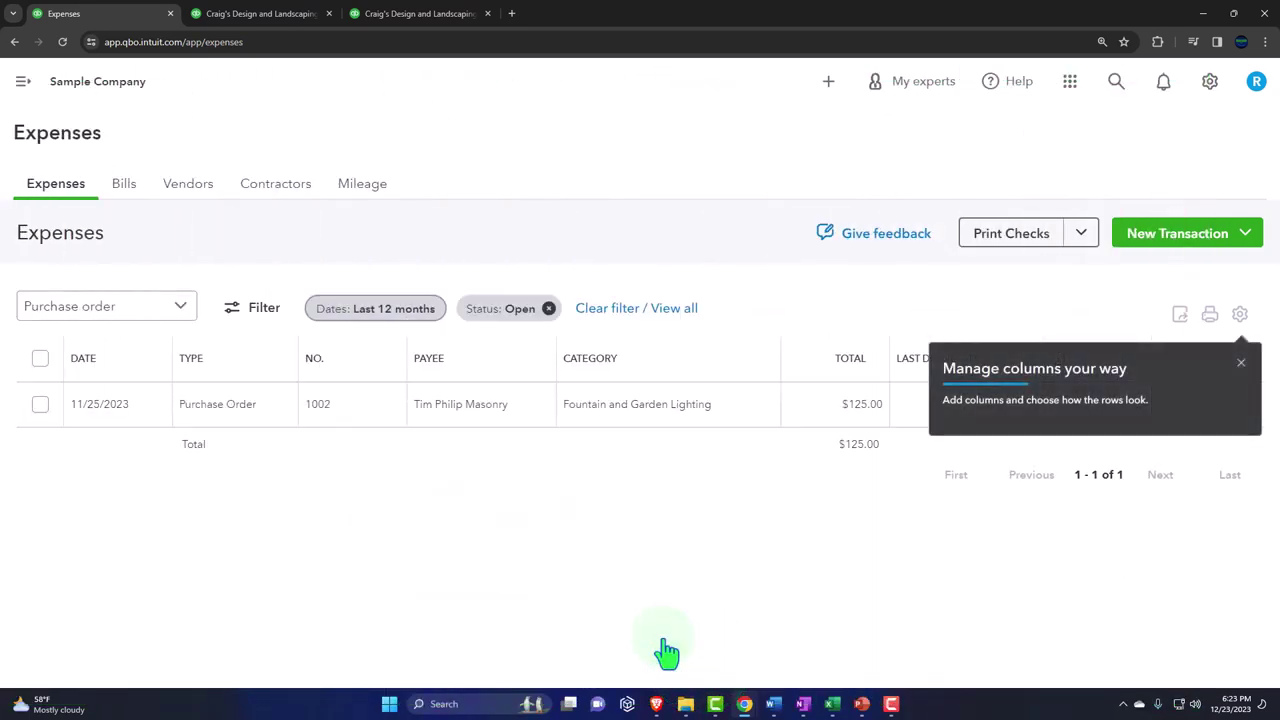
Show vendors with an open purchase order and open Tim Philip Masonry's vendor record
{"action": "left_click", "coordinate": [285, 196]}
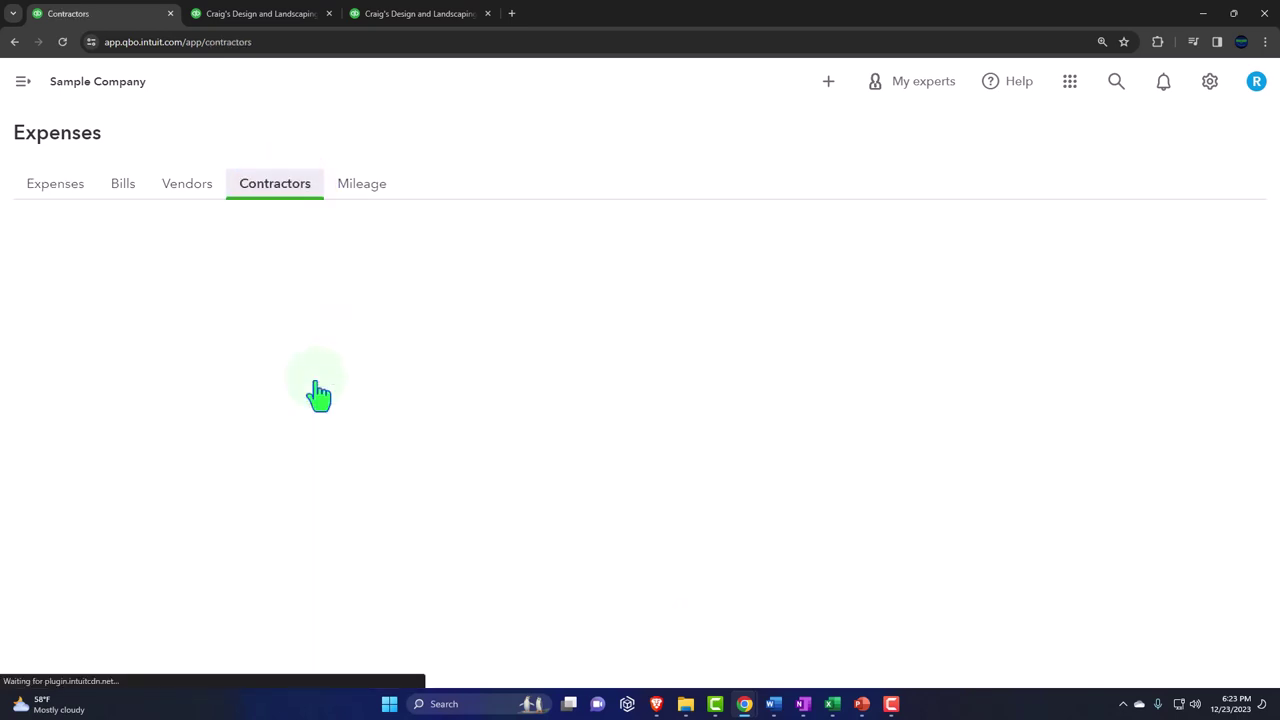
{"action": "left_click", "coordinate": [195, 198]}
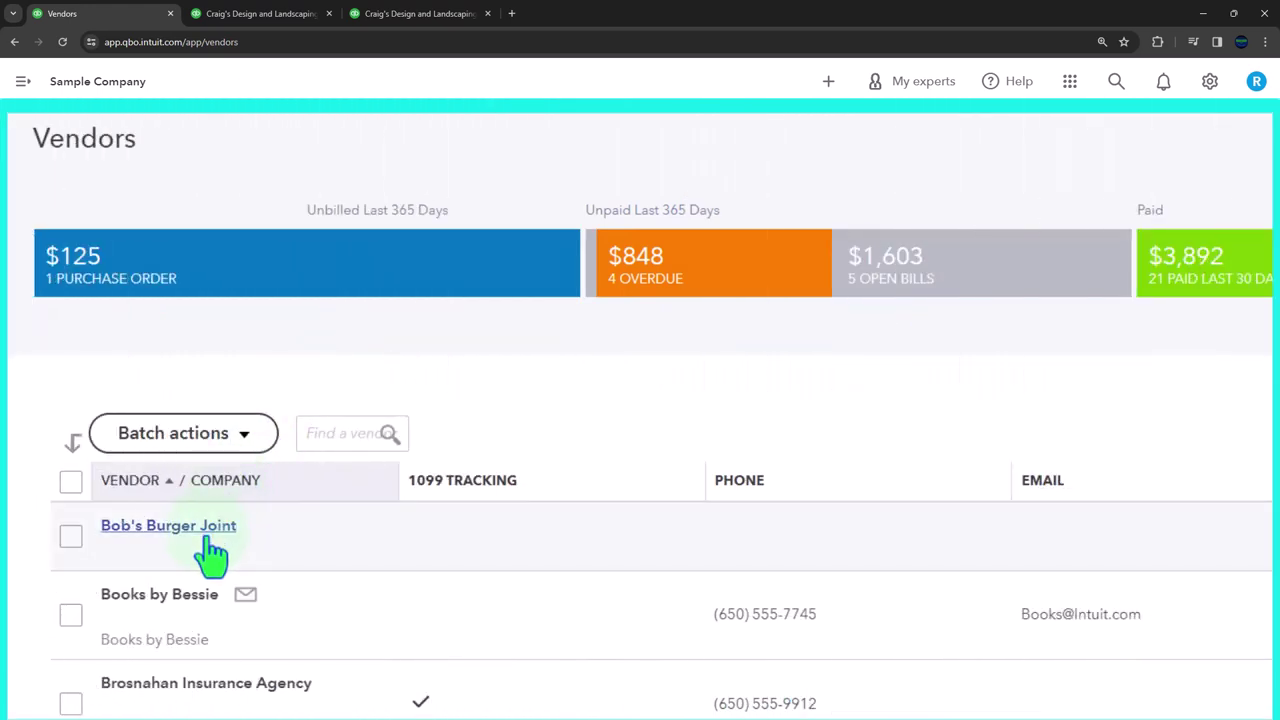
{"action": "left_click", "coordinate": [134, 288]}
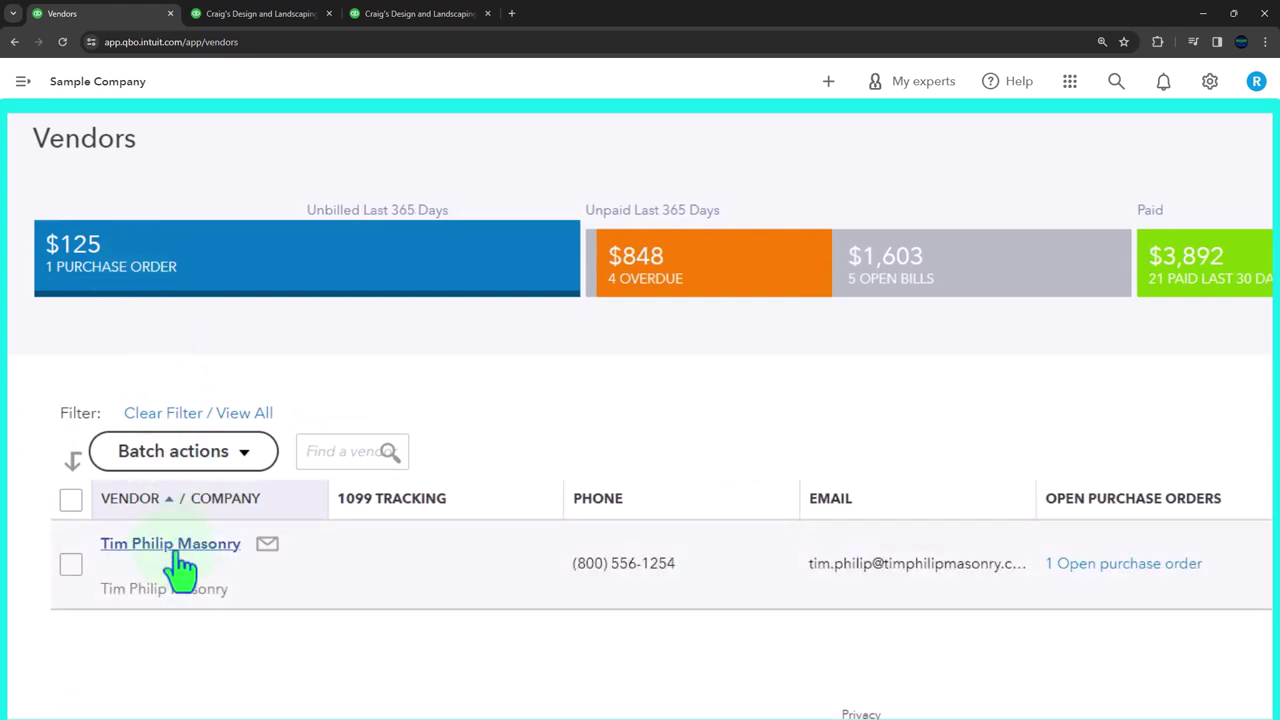
{"action": "left_click", "coordinate": [176, 546]}
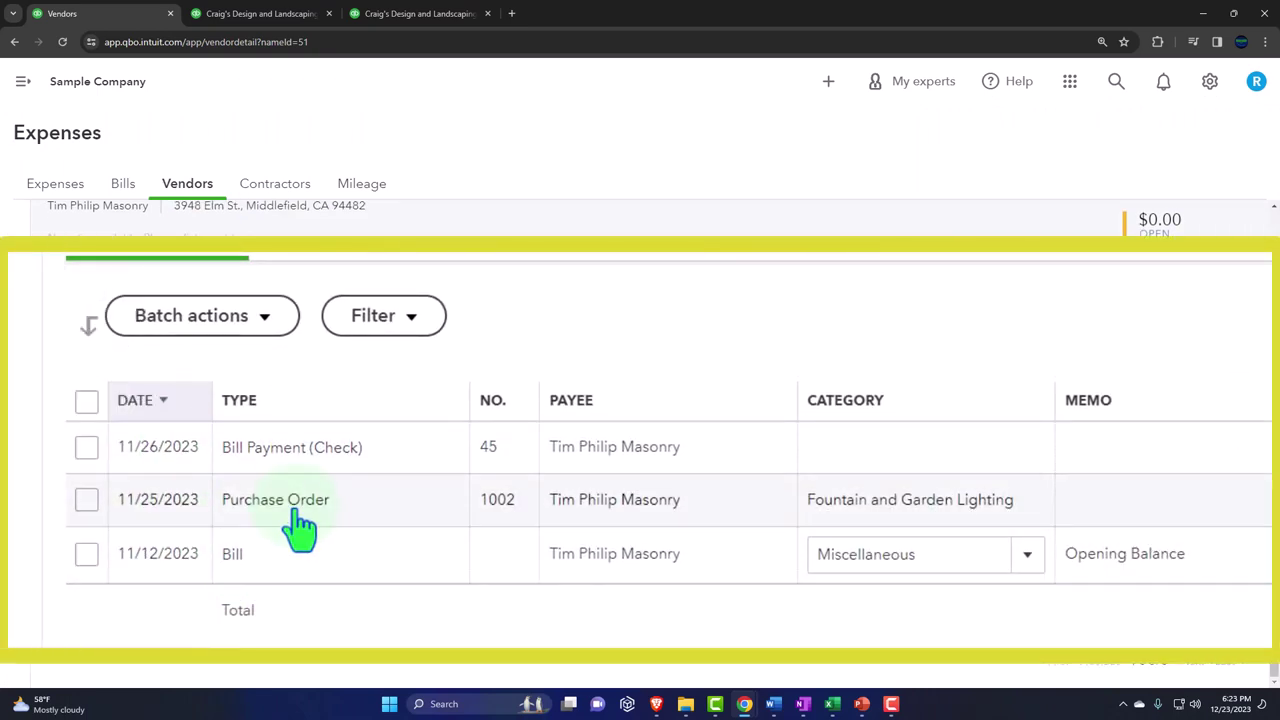
{"action": "scroll", "coordinate": [300, 525], "scroll_direction": "up", "scroll_amount": 2}
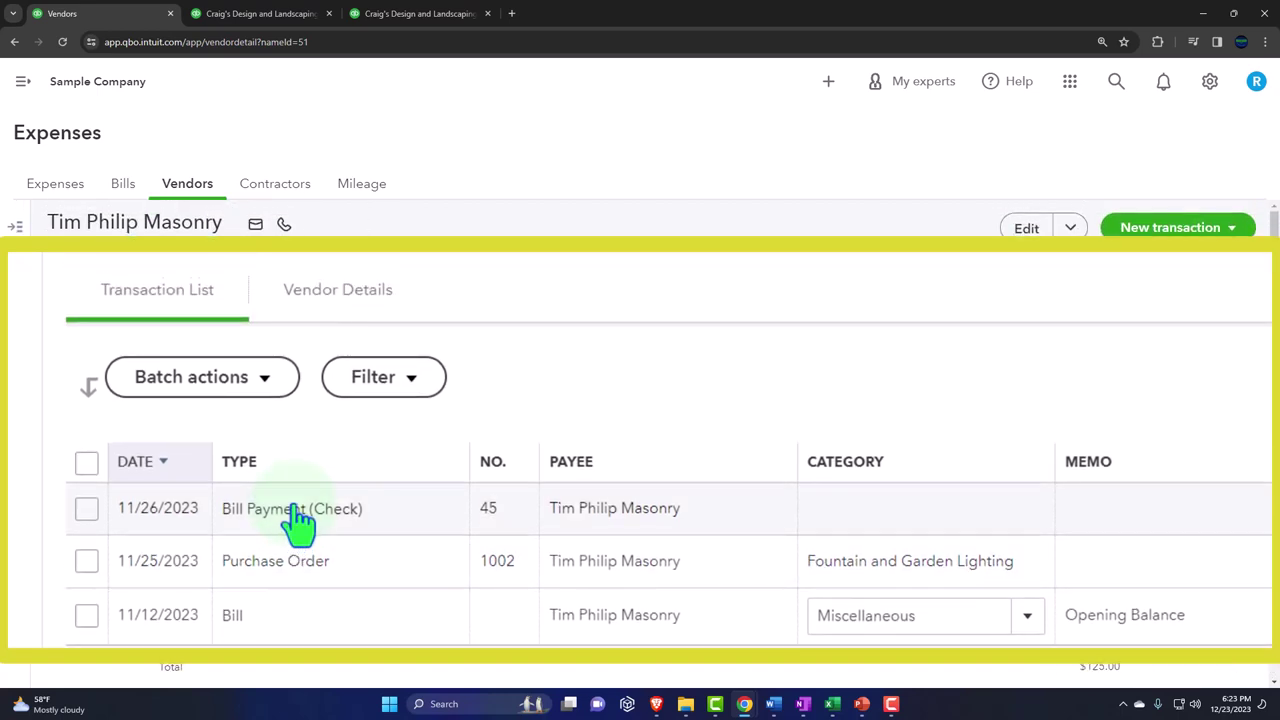
Create a new purchase order and add Vendor 10 as a new vendor on it
{"action": "left_click", "coordinate": [23, 84]}
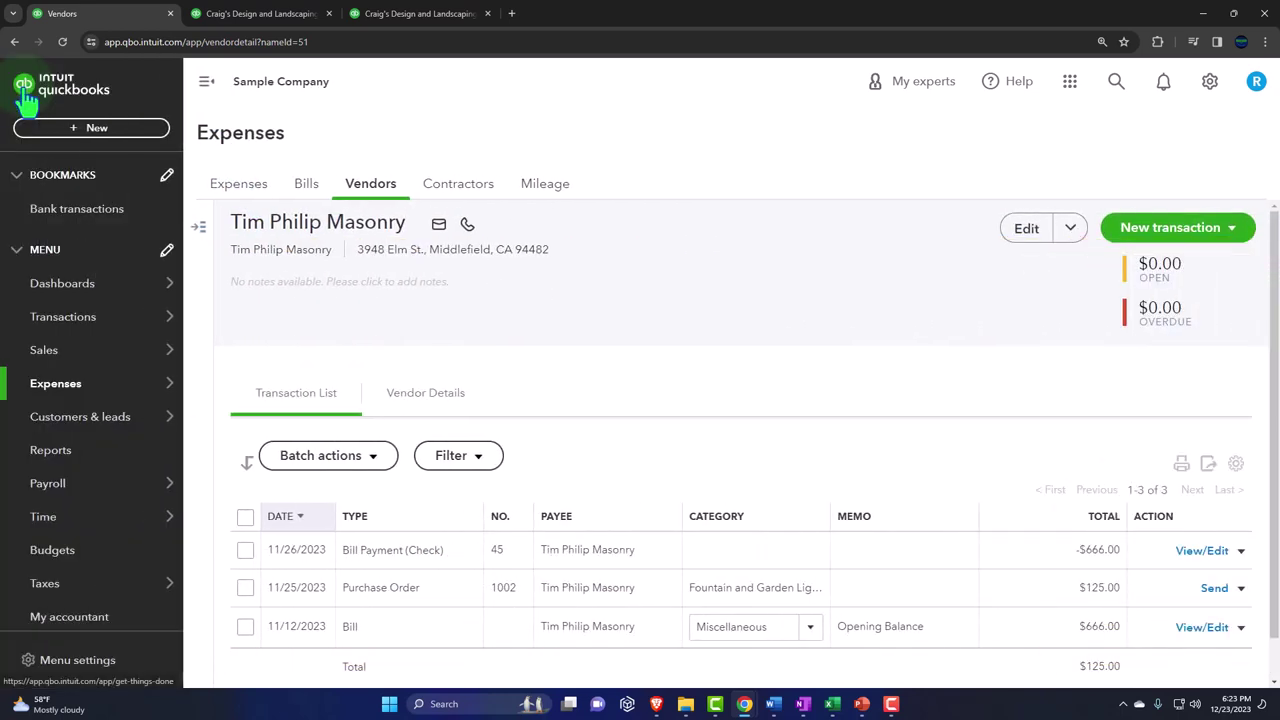
{"action": "left_click", "coordinate": [100, 130]}
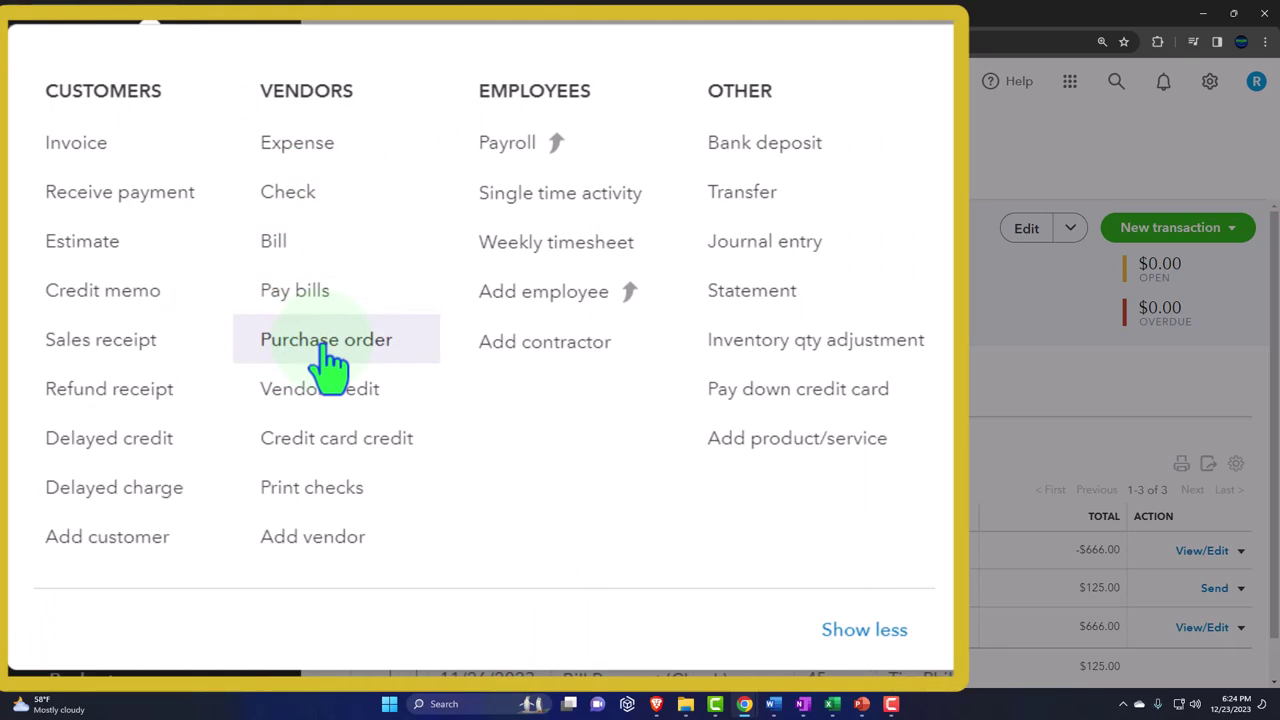
{"action": "left_click", "coordinate": [200, 352]}
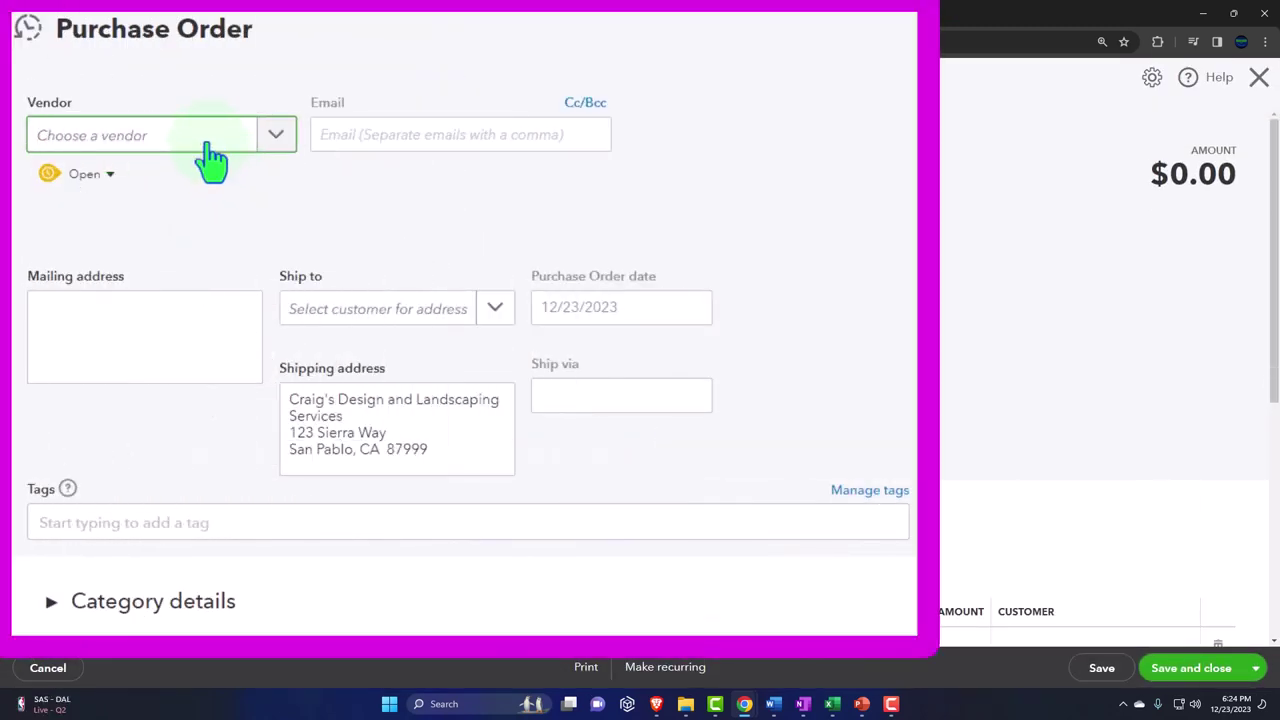
{"action": "type", "text": "Vend"}
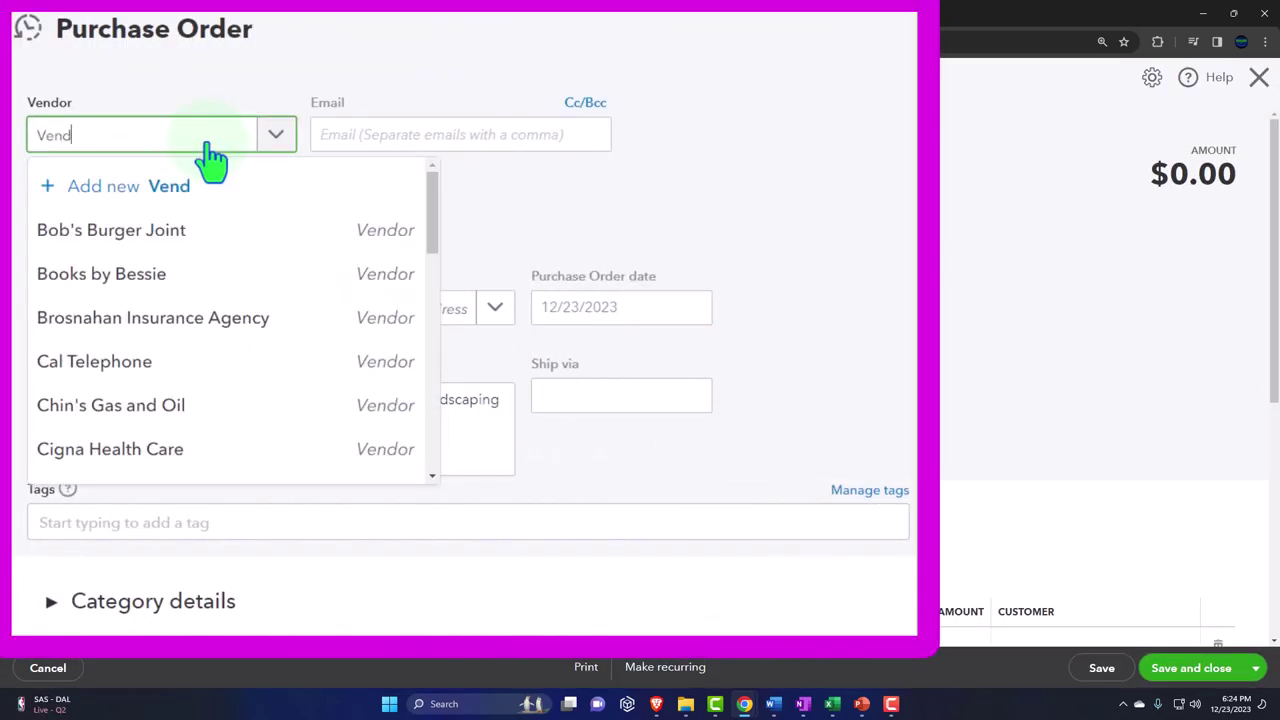
{"action": "type", "text": "or 10"}
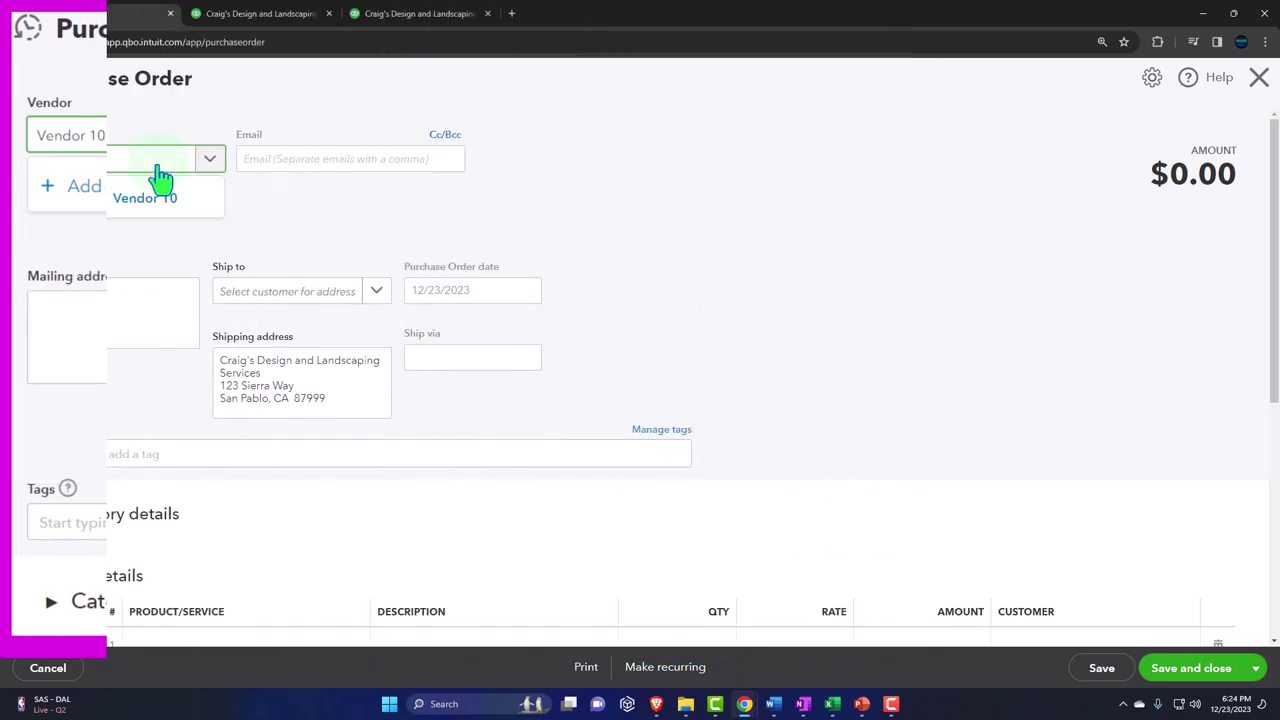
{"action": "left_click", "coordinate": [165, 186]}
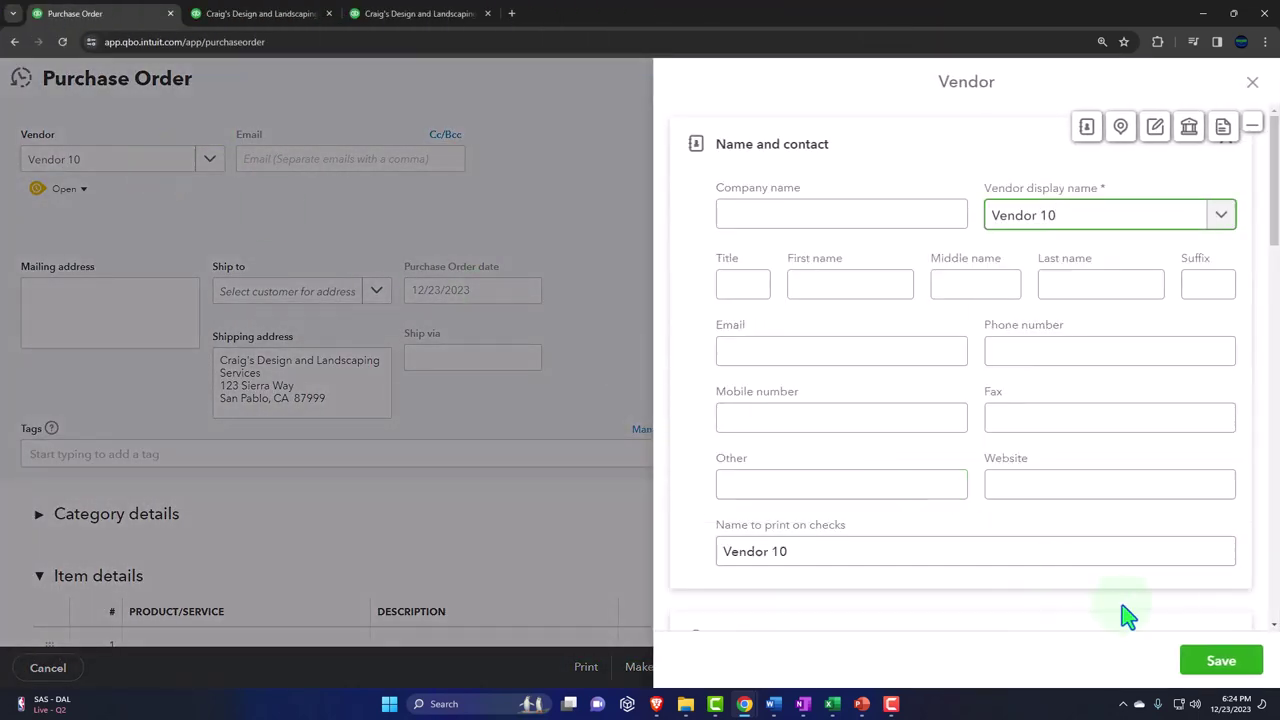
{"action": "left_click", "coordinate": [1220, 662]}
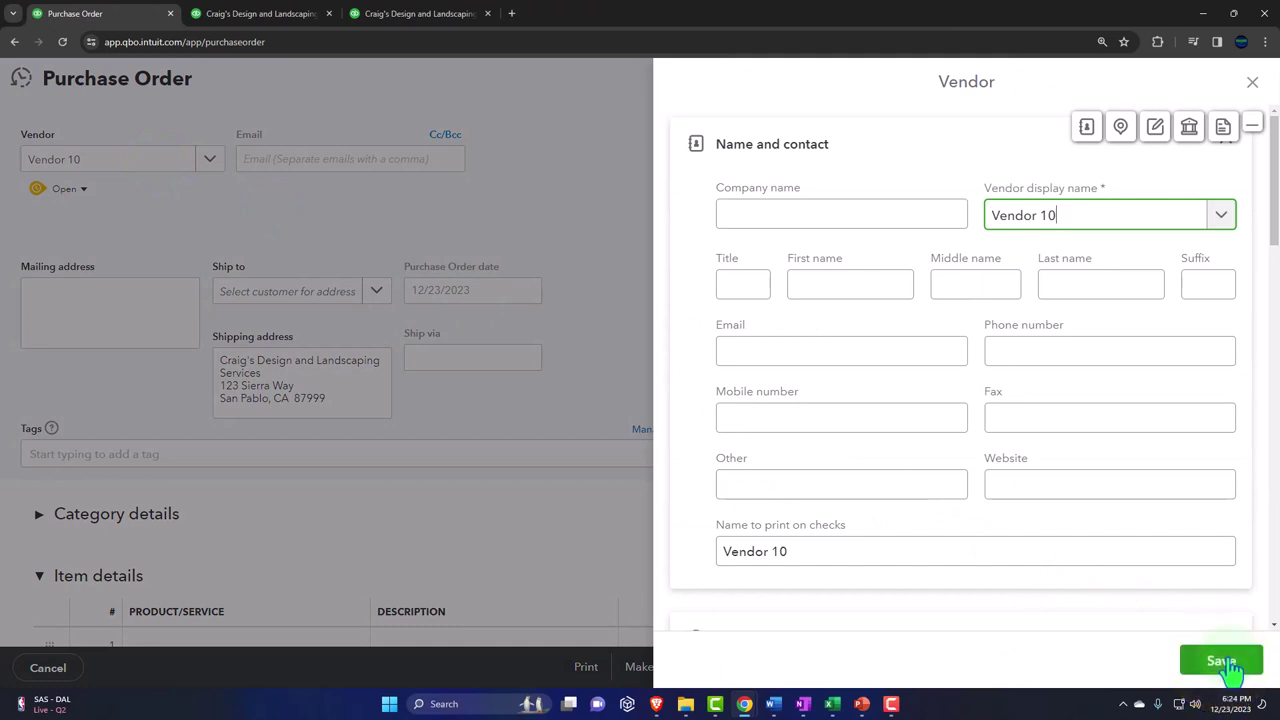
{"action": "left_click", "coordinate": [1221, 661]}
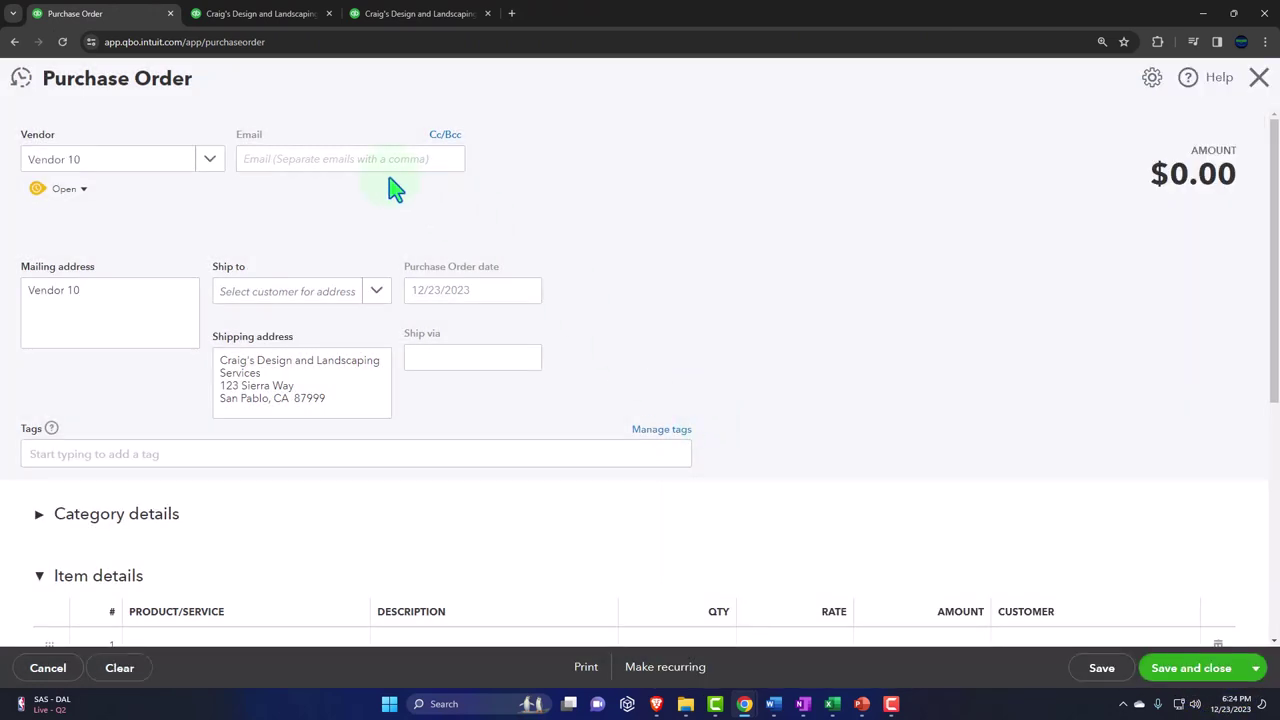
{"action": "left_click", "coordinate": [318, 160]}
{"action": "key", "text": "Tab"}
{"action": "key", "text": "Tab"}
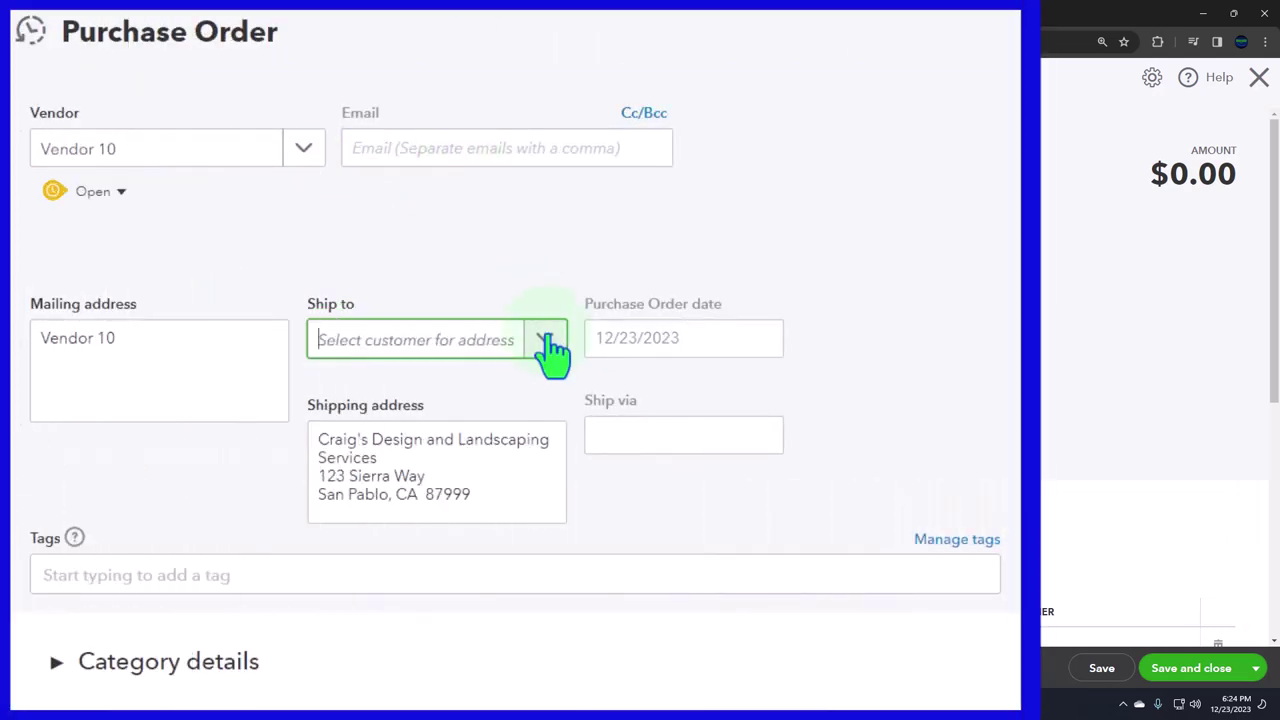
Set ship-to to Amy's Bird Sanctuary, then discard the purchase order without saving
{"action": "left_click", "coordinate": [376, 290]}
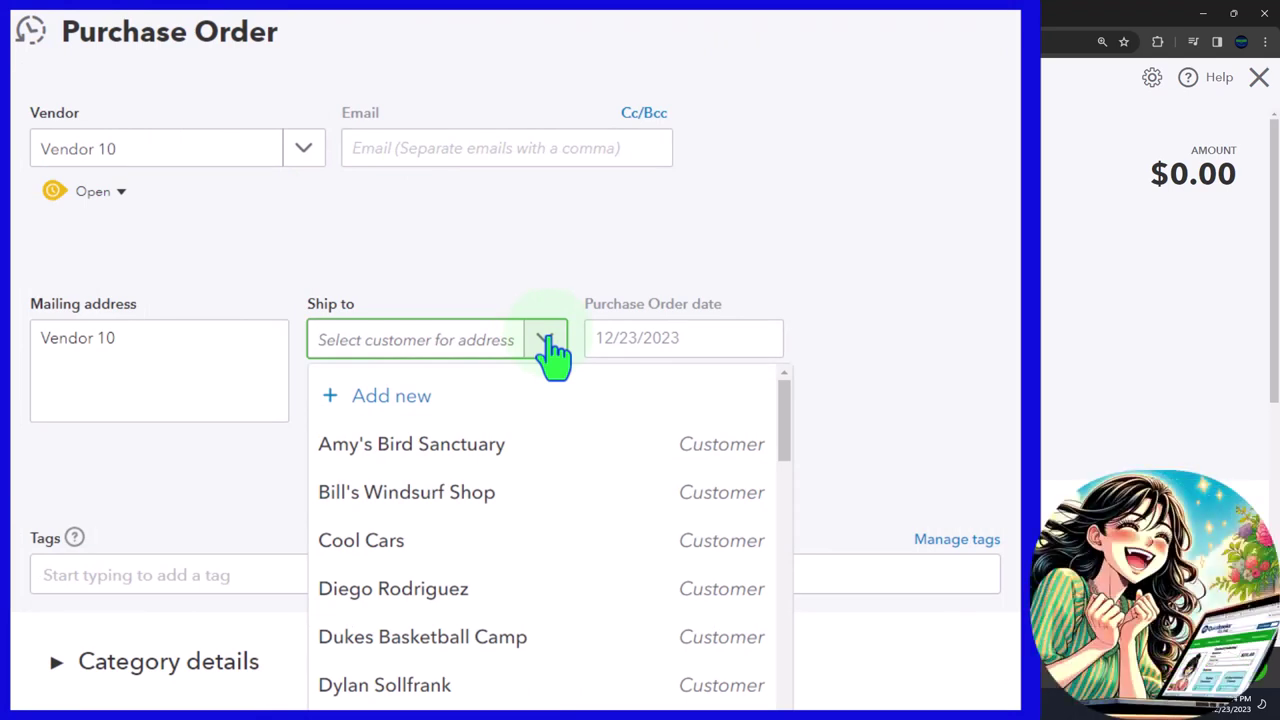
{"action": "left_click", "coordinate": [482, 450]}
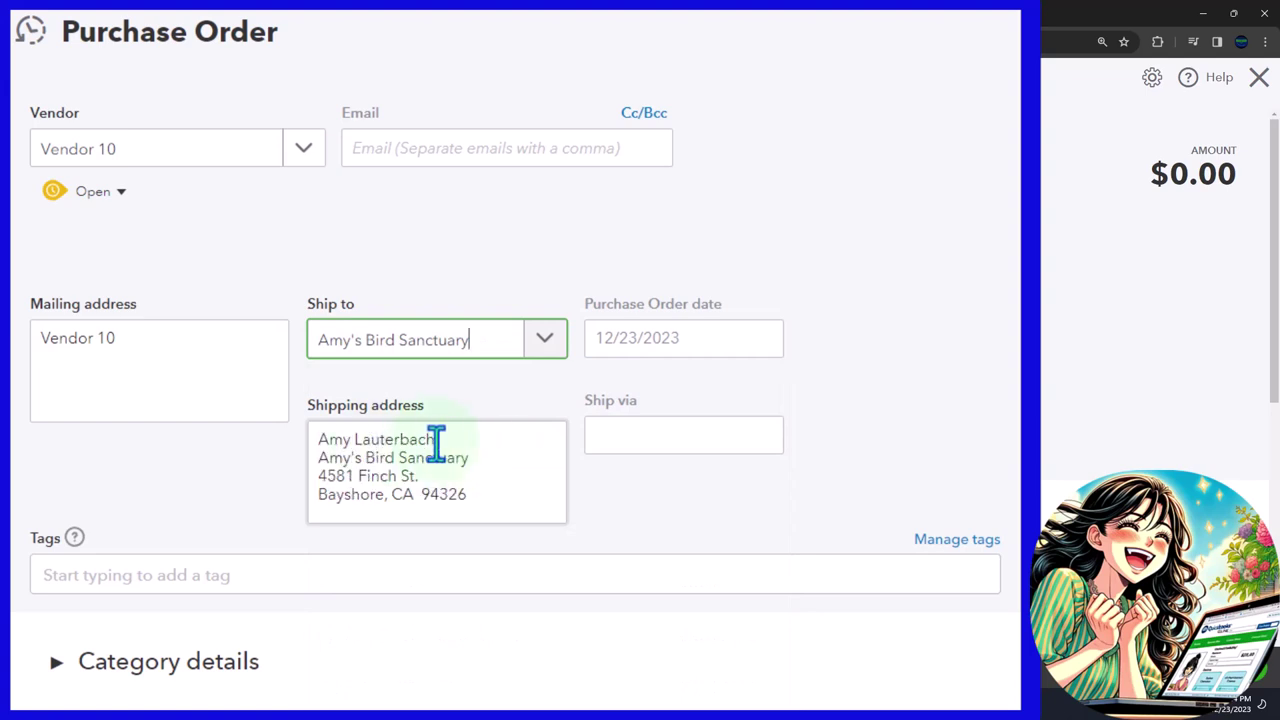
{"action": "left_click", "coordinate": [546, 345]}
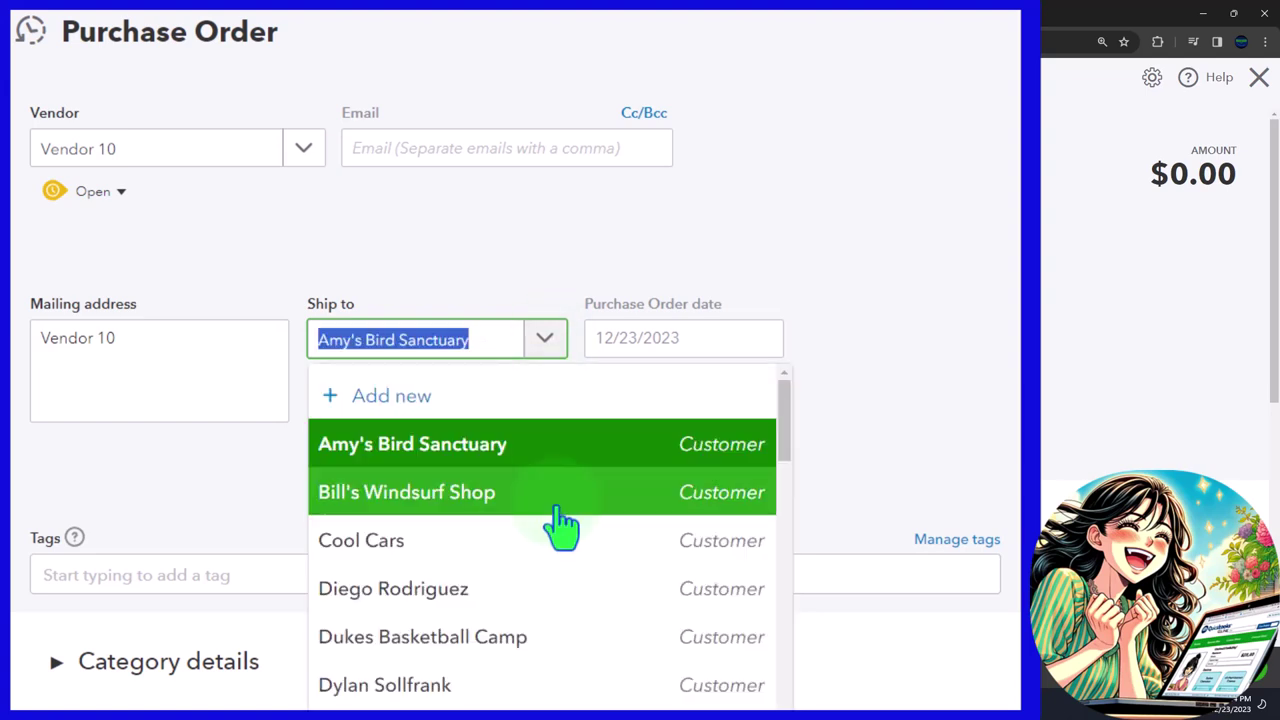
{"action": "scroll", "coordinate": [562, 528], "scroll_direction": "down", "scroll_amount": 12}
{"action": "scroll", "coordinate": [562, 528], "scroll_direction": "up", "scroll_amount": 12}
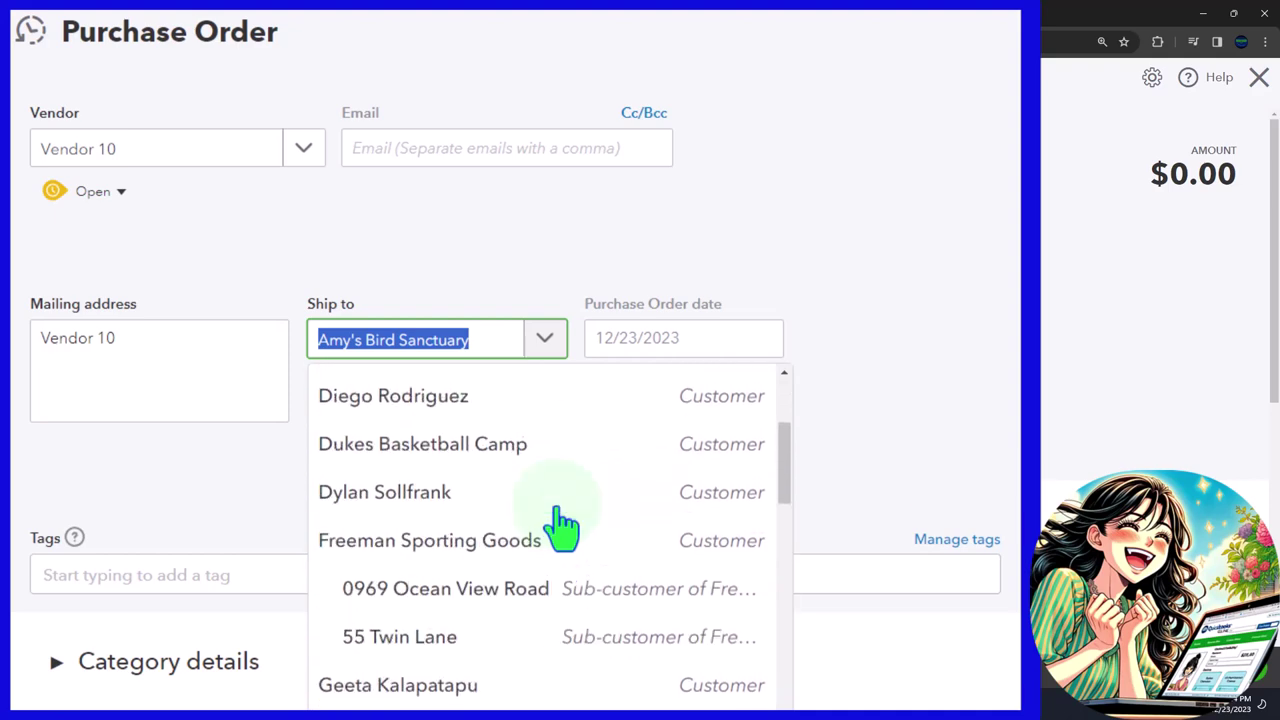
{"action": "left_click", "coordinate": [1017, 450]}
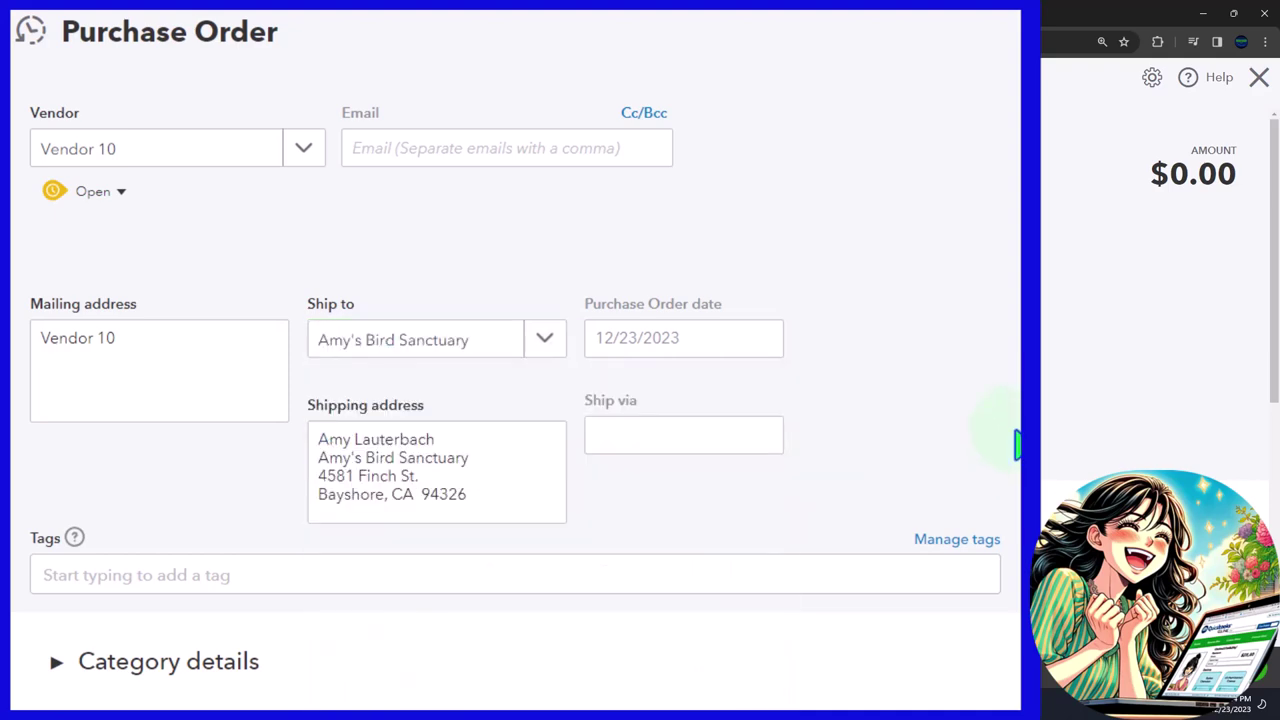
{"action": "left_click", "coordinate": [1259, 77]}
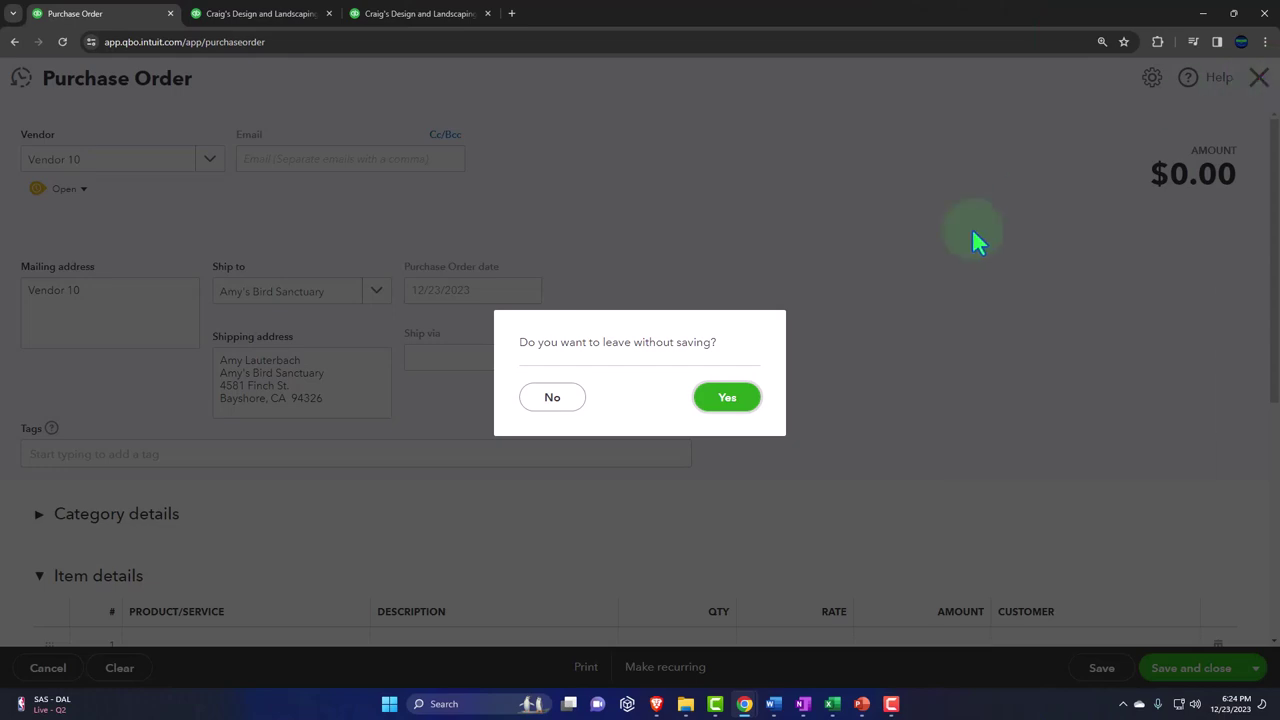
{"action": "left_click", "coordinate": [733, 405]}
Start a new purchase order for Vendor 10, leaving Ship to blank for the company address
{"action": "left_click", "coordinate": [138, 136]}
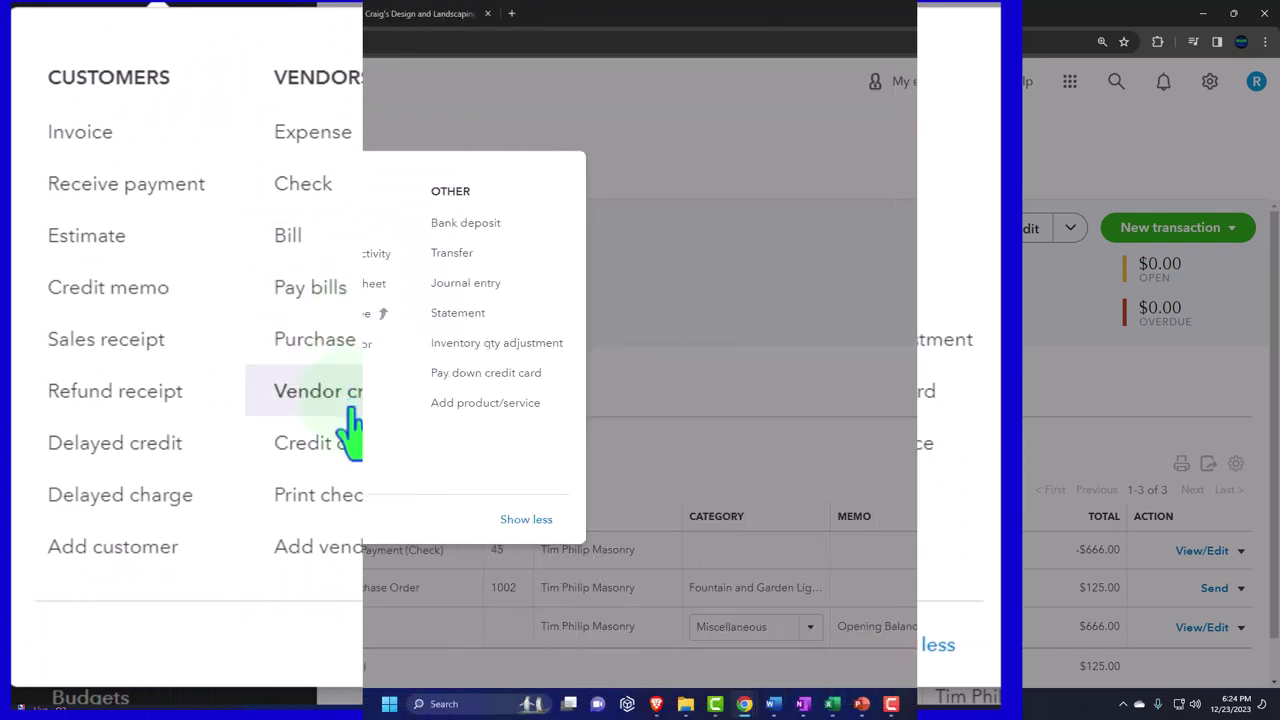
{"action": "left_click", "coordinate": [203, 340]}
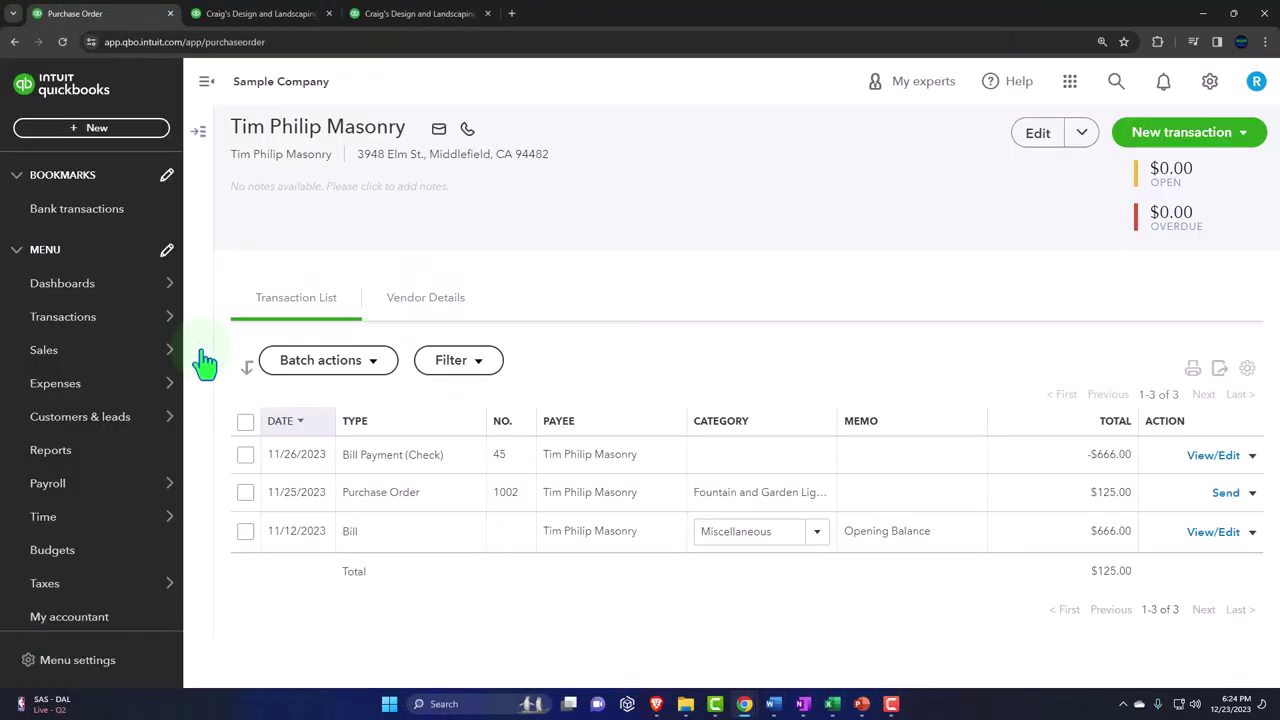
{"action": "type", "text": "ven"}
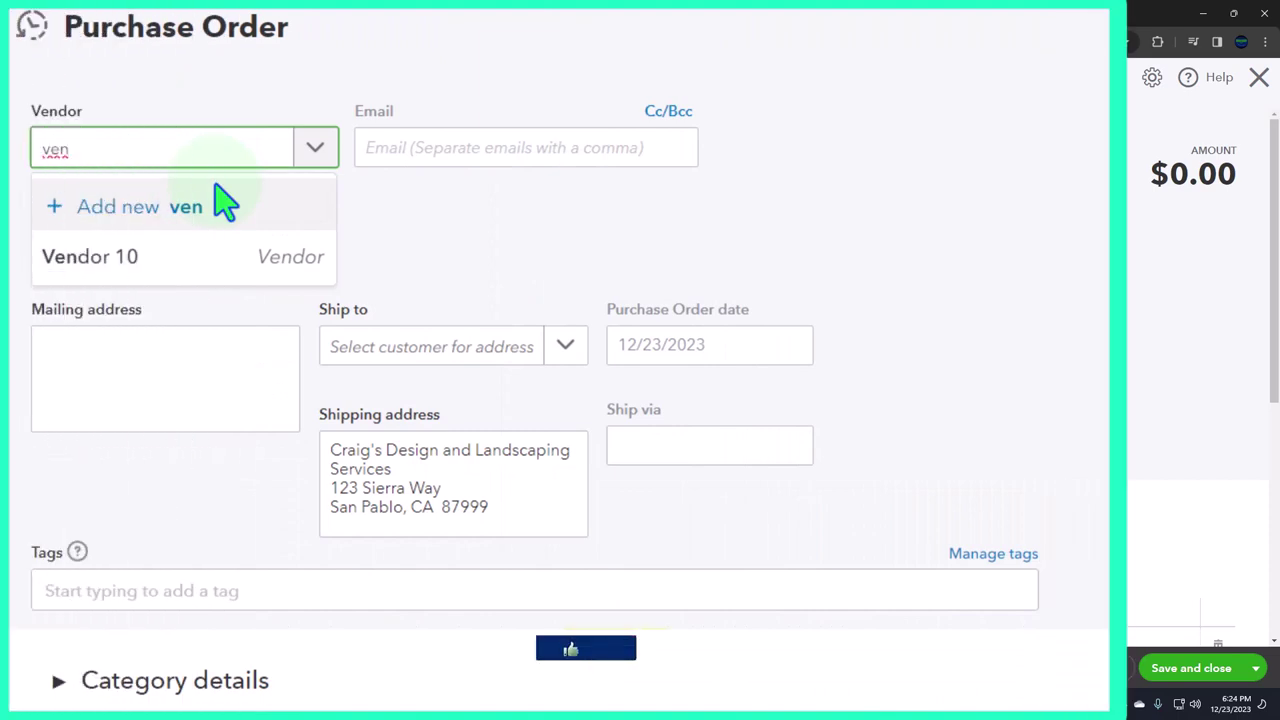
{"action": "left_click", "coordinate": [190, 258]}
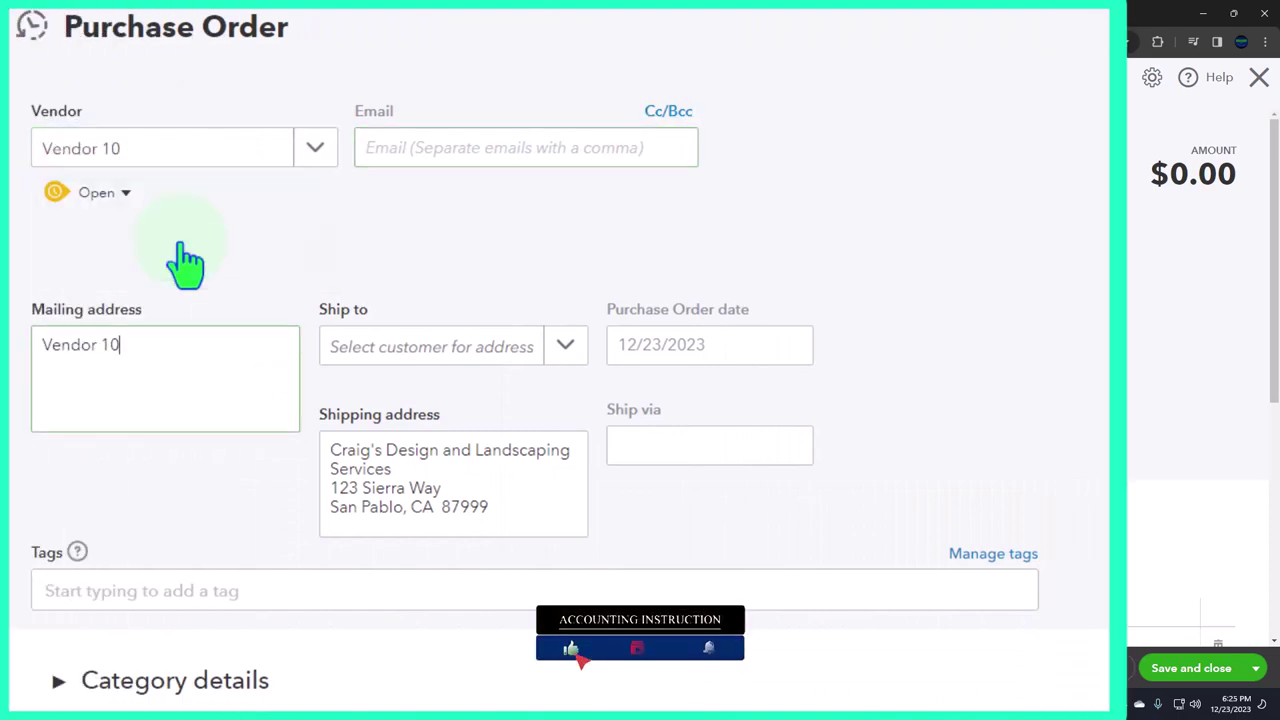
{"action": "left_click", "coordinate": [567, 350]}
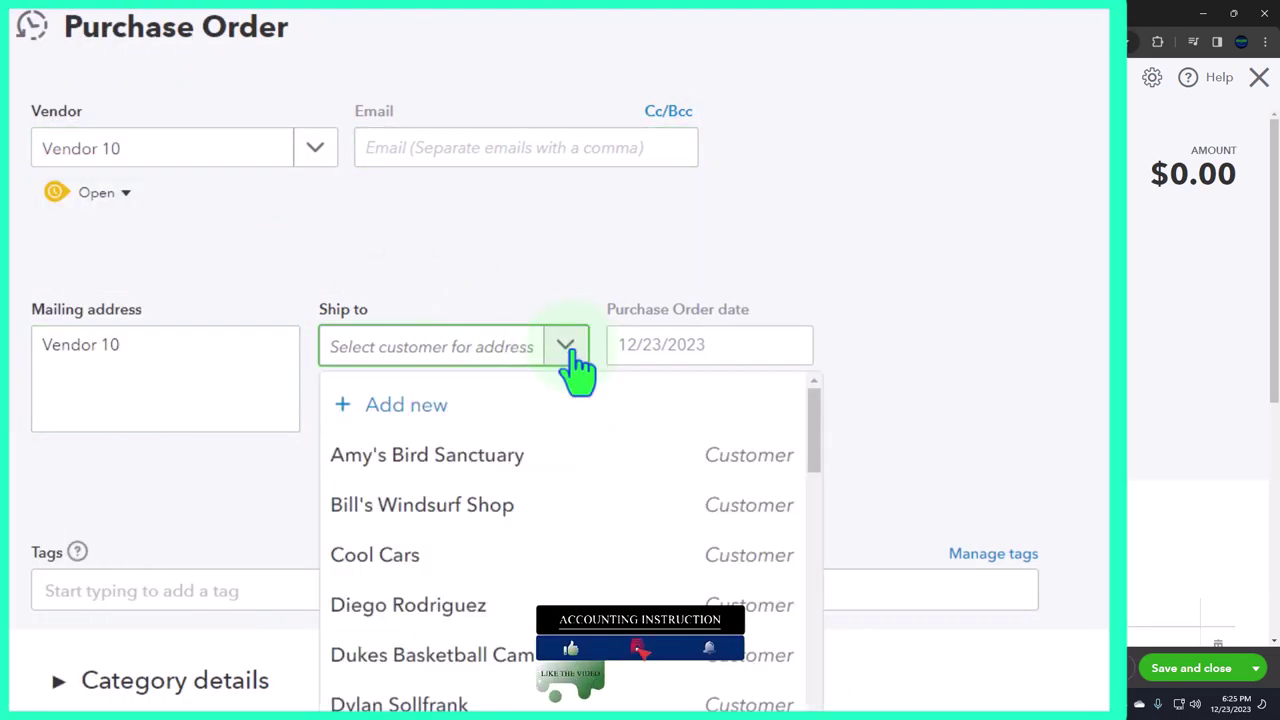
{"action": "left_click", "coordinate": [709, 249]}
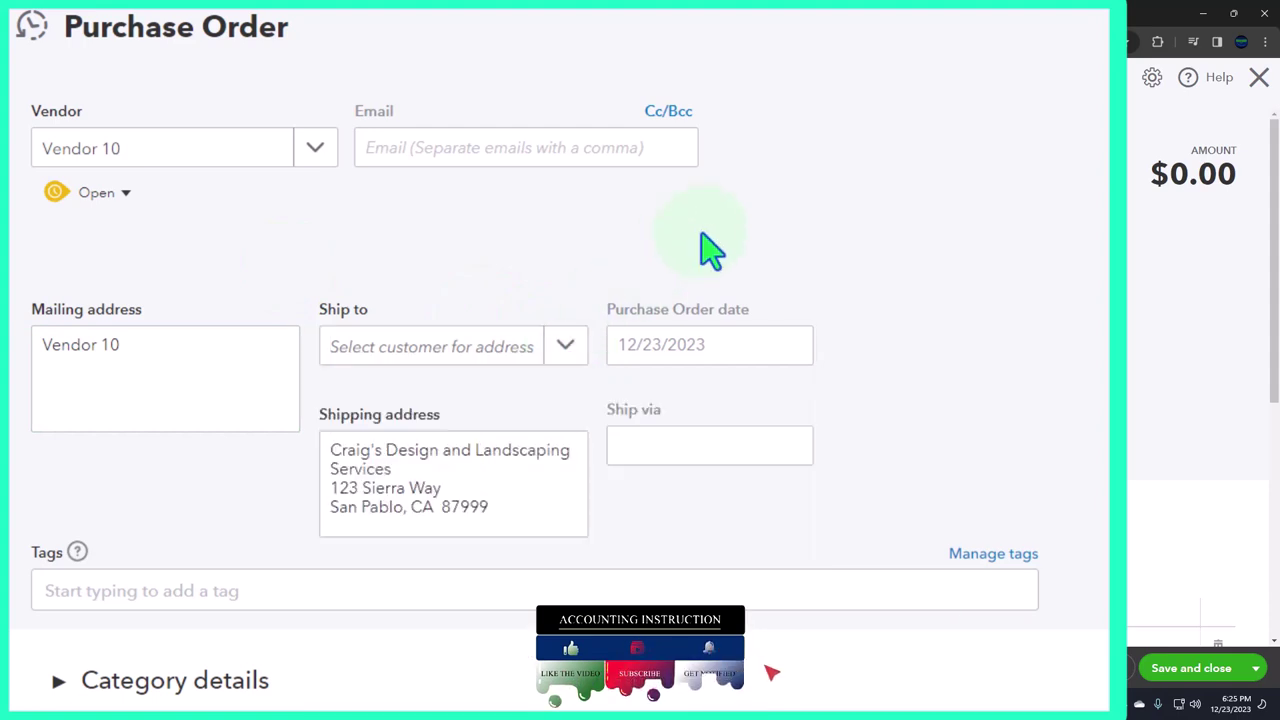
{"action": "left_click", "coordinate": [515, 487]}
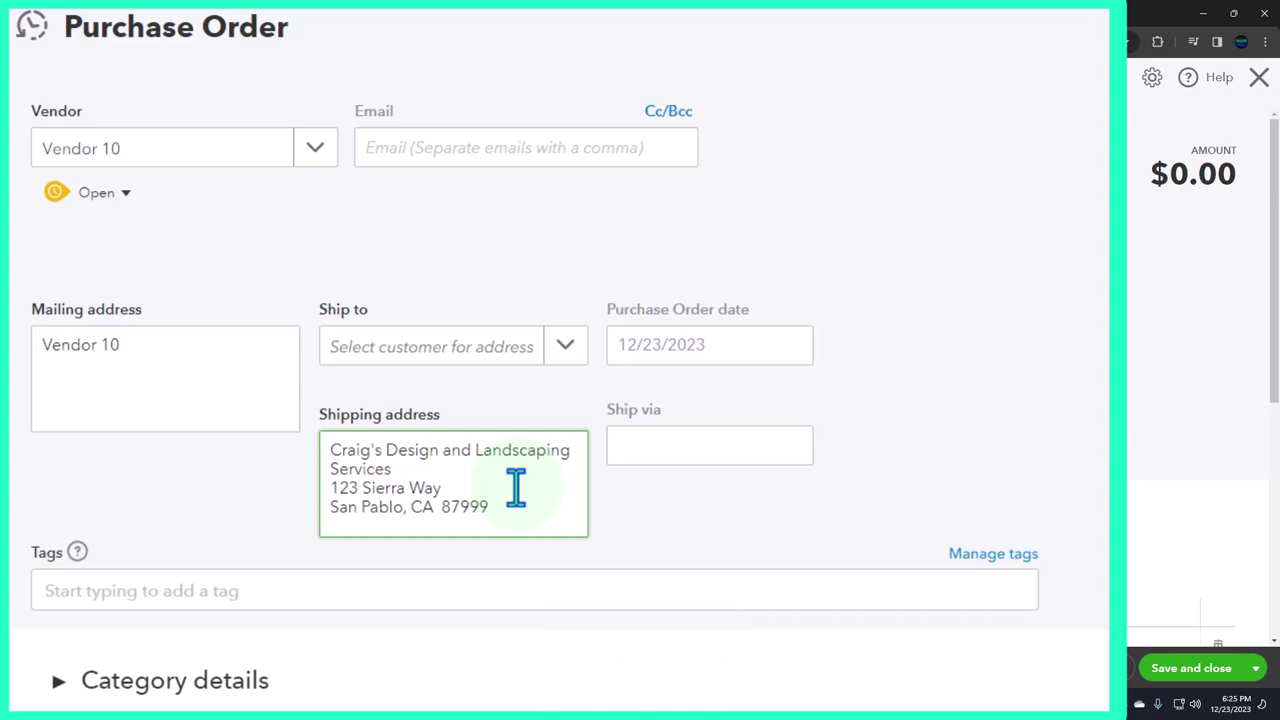
Date the purchase order 01/05/2024 and move past Ship via to Tags
{"action": "left_click", "coordinate": [724, 348]}
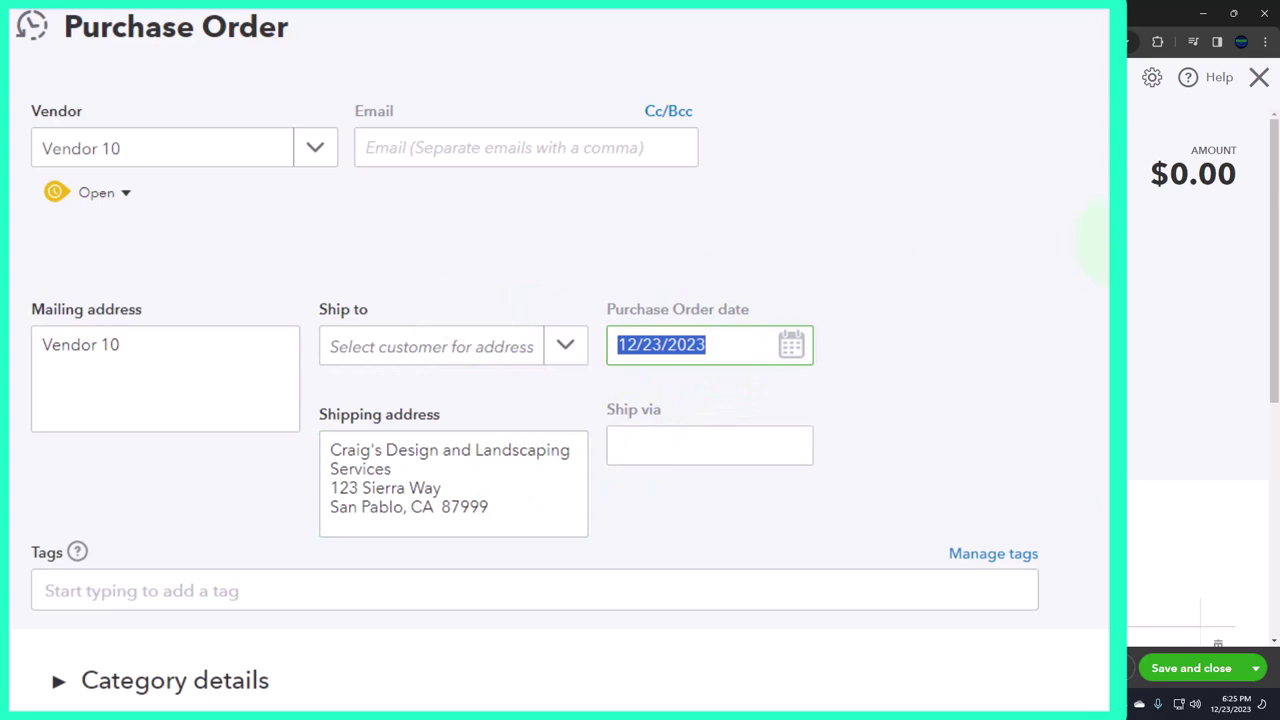
{"action": "type", "text": "0105"}
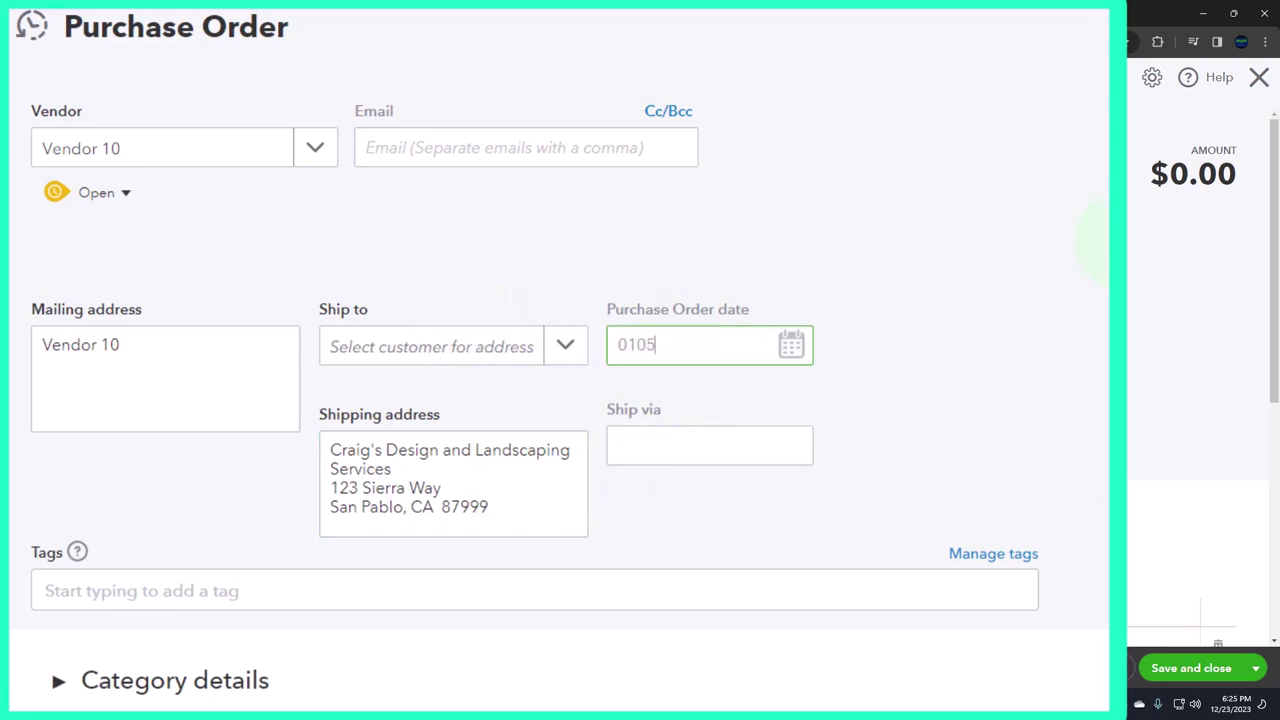
{"action": "key", "text": "Tab"}
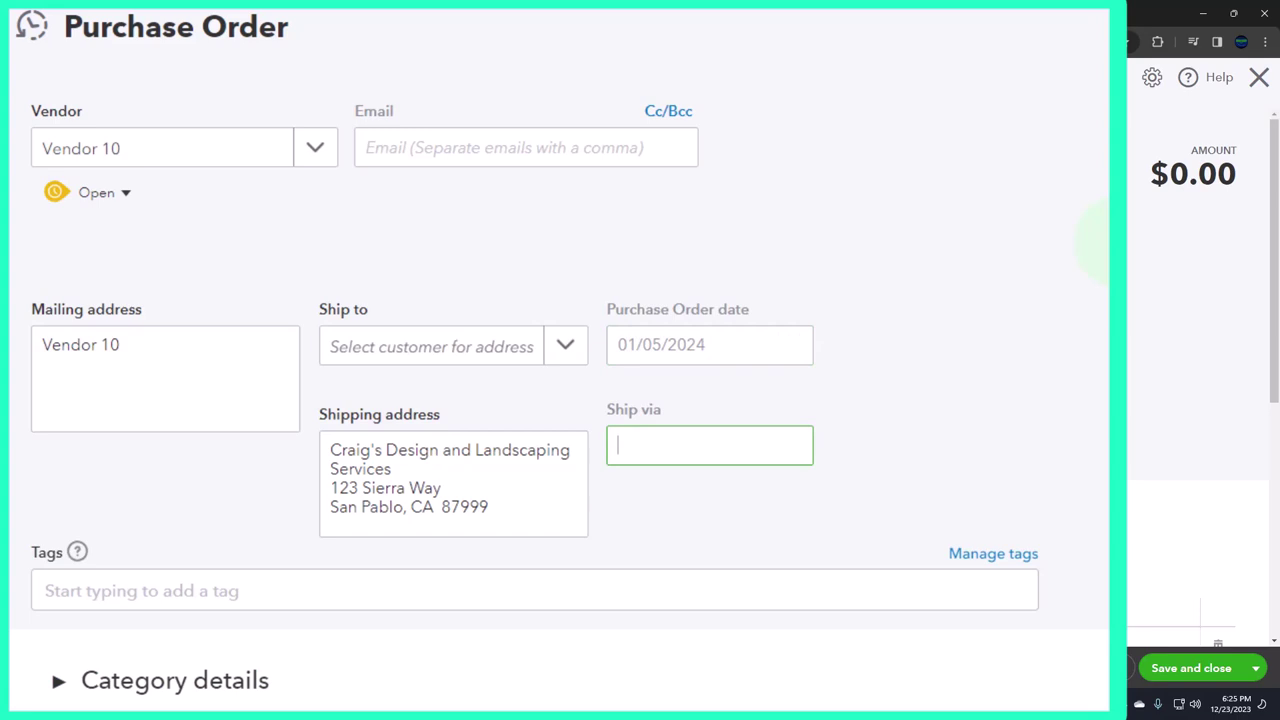
{"action": "key", "text": "Tab"}
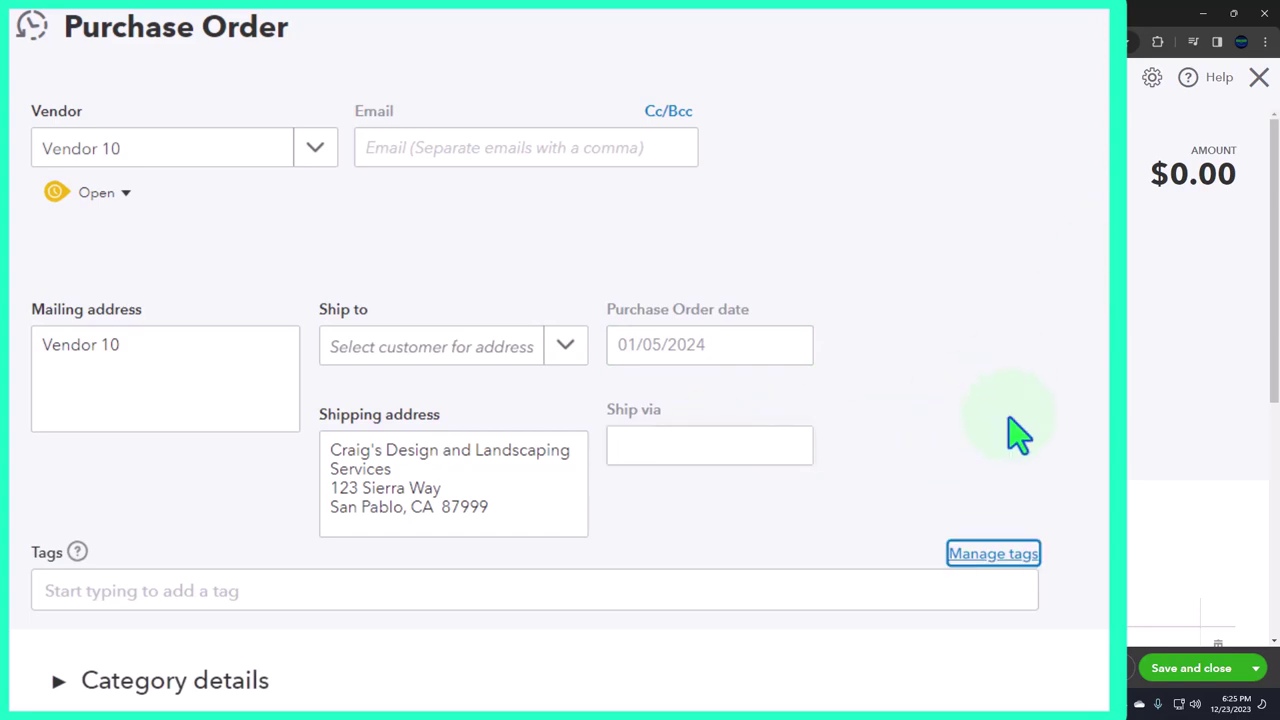
{"action": "key", "text": "Tab"}
{"action": "key", "text": "Tab"}
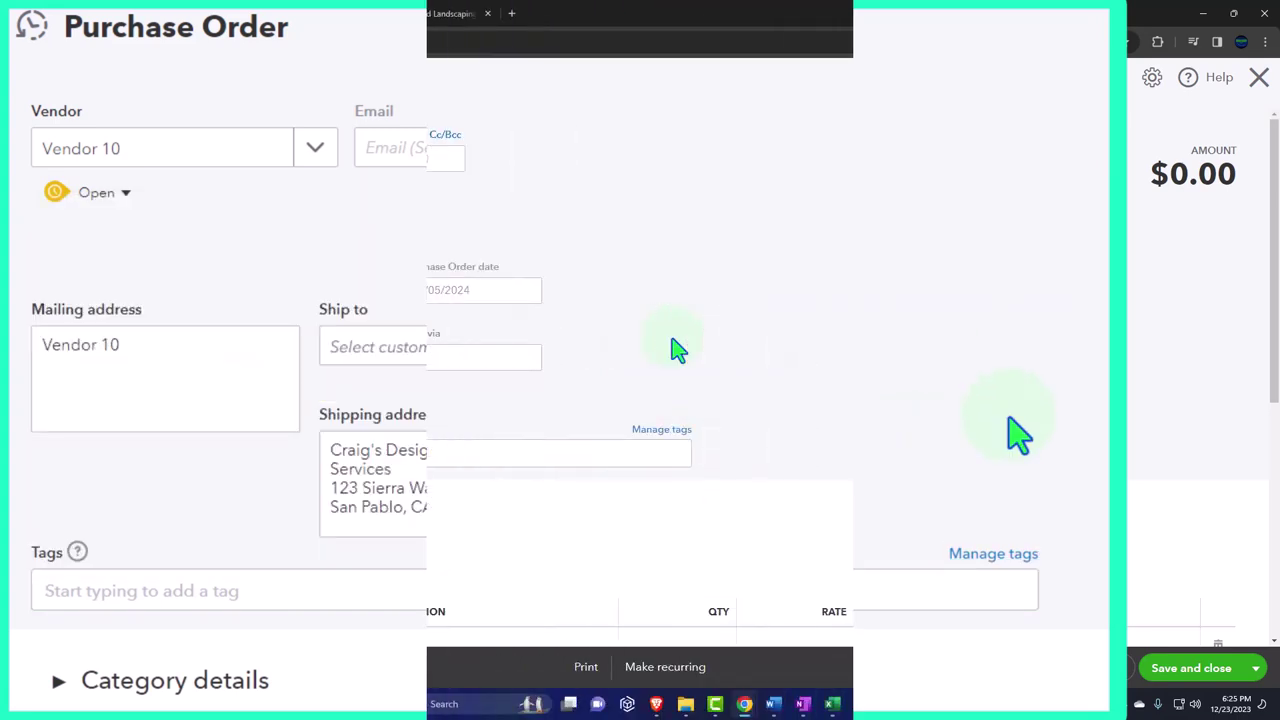
{"action": "scroll", "coordinate": [676, 348], "scroll_direction": "down", "scroll_amount": 2}
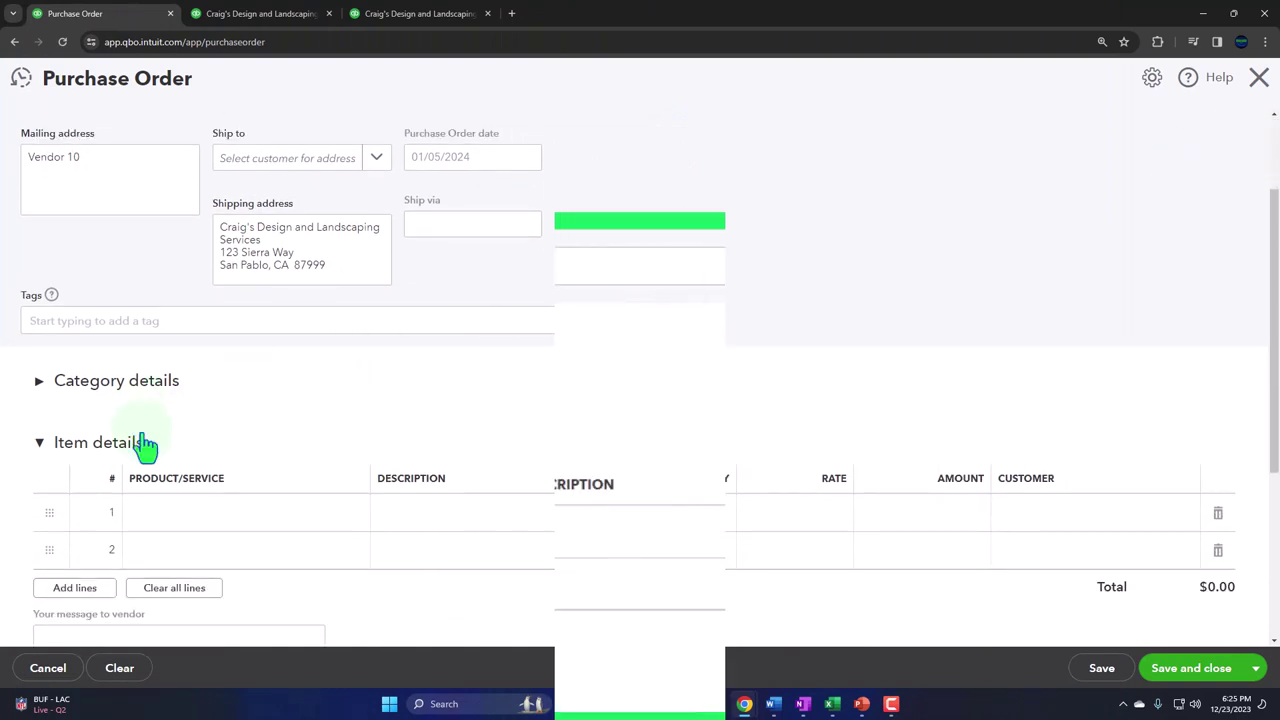
{"action": "left_click", "coordinate": [54, 350]}
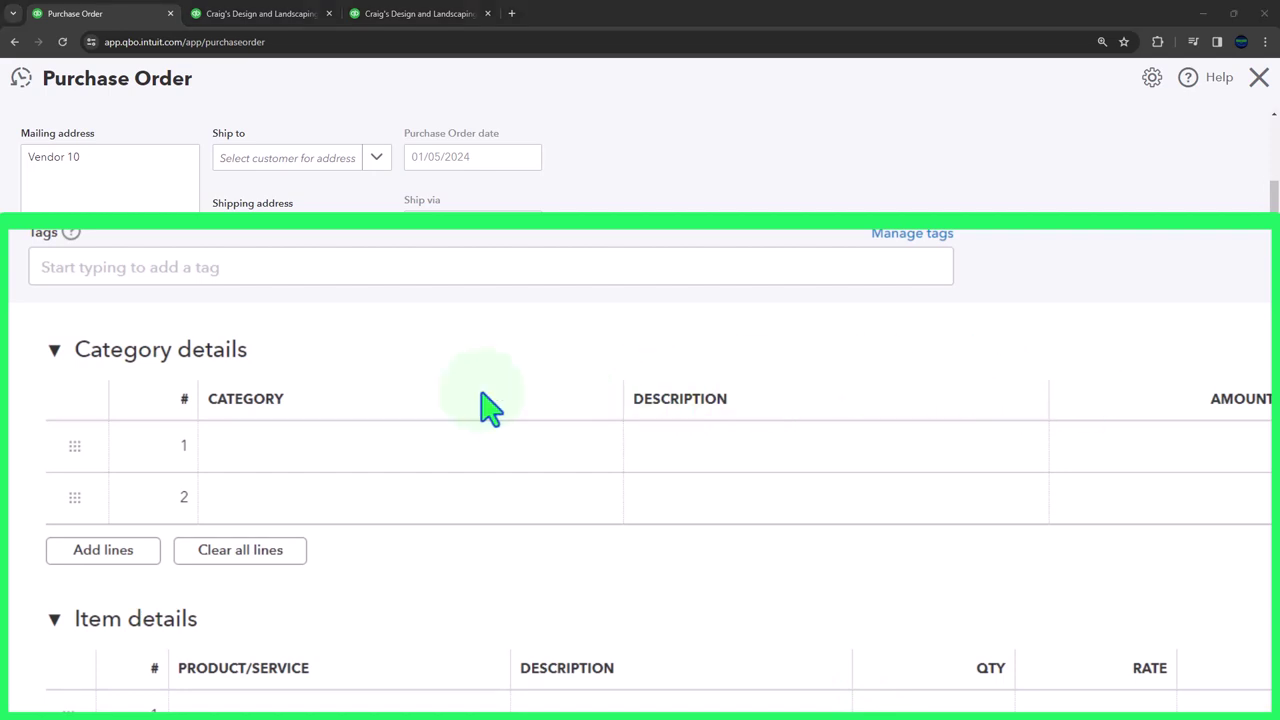
{"action": "left_click", "coordinate": [52, 352]}
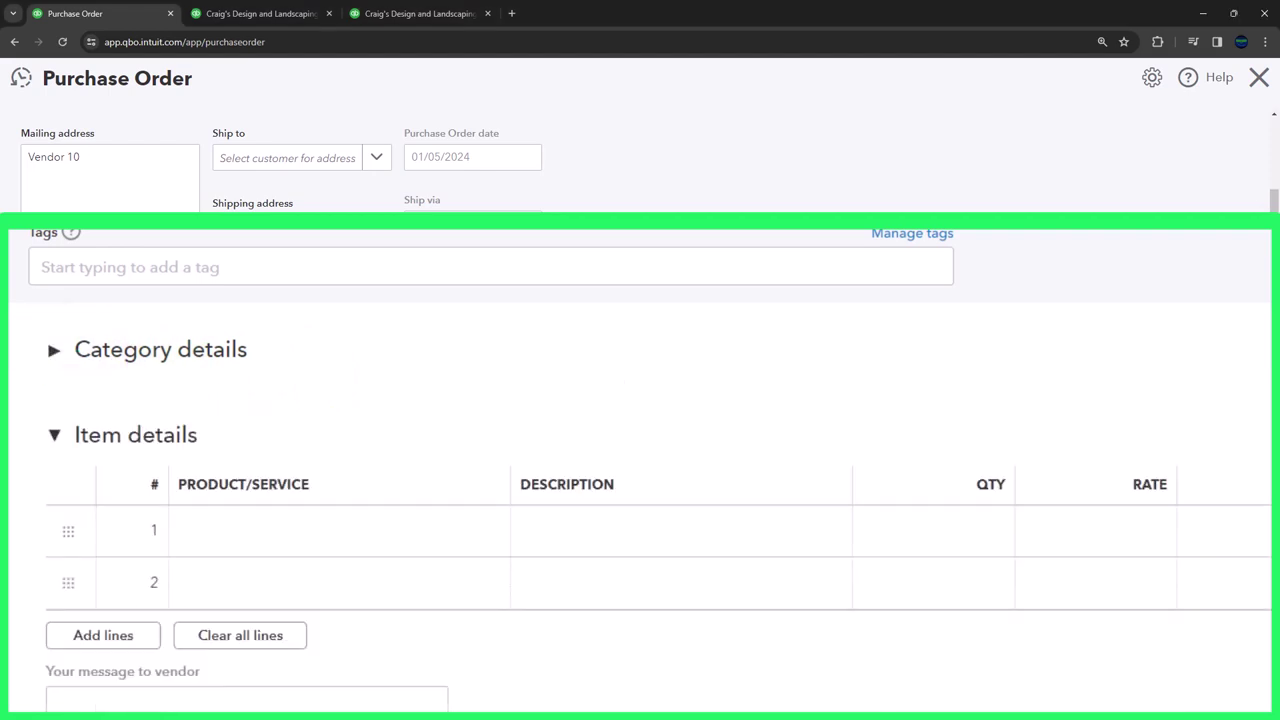
Enter Item 1 as a new product on the first item line
{"action": "left_click", "coordinate": [266, 548]}
{"action": "scroll", "coordinate": [266, 548], "scroll_direction": "down", "scroll_amount": 1}
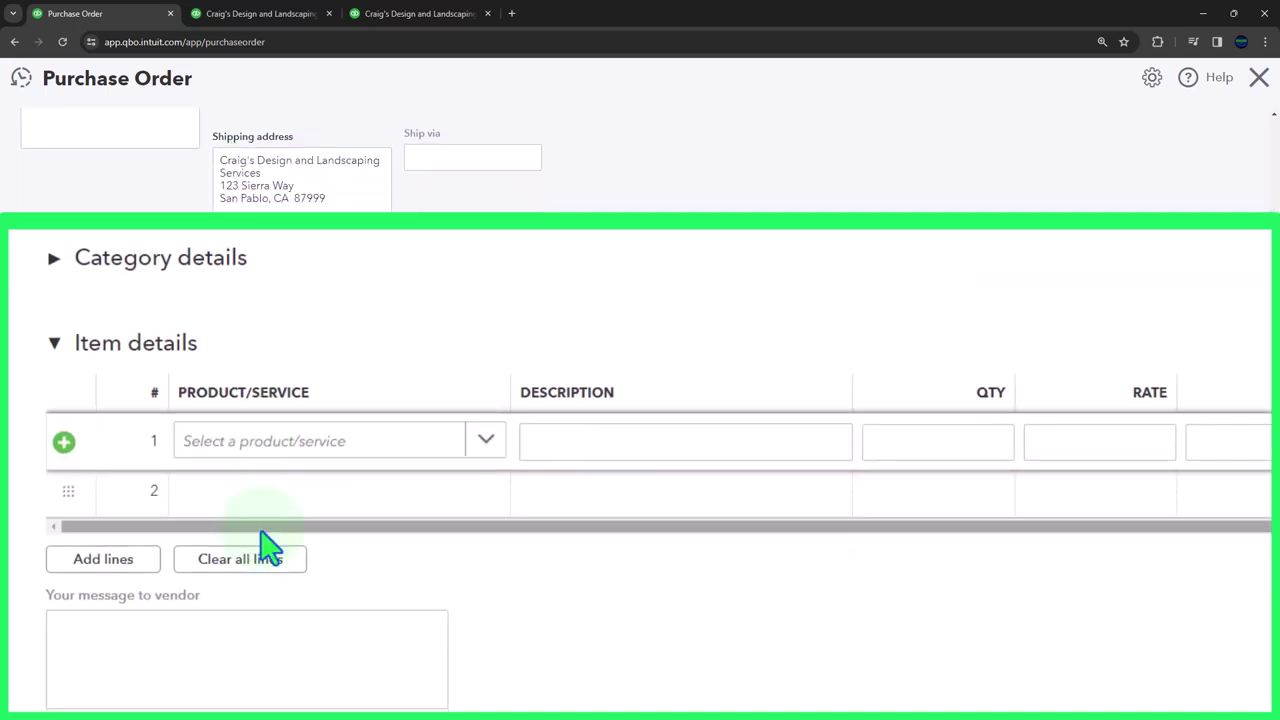
{"action": "left_click", "coordinate": [283, 458]}
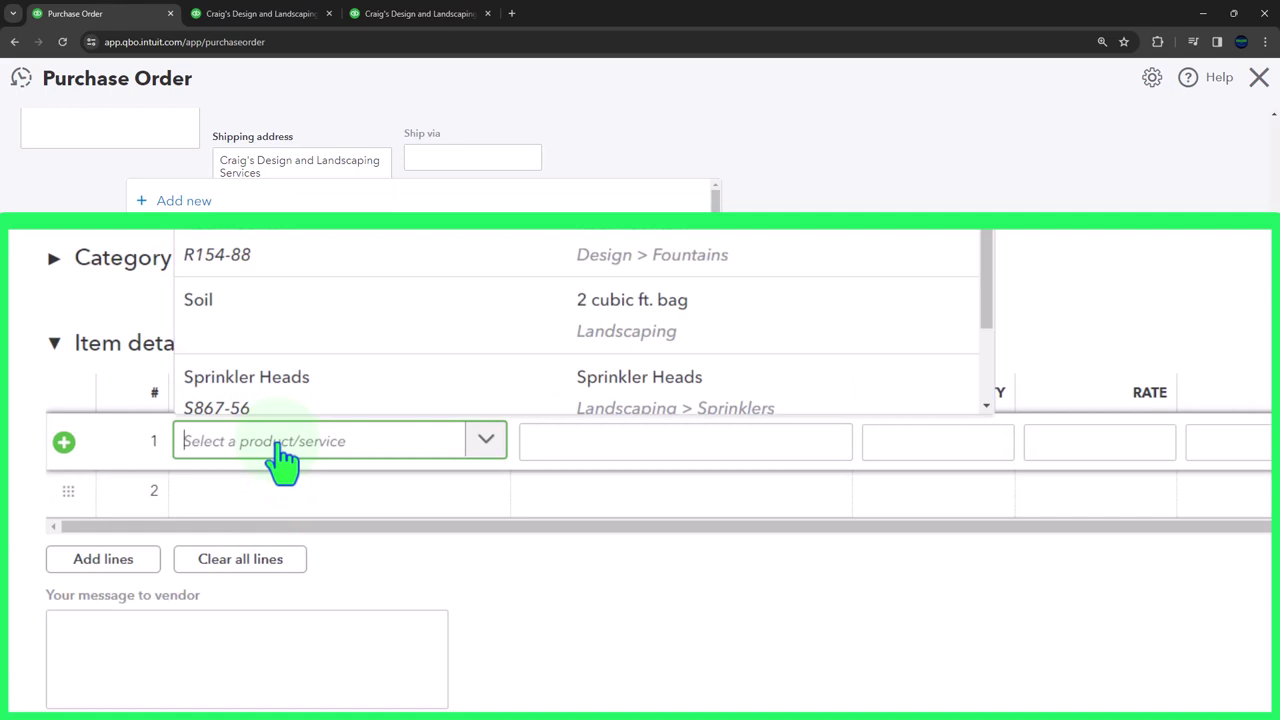
{"action": "type", "text": "Ite"}
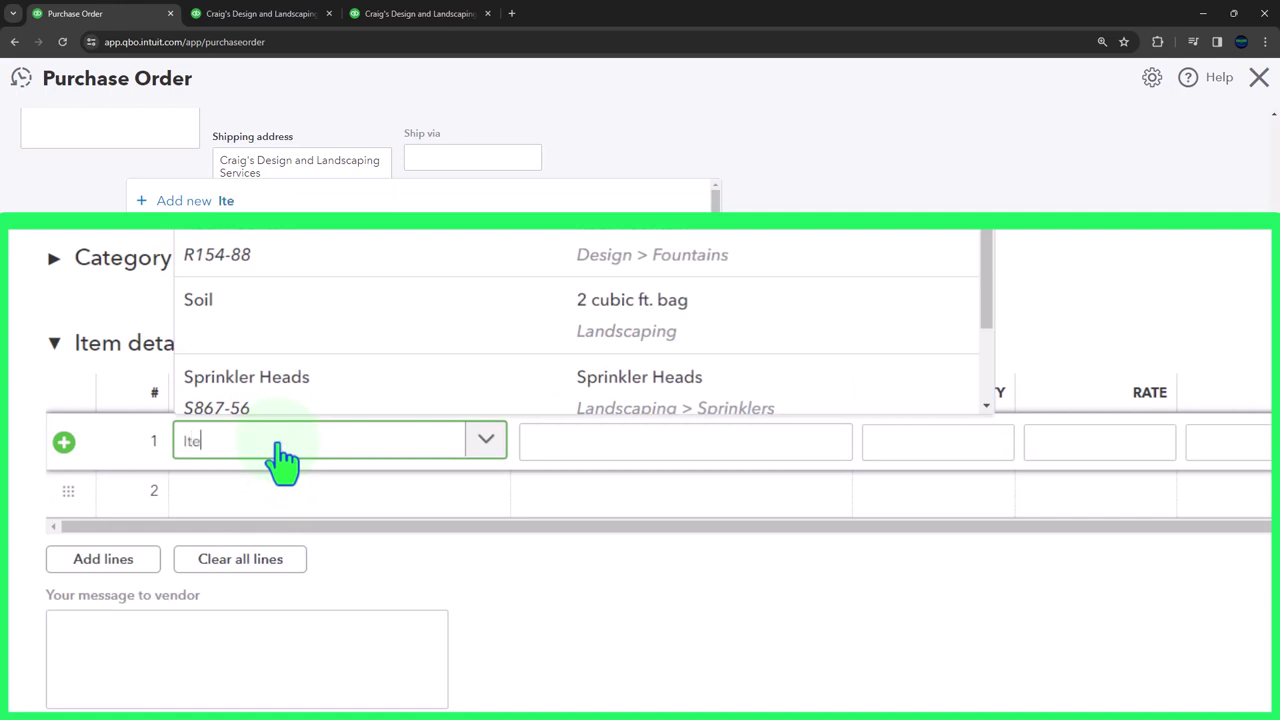
{"action": "type", "text": "m 1"}
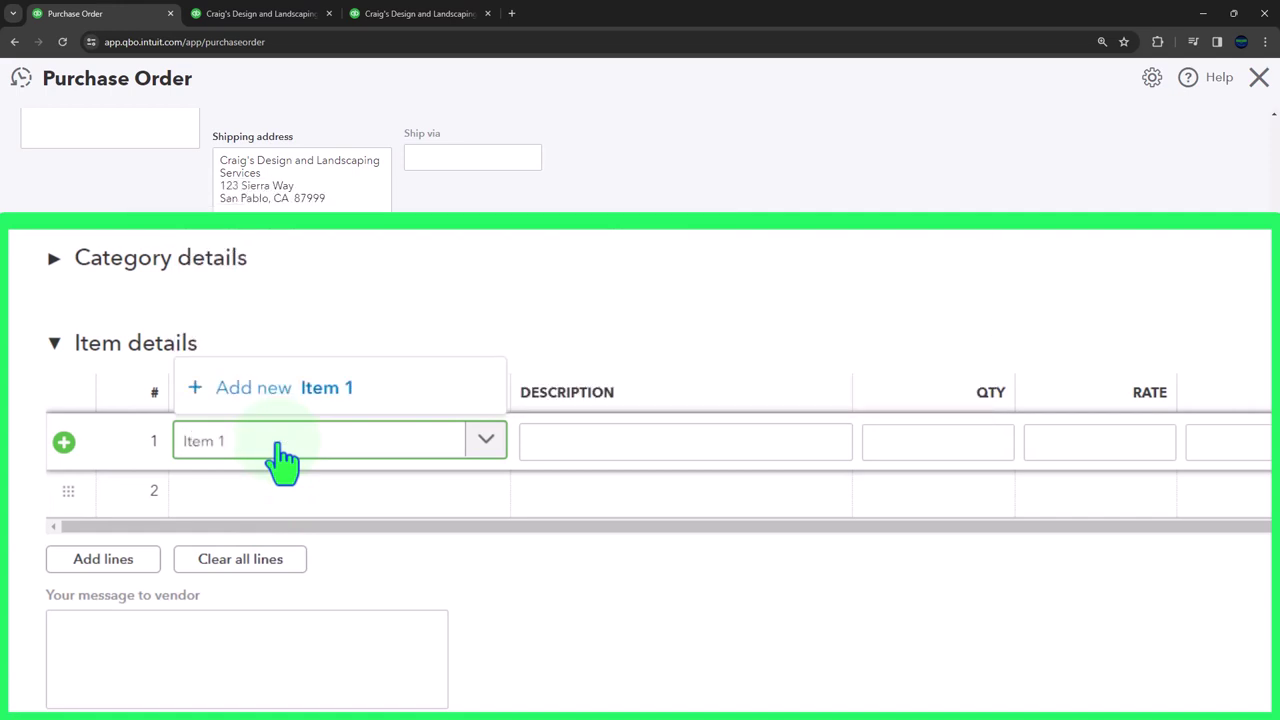
{"action": "key", "text": "Return"}
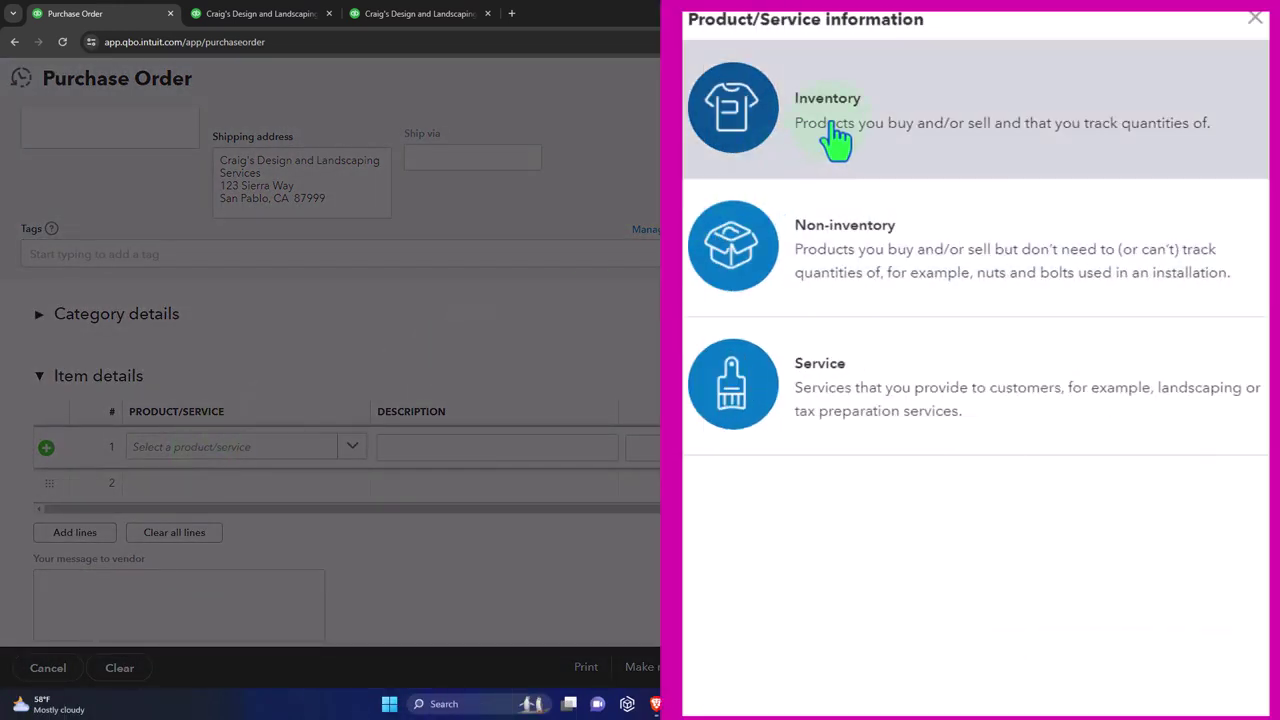
Make Item 1 an Inventory product with initial quantity 0 as of 12/01/2023
{"action": "left_click", "coordinate": [835, 140]}
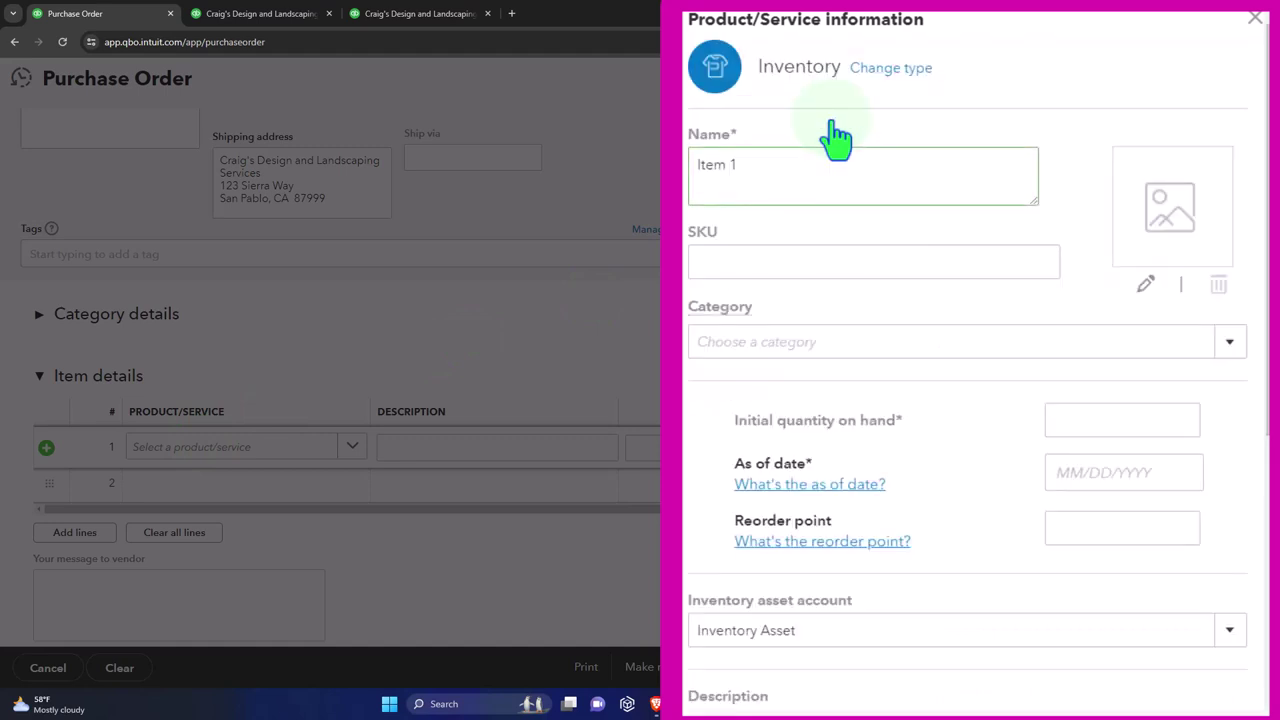
{"action": "left_click_drag", "start_coordinate": [797, 174], "coordinate": [697, 165]}
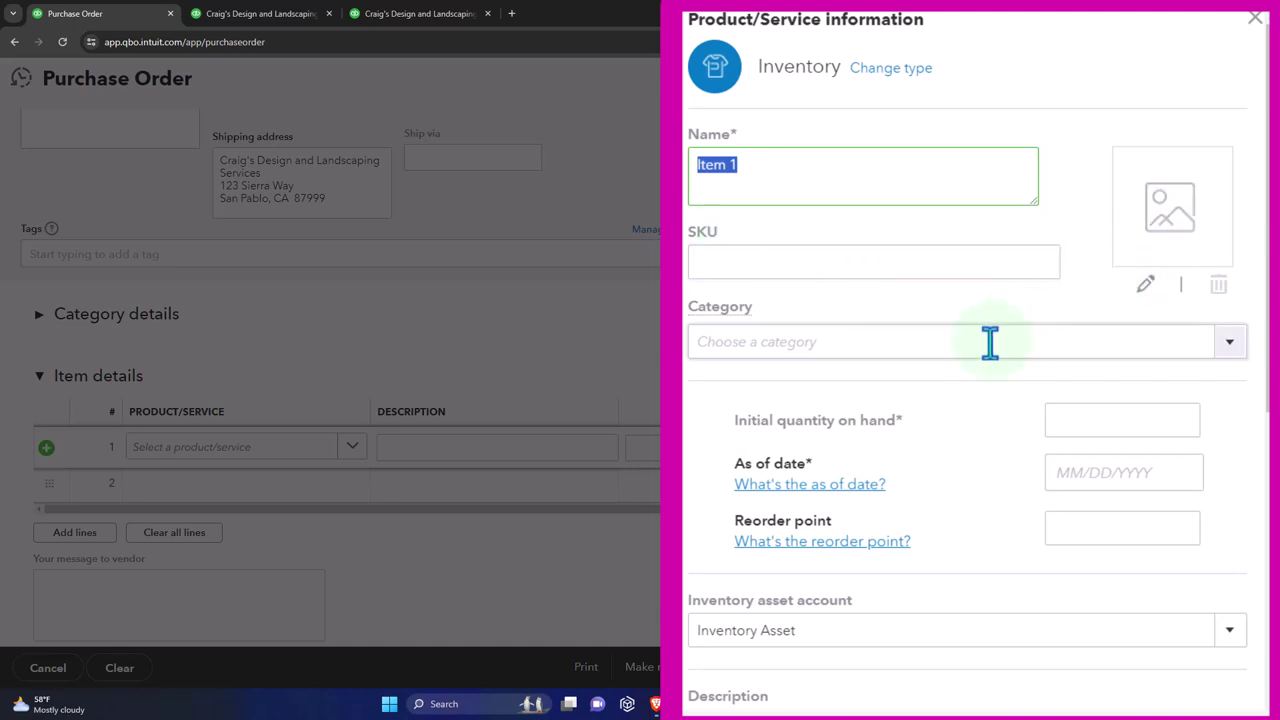
{"action": "left_click", "coordinate": [1068, 421]}
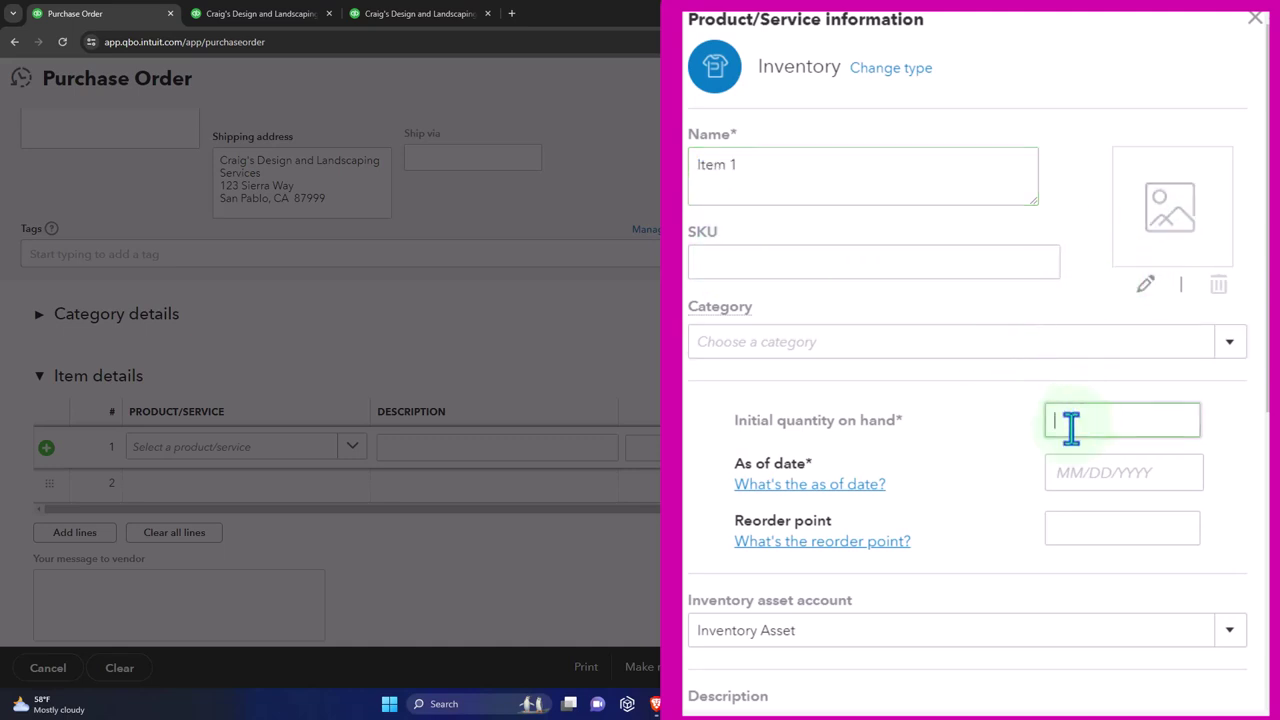
{"action": "type", "text": "0"}
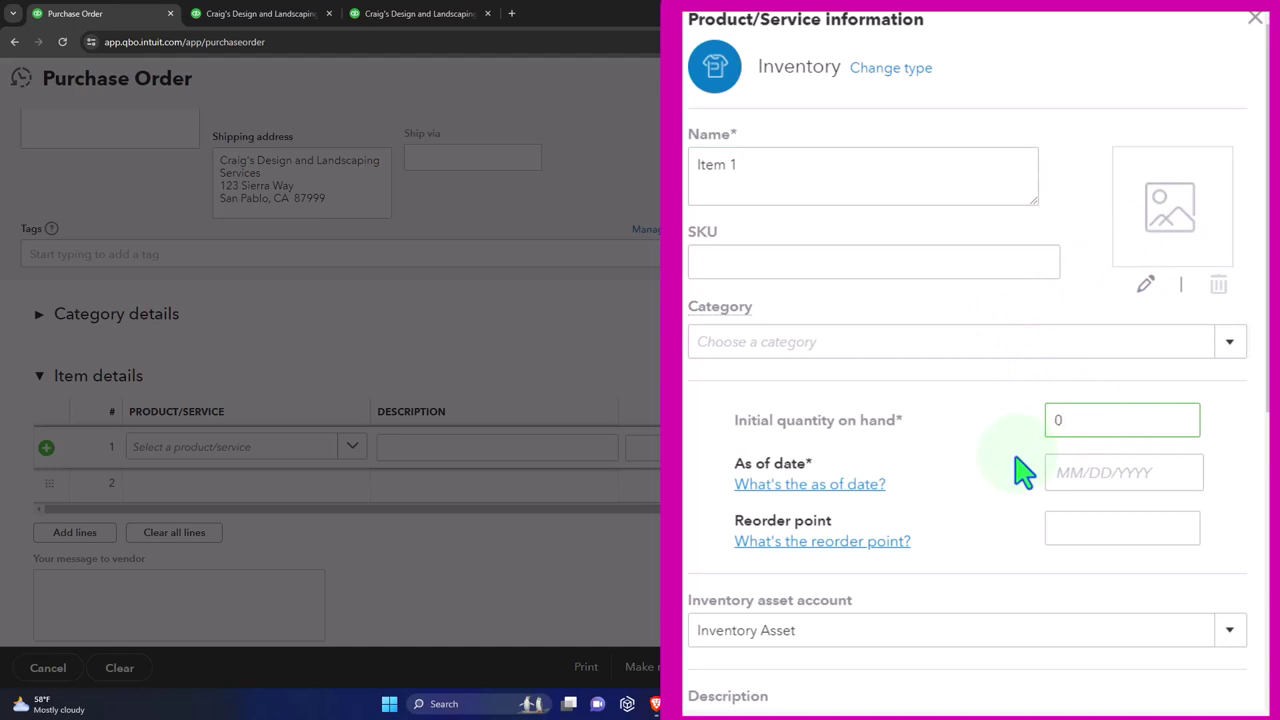
{"action": "left_click", "coordinate": [1160, 478]}
{"action": "left_click", "coordinate": [1213, 582]}
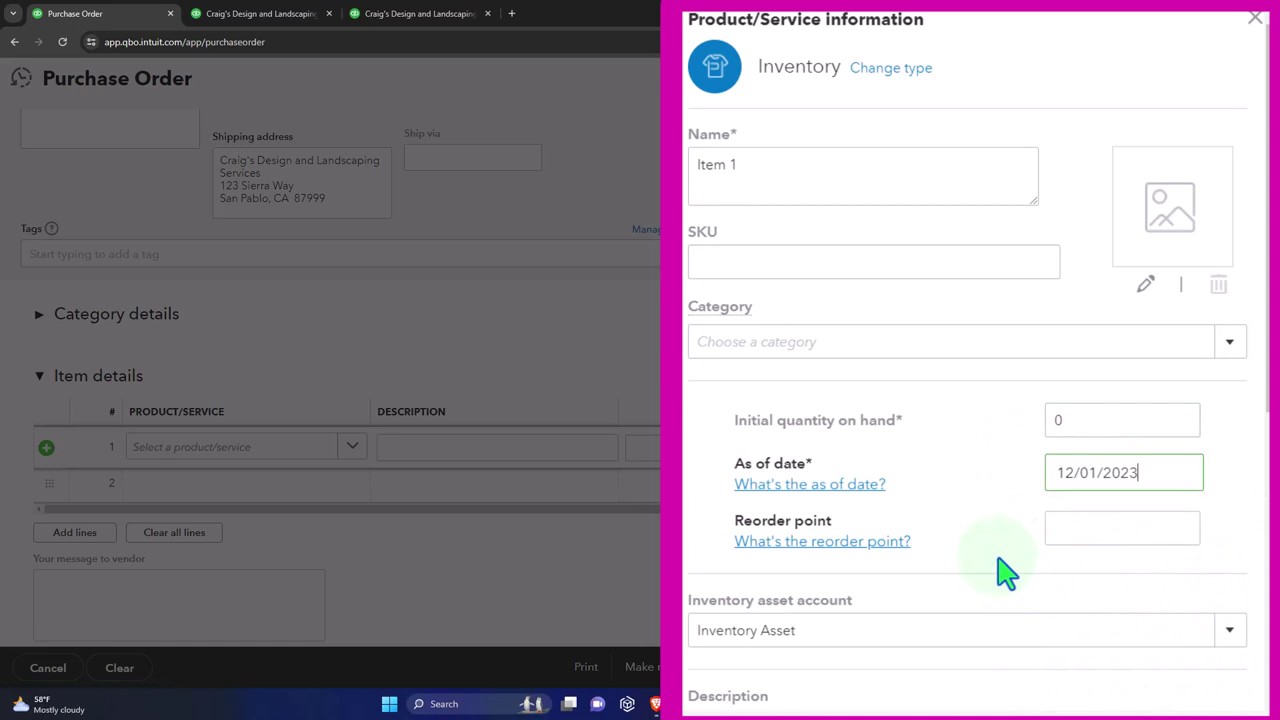
{"action": "scroll", "coordinate": [1000, 565], "scroll_direction": "down", "scroll_amount": 2}
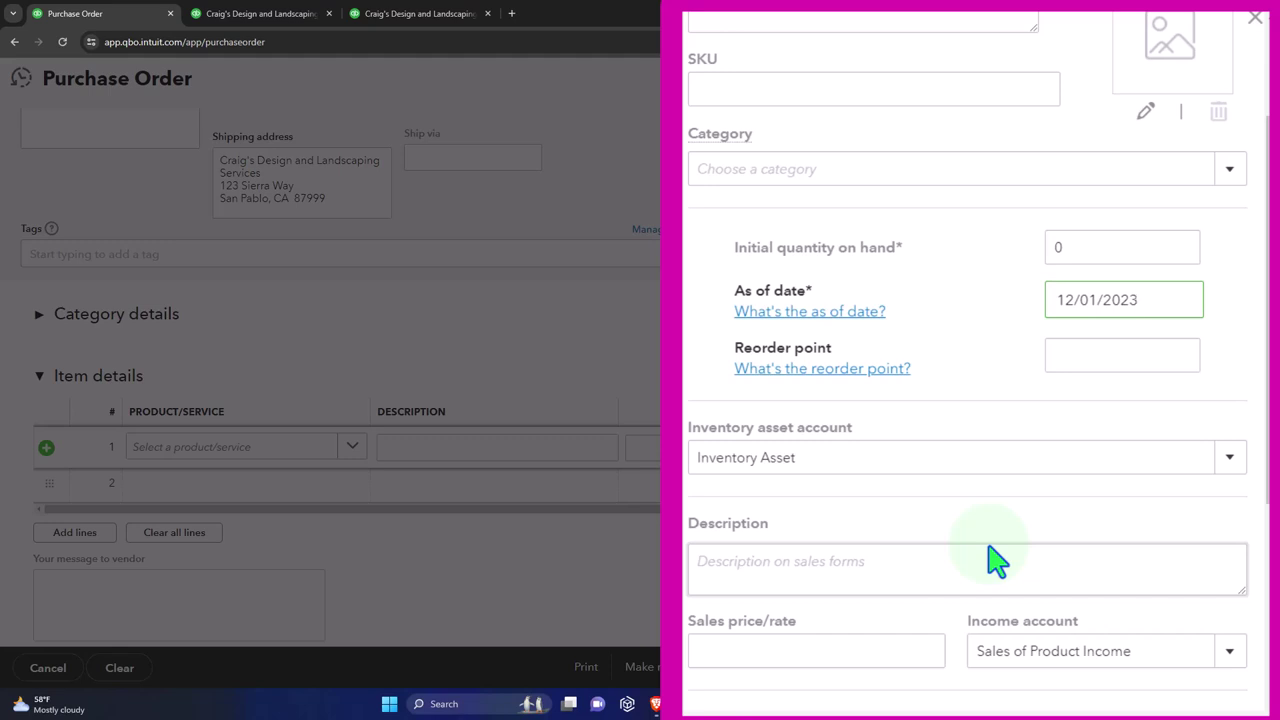
{"action": "scroll", "coordinate": [990, 550], "scroll_direction": "down", "scroll_amount": 1}
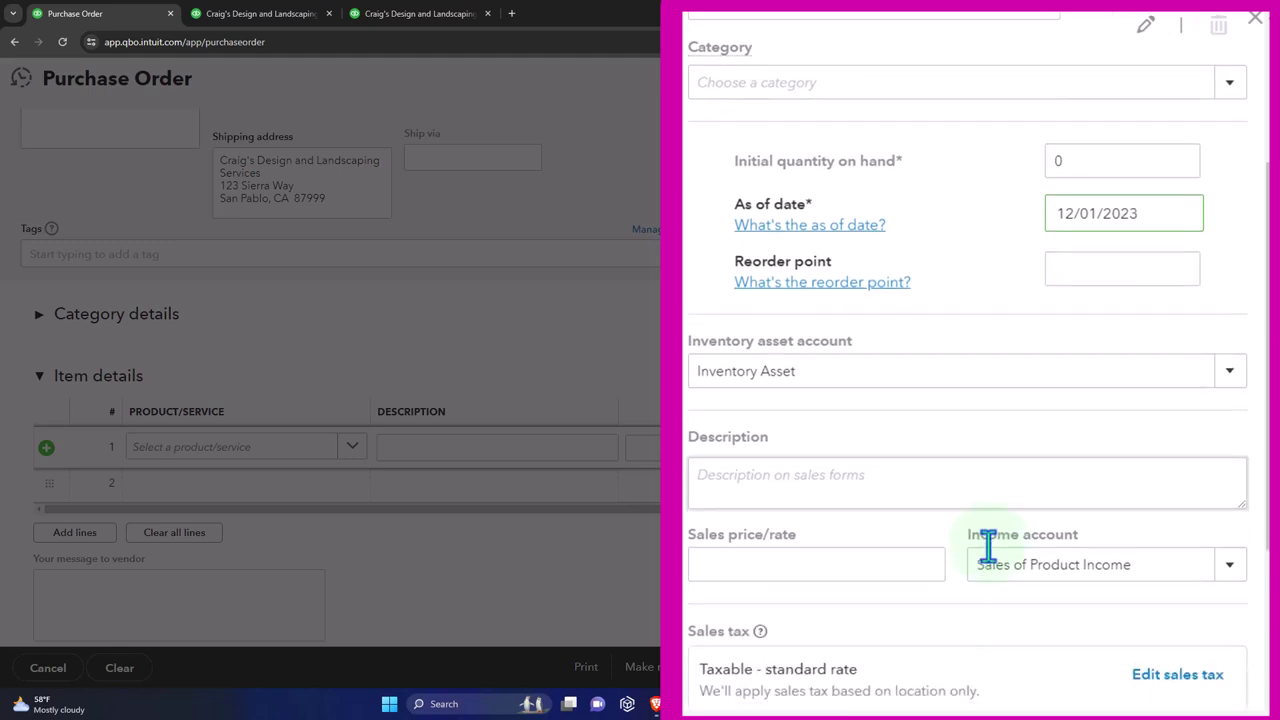
Give Item 1 the sales description 'Item 1' and a sales price of 160
{"action": "scroll", "coordinate": [750, 410], "scroll_direction": "down", "scroll_amount": 1}
{"action": "left_click", "coordinate": [743, 398]}
{"action": "type", "text": "Item 1"}
{"action": "left_click", "coordinate": [745, 480]}
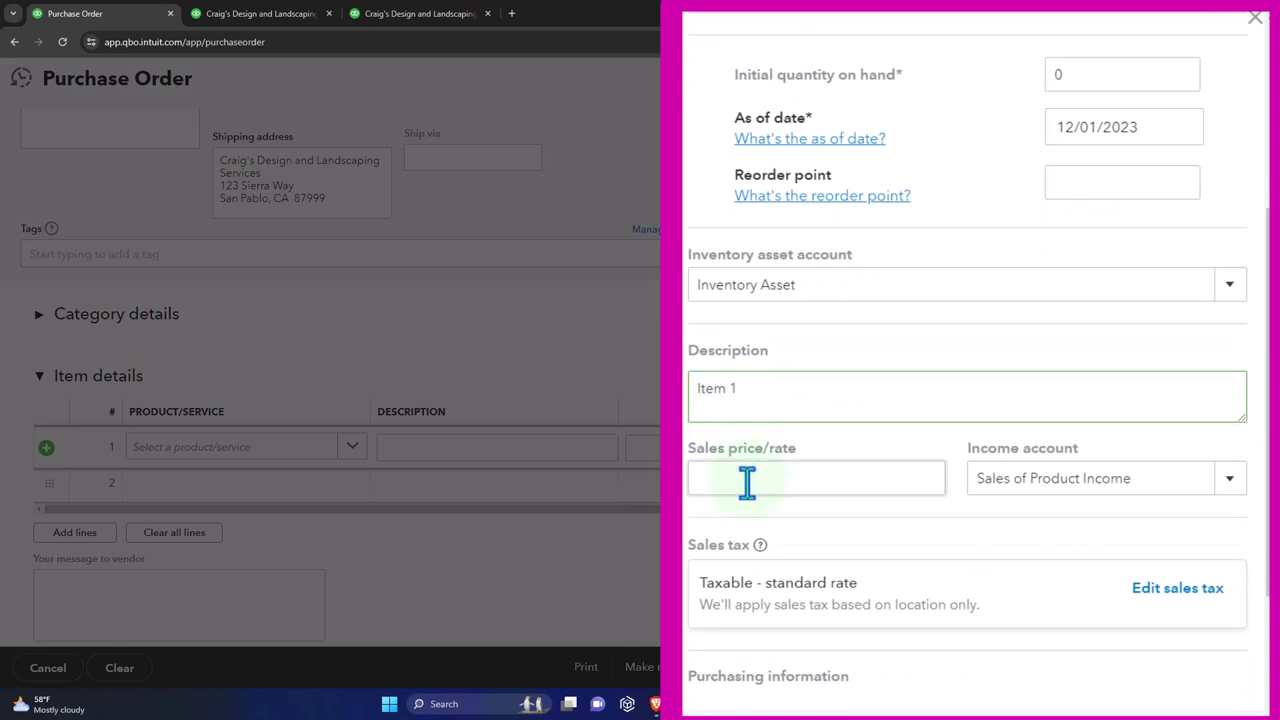
{"action": "scroll", "coordinate": [746, 486], "scroll_direction": "down", "scroll_amount": 1}
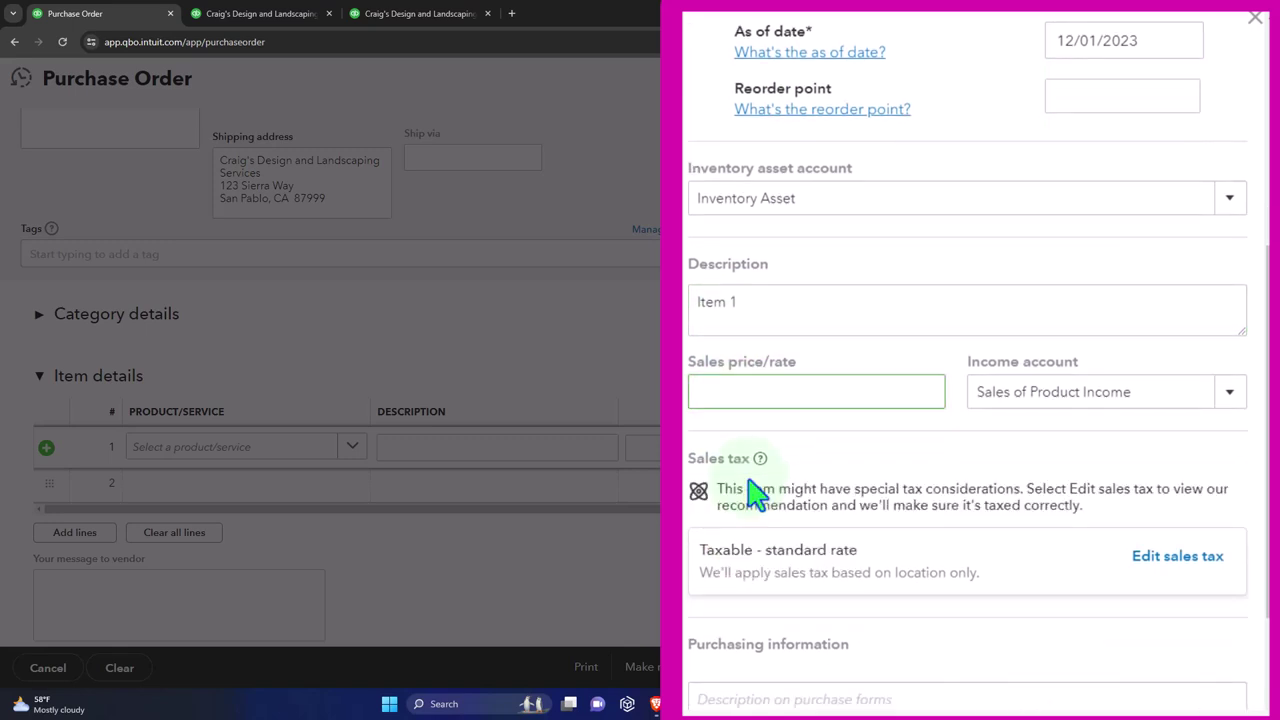
{"action": "type", "text": "160"}
{"action": "key", "text": "Tab"}
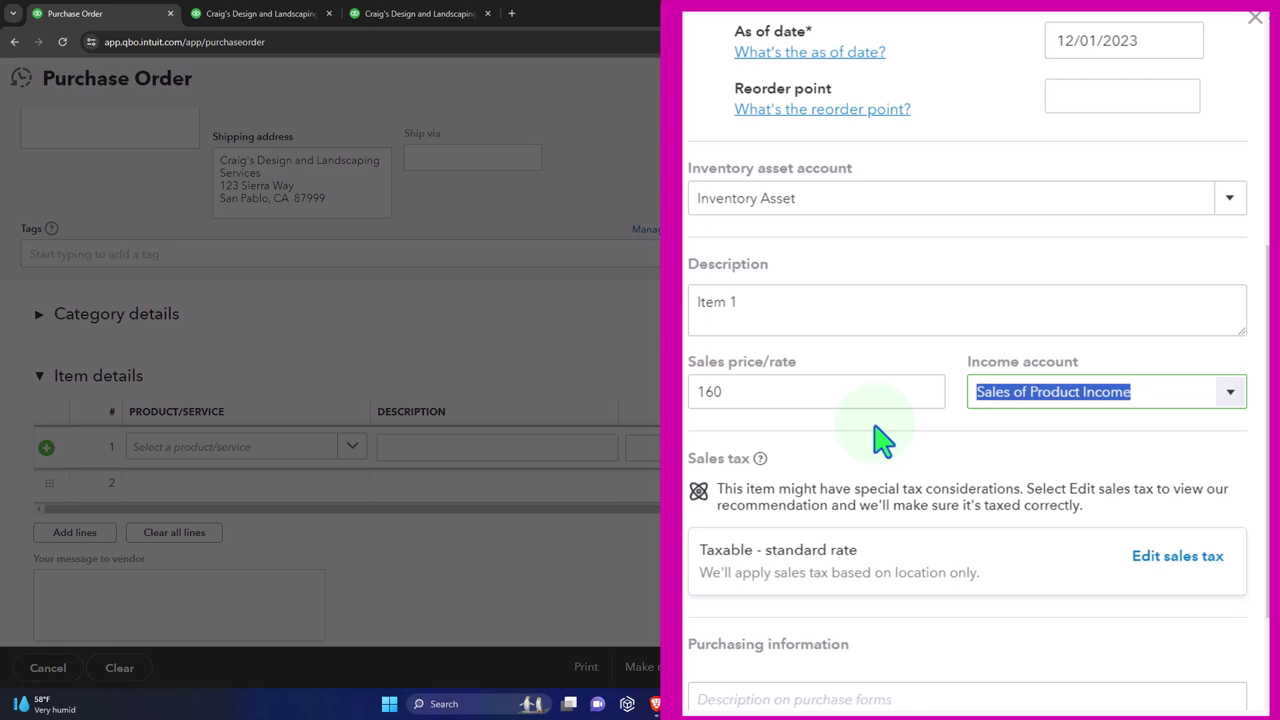
{"action": "scroll", "coordinate": [880, 442], "scroll_direction": "down", "scroll_amount": 2}
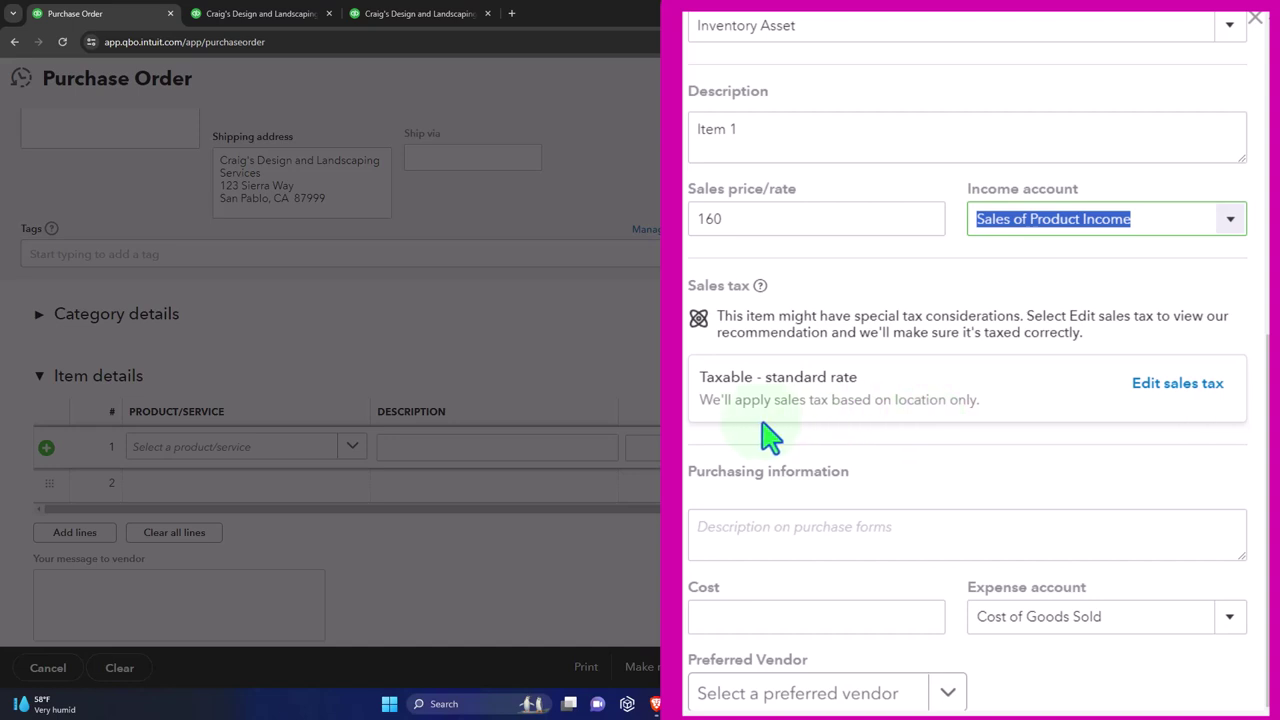
{"action": "scroll", "coordinate": [1110, 422], "scroll_direction": "down", "scroll_amount": 1}
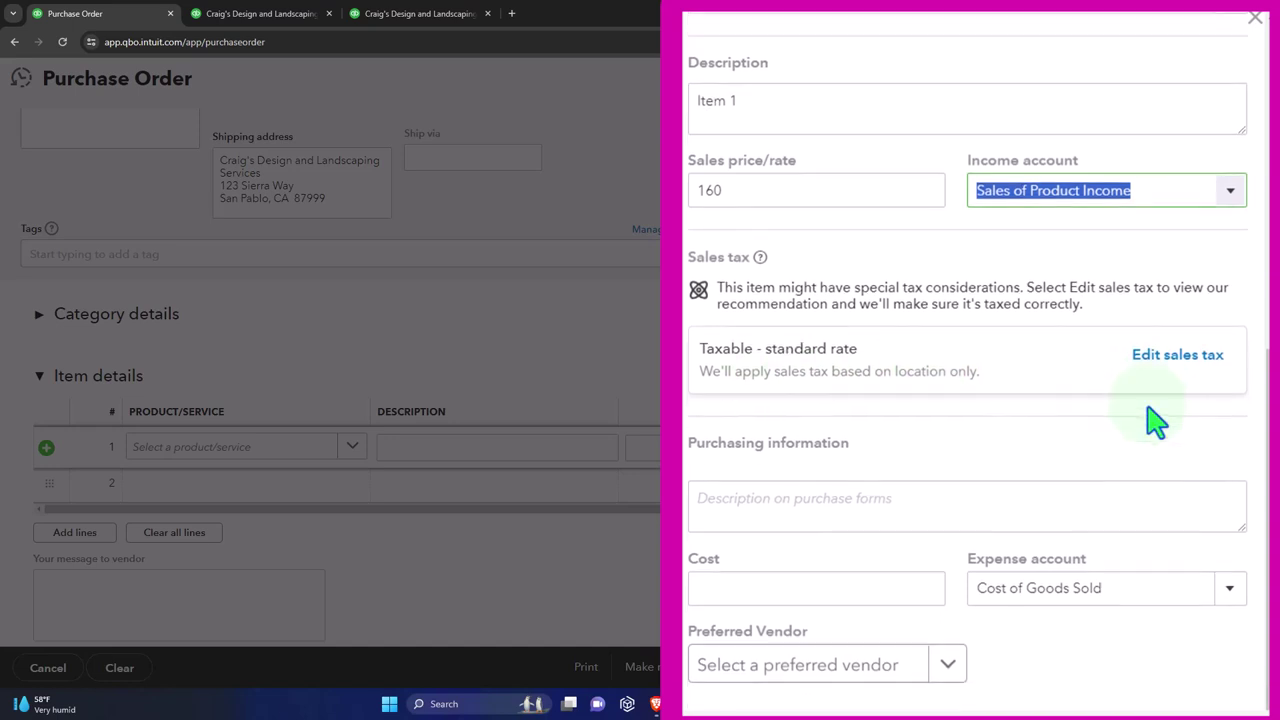
Add purchase description 'Item 1' and cost 100, then save and close the item
{"action": "left_click", "coordinate": [745, 496]}
{"action": "type", "text": "Item 1"}
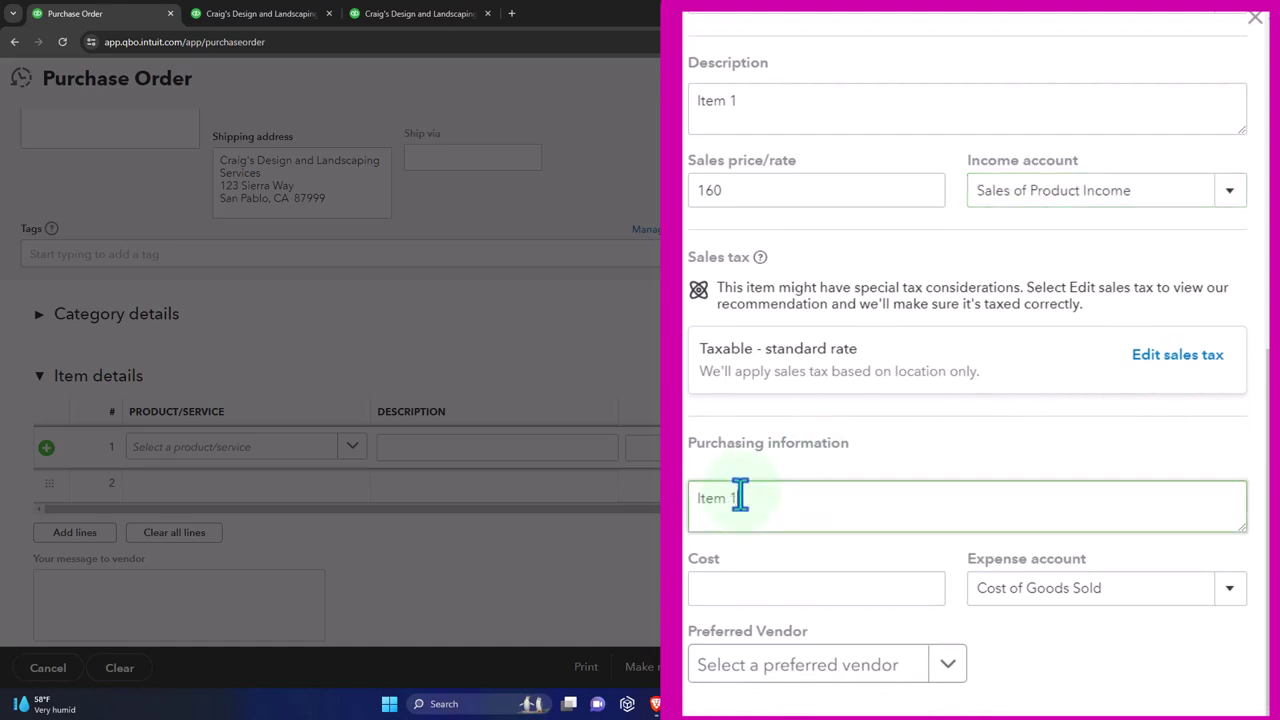
{"action": "left_click", "coordinate": [748, 588]}
{"action": "type", "text": "100"}
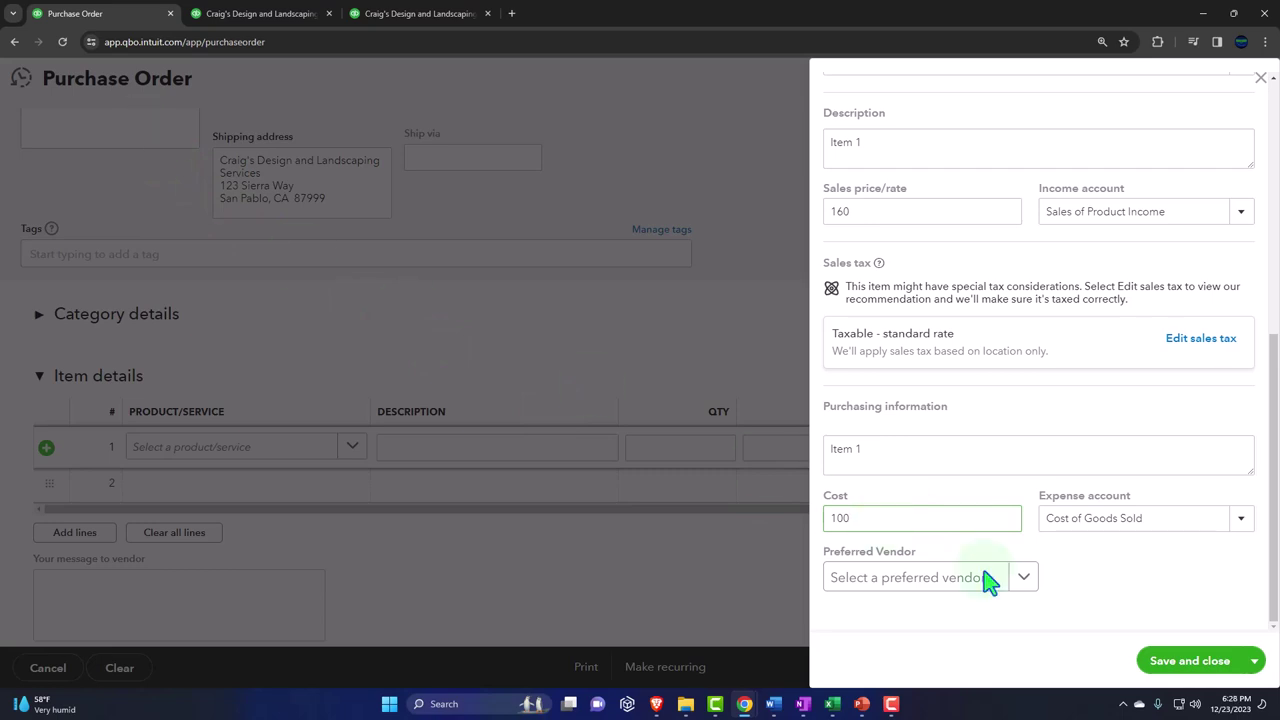
{"action": "left_click", "coordinate": [1162, 672]}
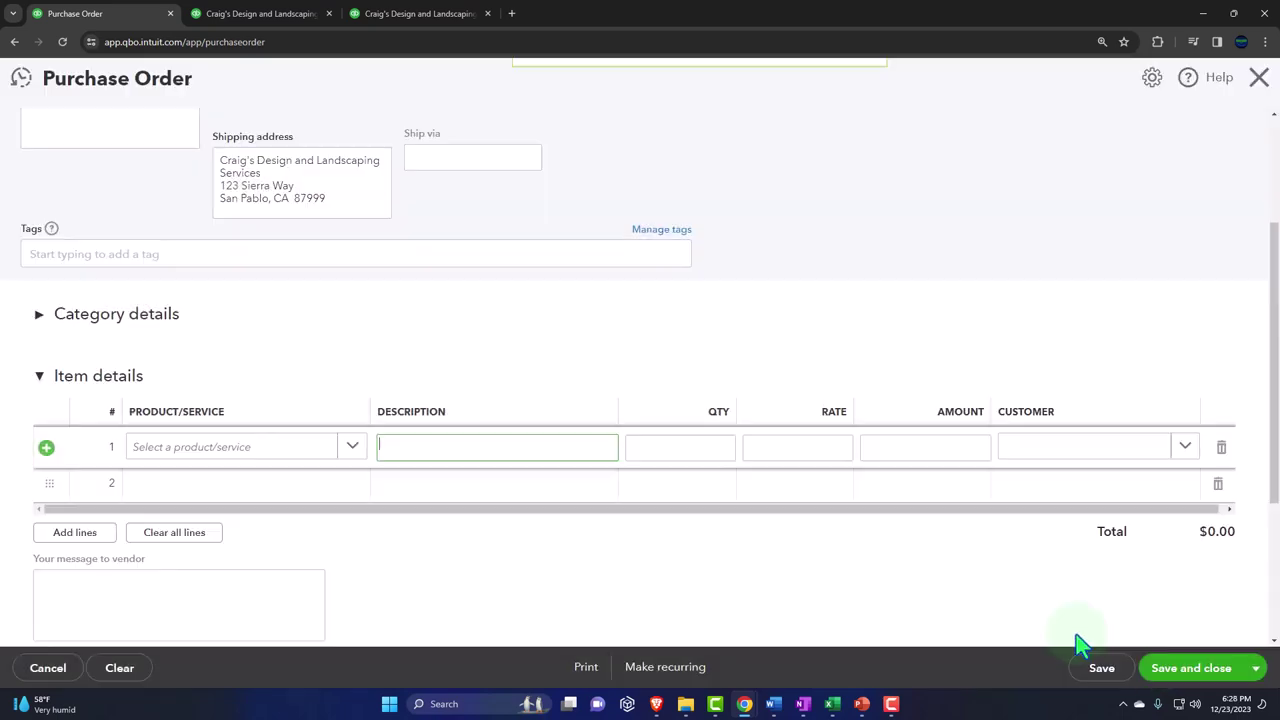
Set quantity 2 on the Item 1 line at rate 100, totaling $200.00
{"action": "type", "text": "2"}
{"action": "key", "text": "Tab"}
{"action": "key", "text": "Tab"}
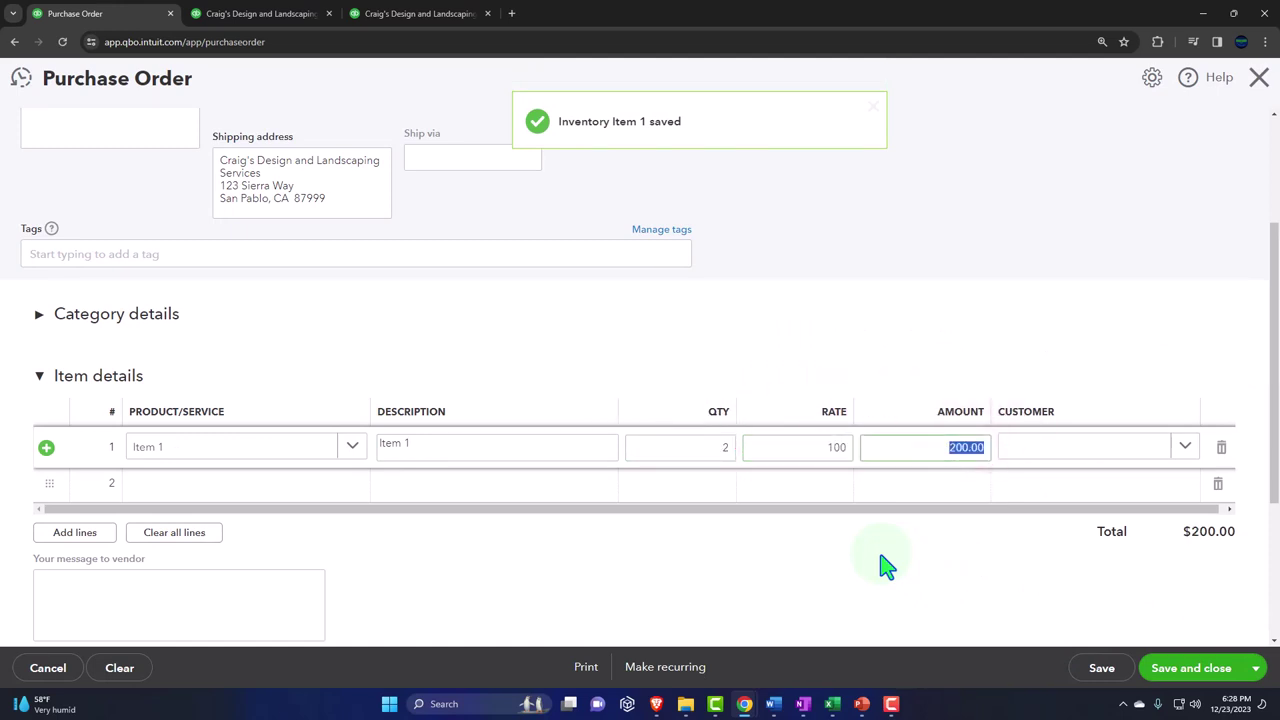
{"action": "key", "text": "Tab"}
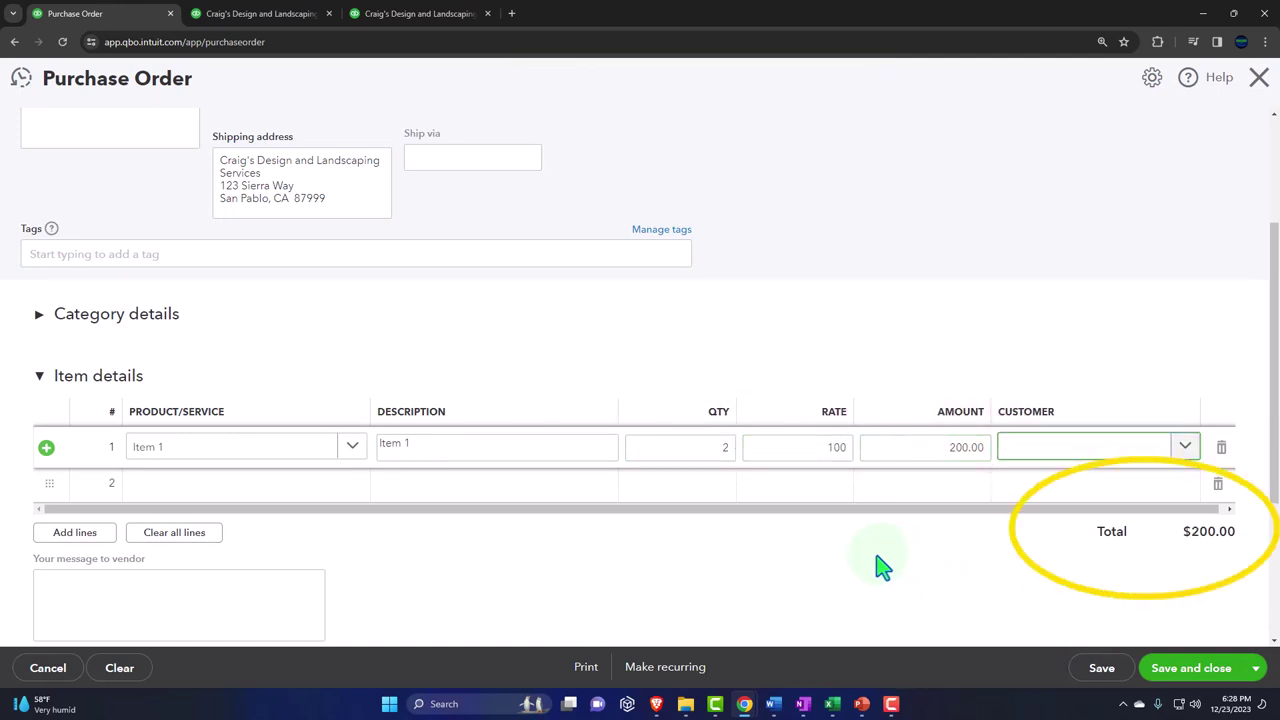
{"action": "scroll", "coordinate": [884, 566], "scroll_direction": "down", "scroll_amount": 3}
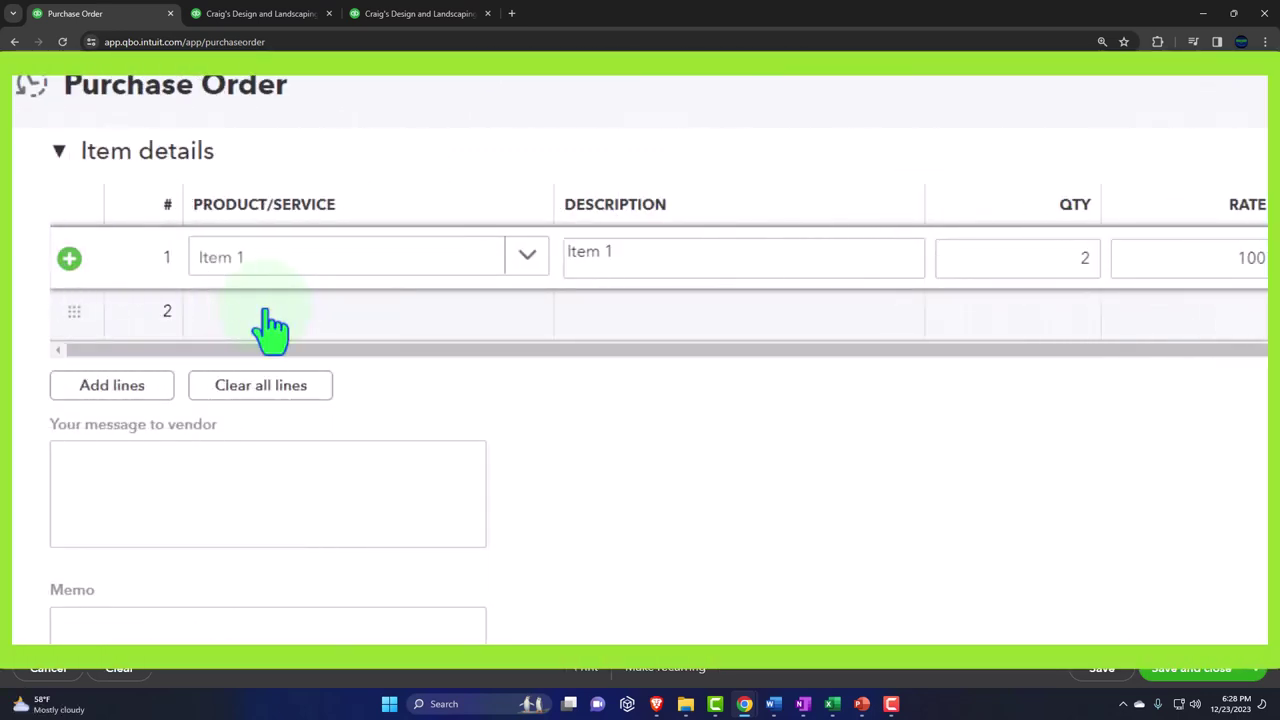
{"action": "left_click", "coordinate": [270, 325]}
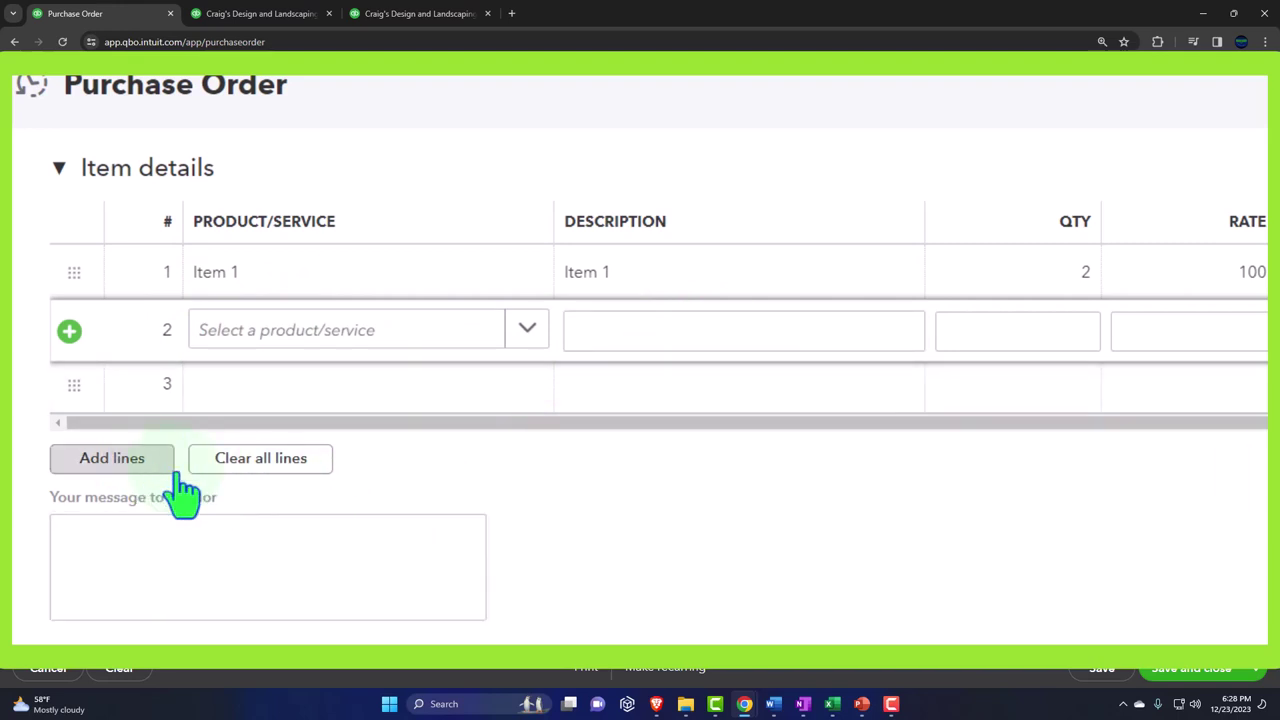
{"action": "left_click", "coordinate": [217, 555]}
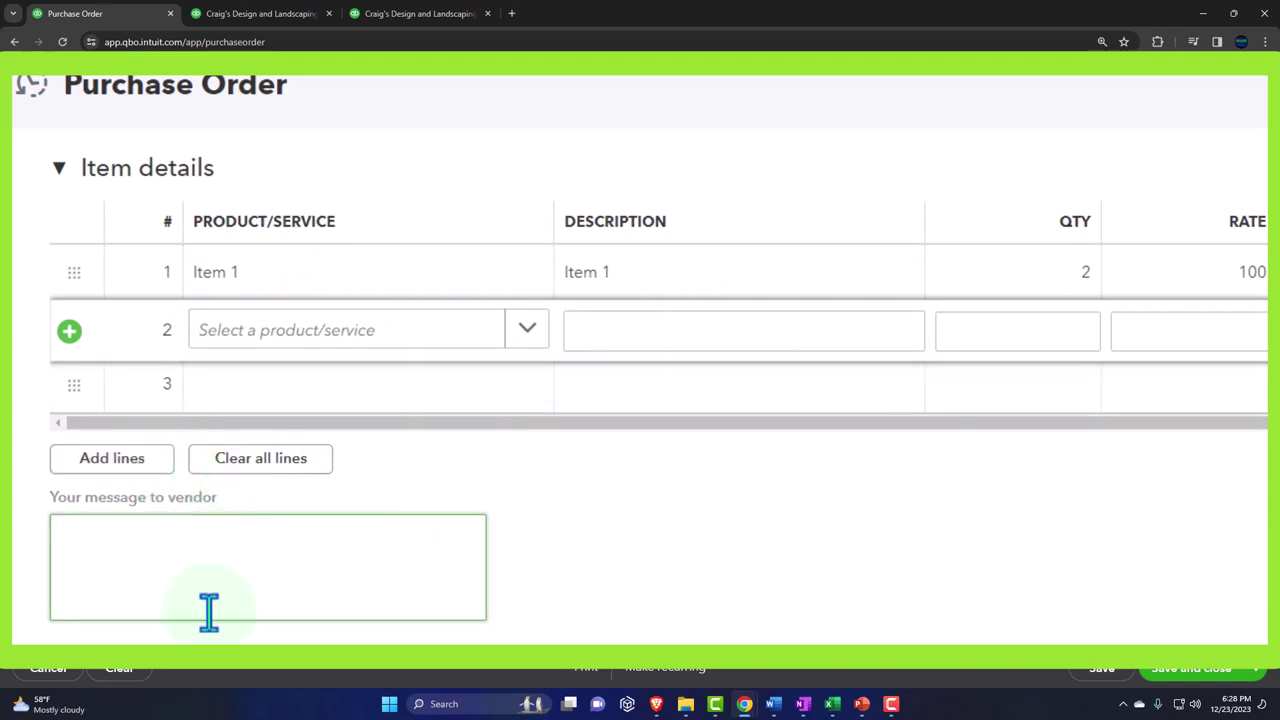
{"action": "key", "text": "Tab"}
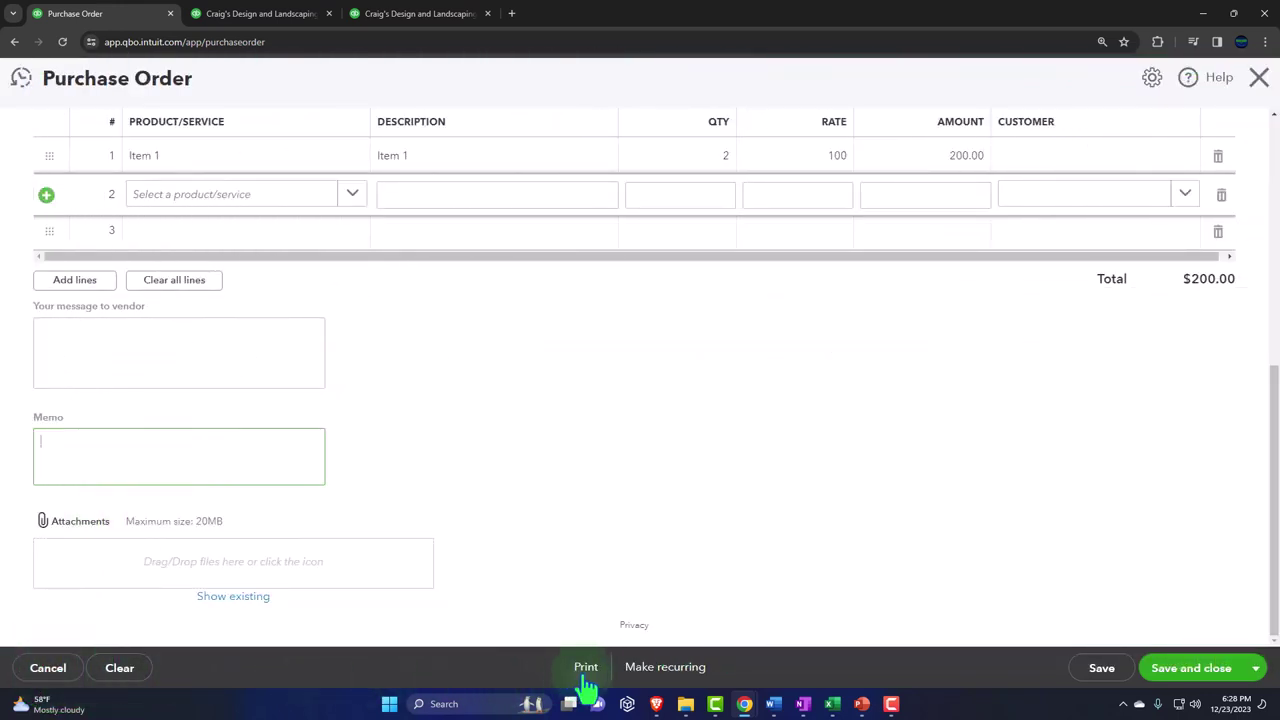
{"action": "left_click", "coordinate": [586, 677]}
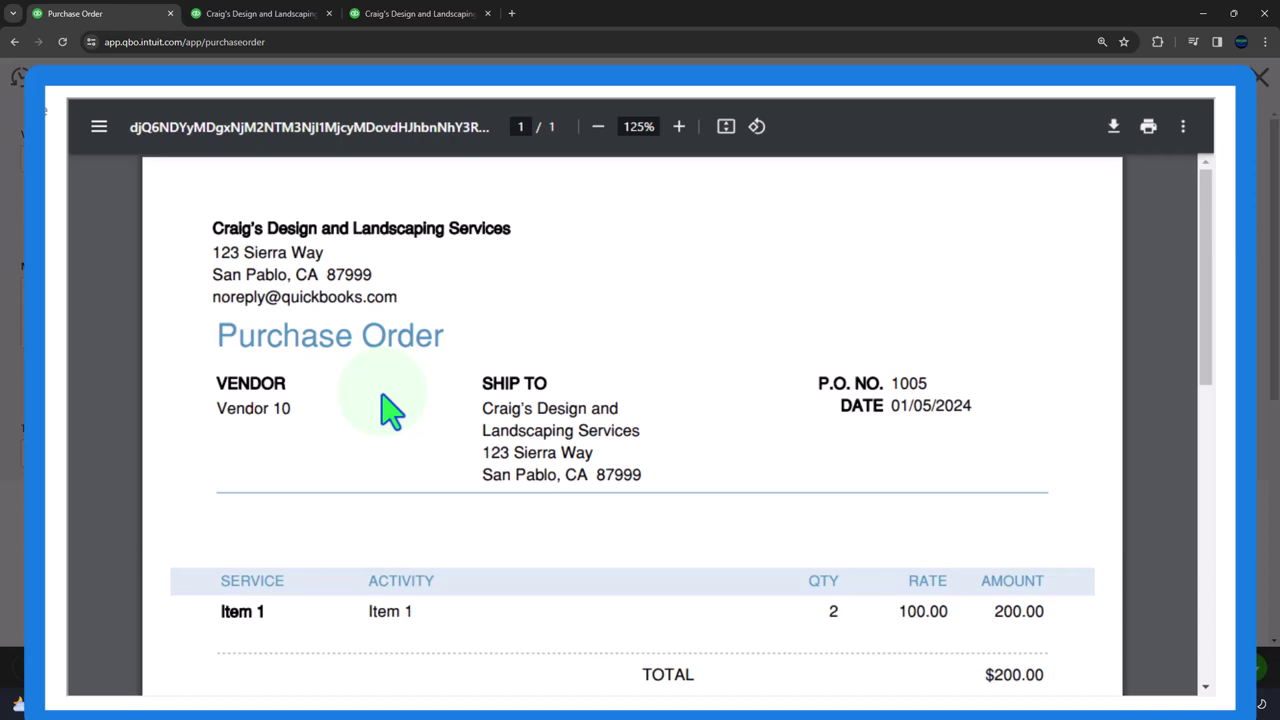
Scroll through the PDF print preview of Purchase Order #1005, then close it
{"action": "scroll", "coordinate": [386, 400], "scroll_direction": "down", "scroll_amount": 2}
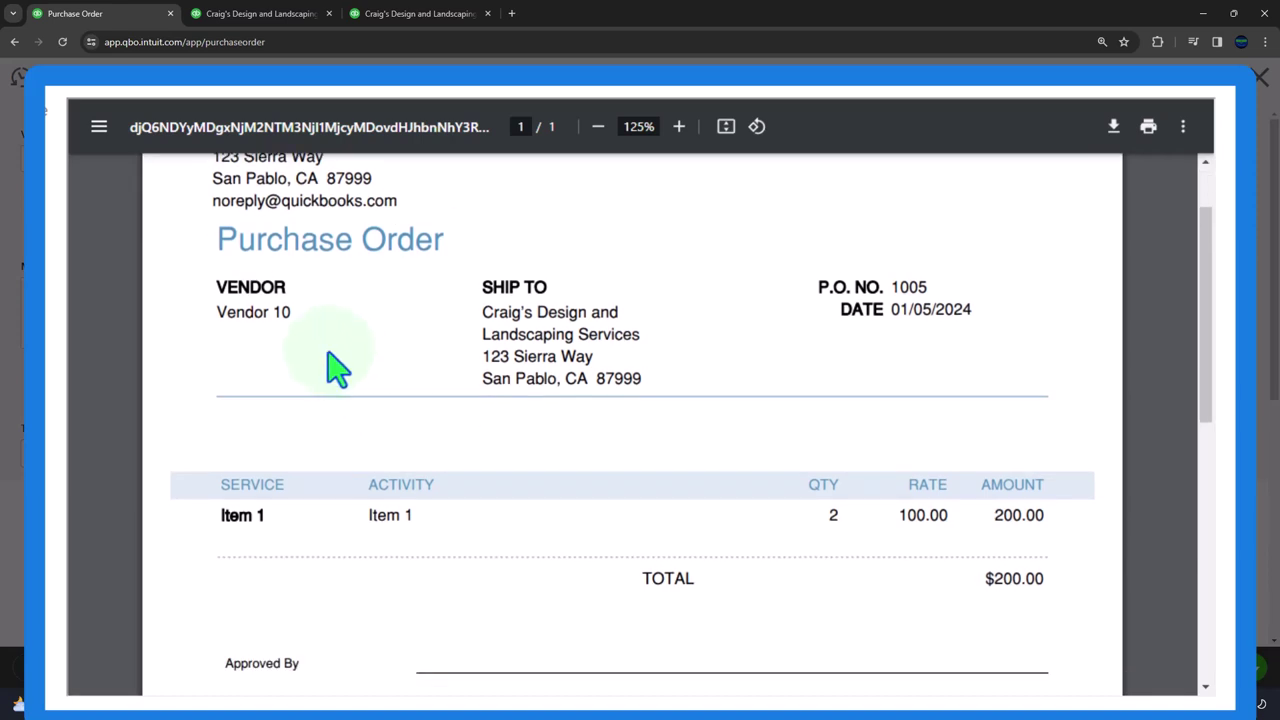
{"action": "scroll", "coordinate": [337, 368], "scroll_direction": "up", "scroll_amount": 2}
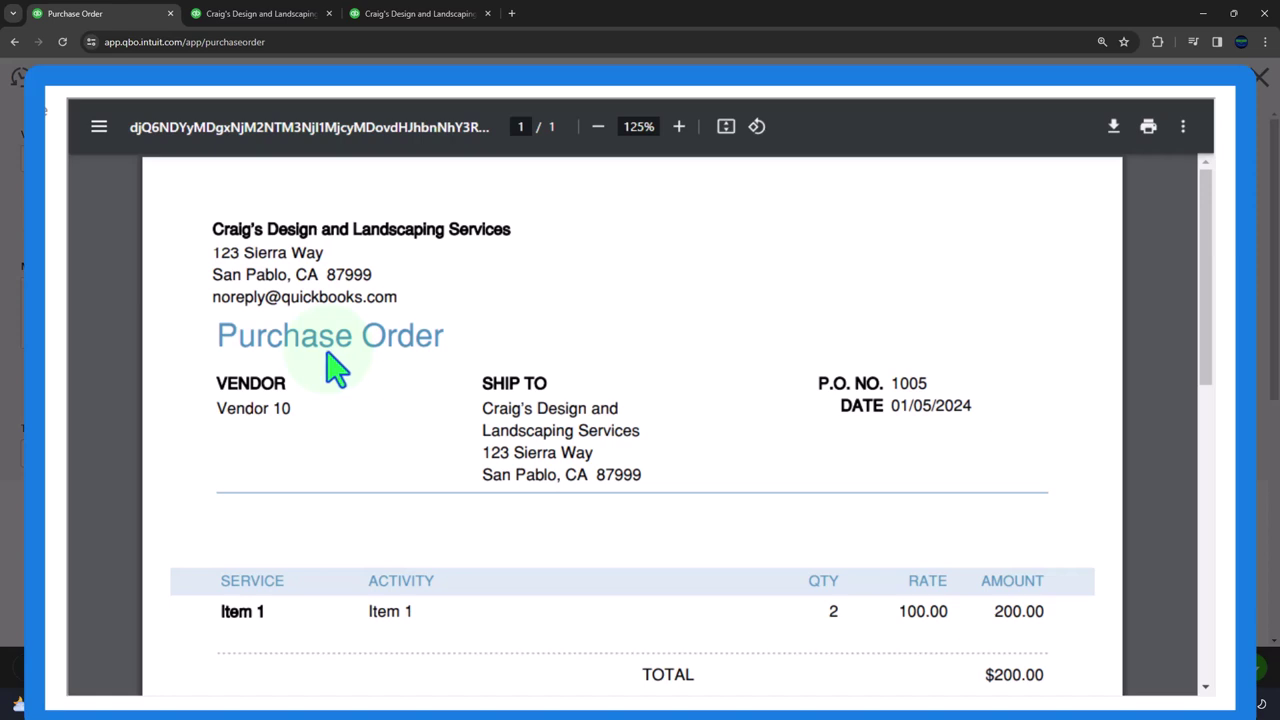
{"action": "scroll", "coordinate": [414, 386], "scroll_direction": "down", "scroll_amount": 10}
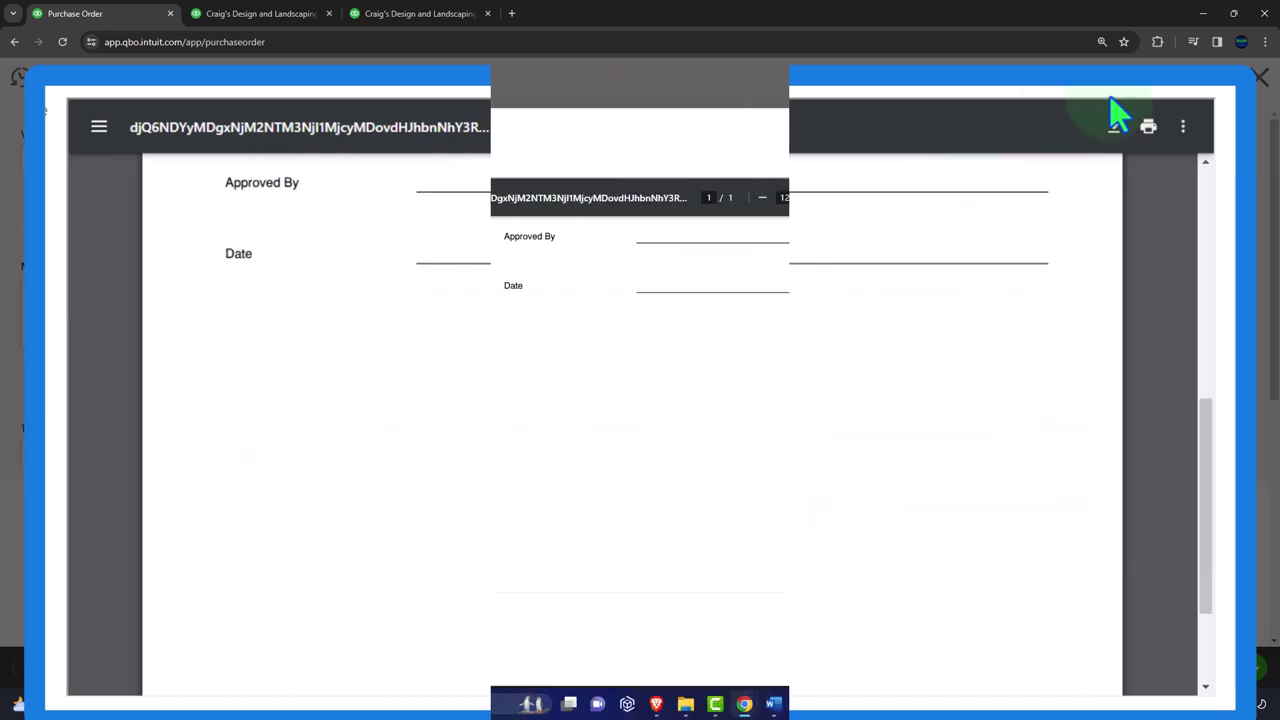
{"action": "left_click", "coordinate": [1200, 137]}
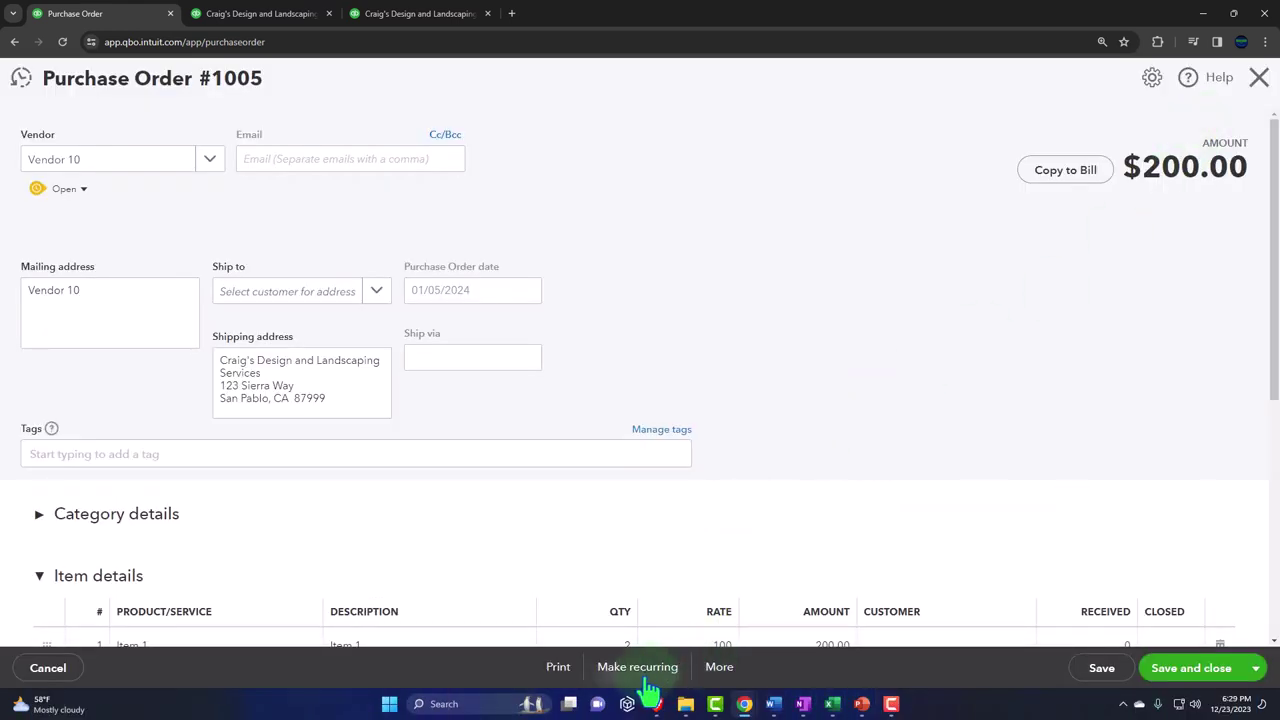
Glance at More actions, then save and close Purchase Order 1005 from the save menu
{"action": "left_click", "coordinate": [715, 676]}
{"action": "left_click", "coordinate": [715, 676]}
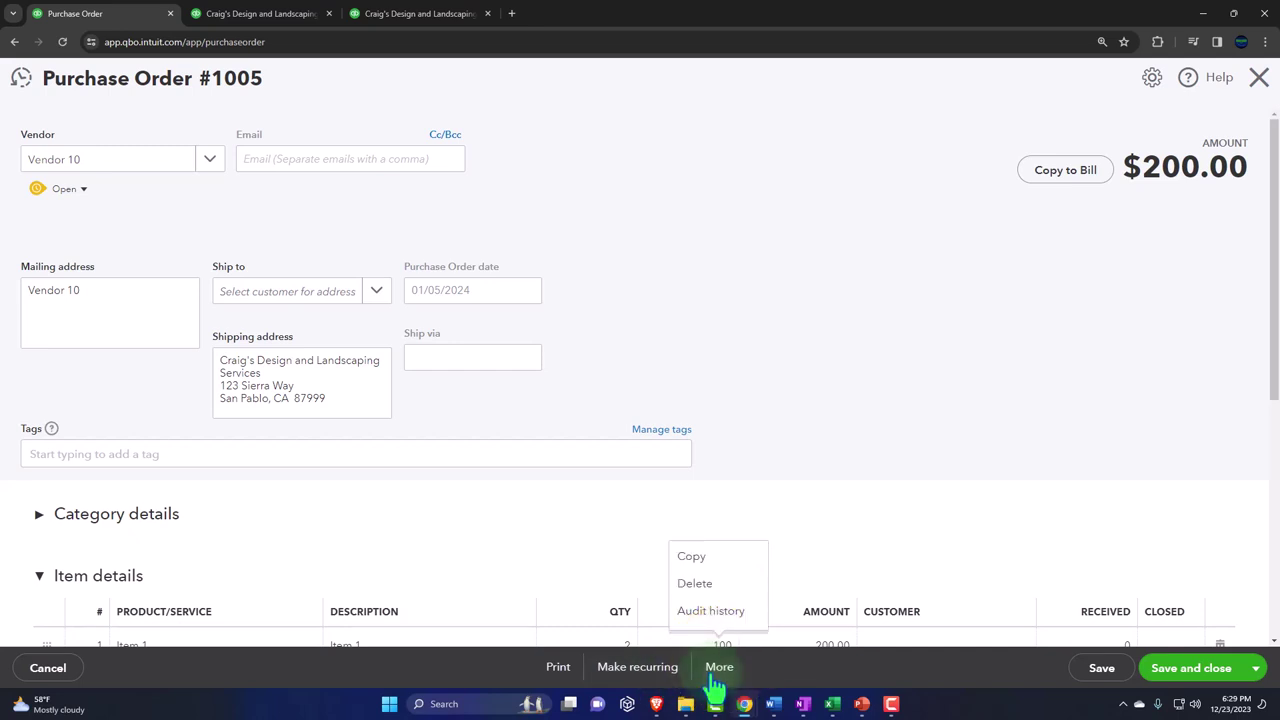
{"action": "left_click", "coordinate": [843, 678]}
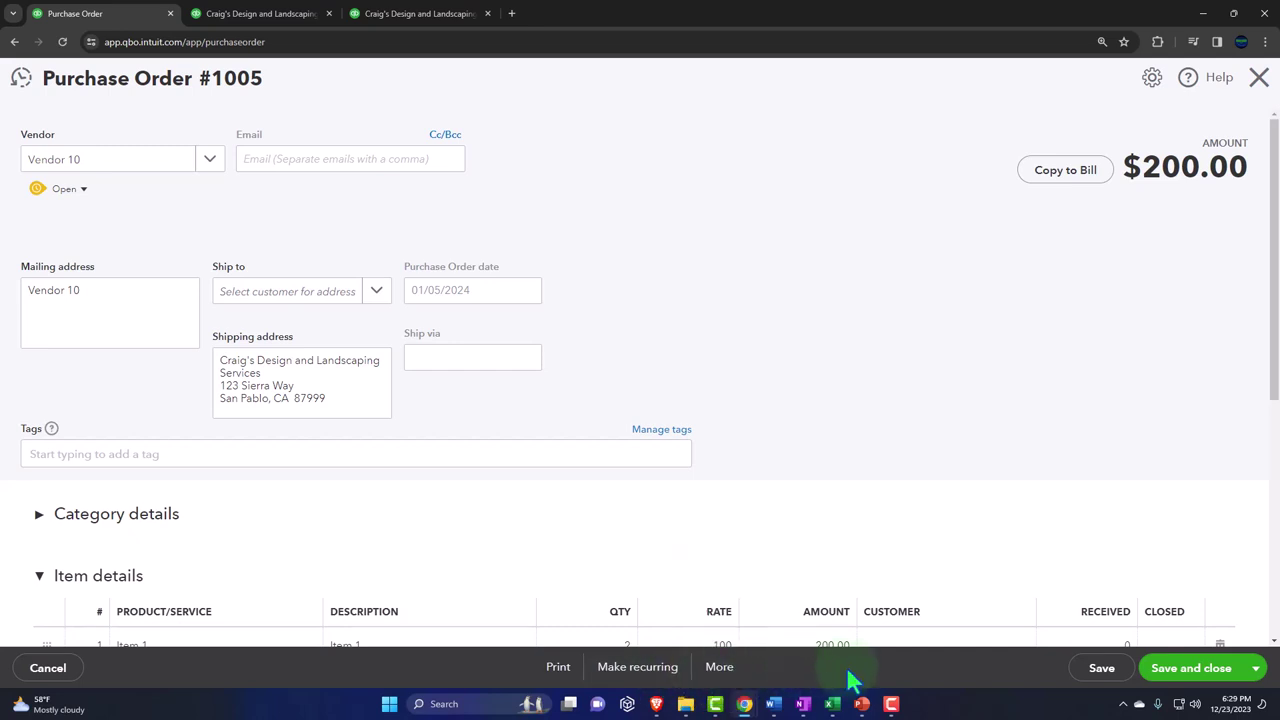
{"action": "left_click", "coordinate": [1259, 678]}
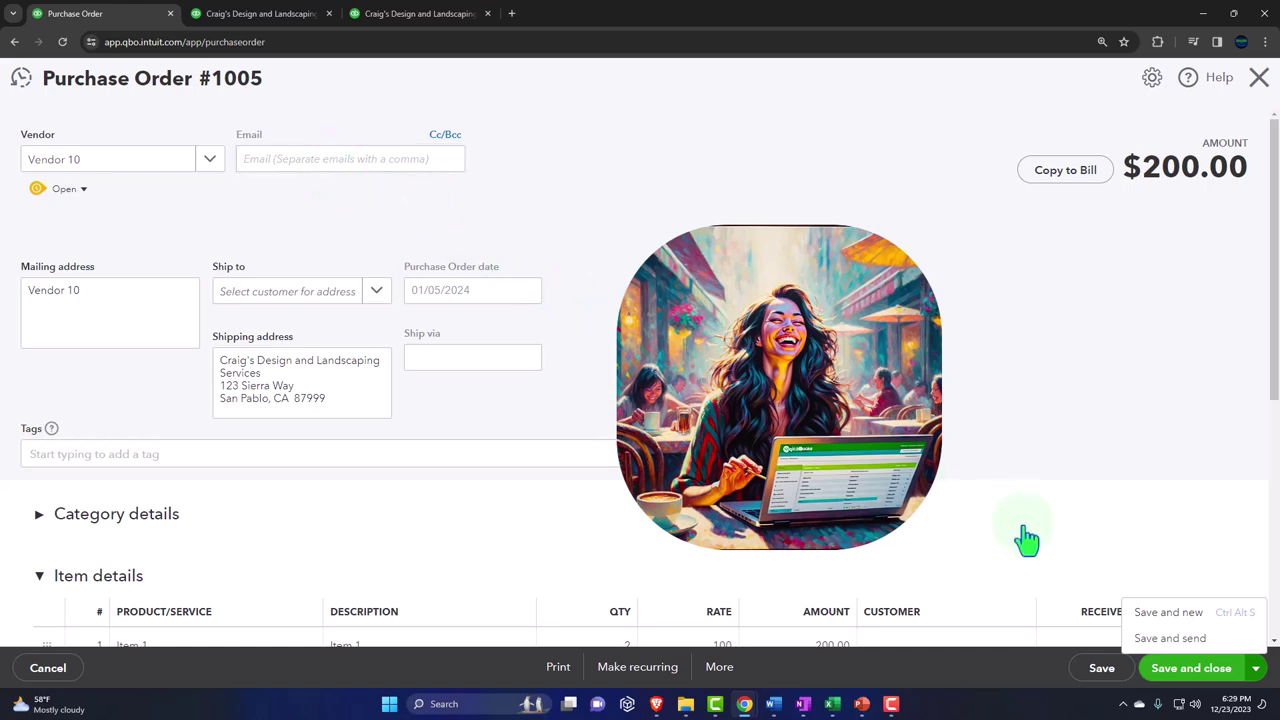
{"action": "left_click", "coordinate": [1182, 678]}
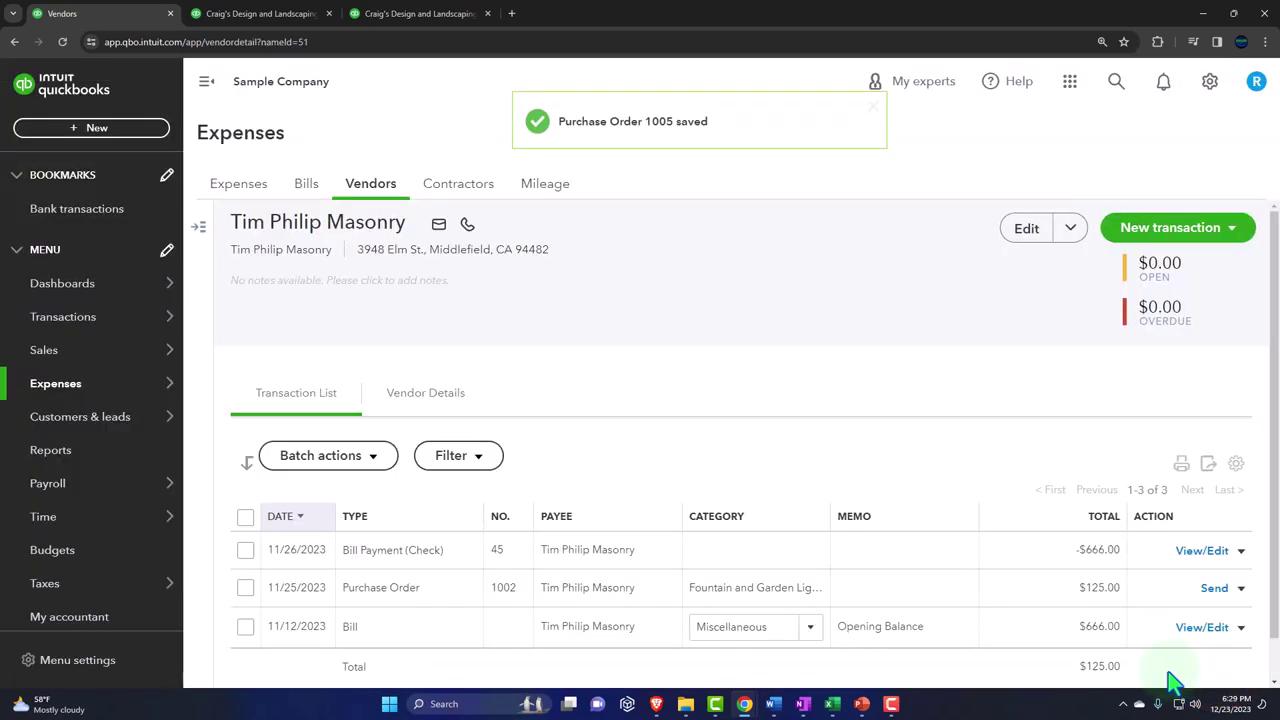
Filter the Expenses transactions list to show only purchase orders
{"action": "left_click", "coordinate": [258, 199]}
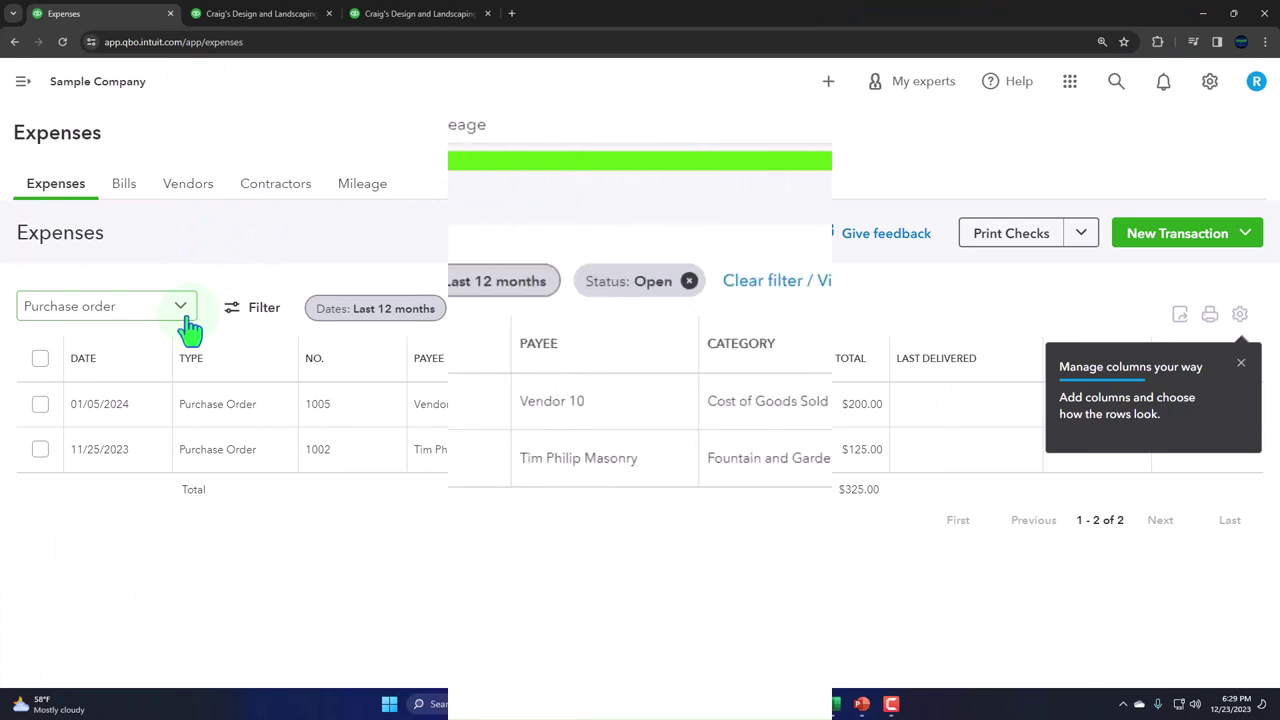
{"action": "left_click", "coordinate": [238, 300]}
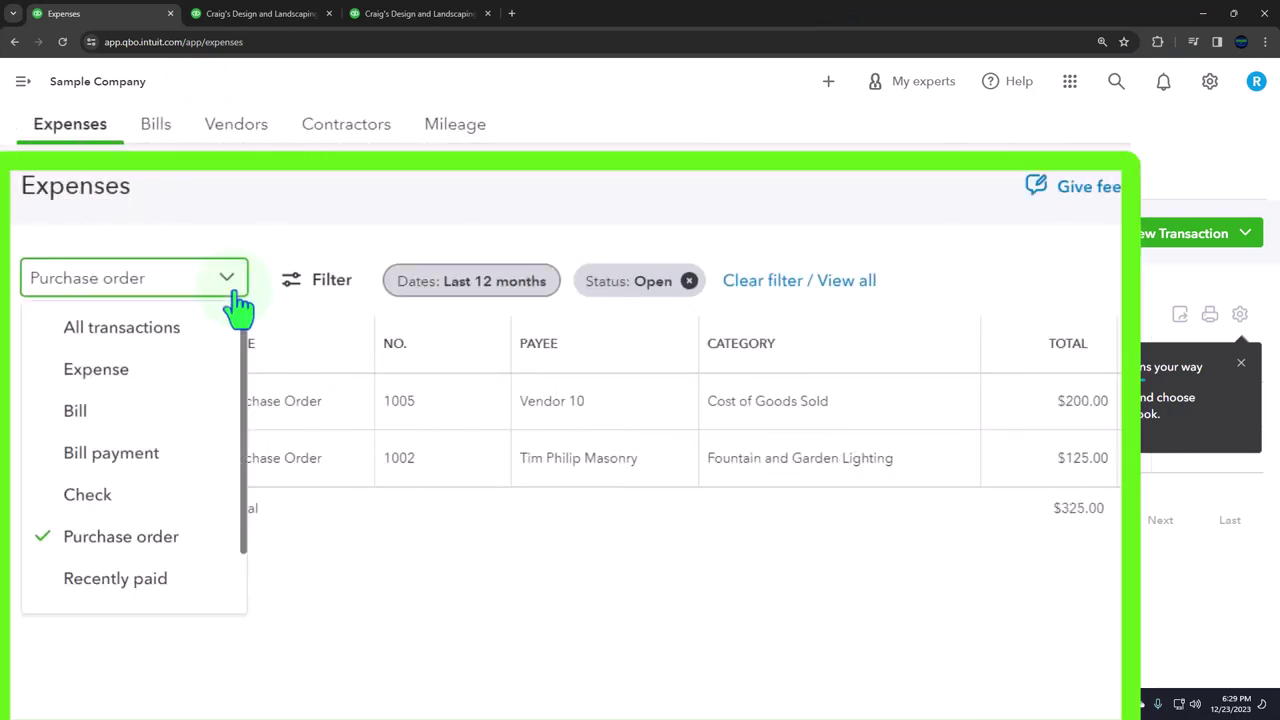
{"action": "left_click", "coordinate": [170, 540]}
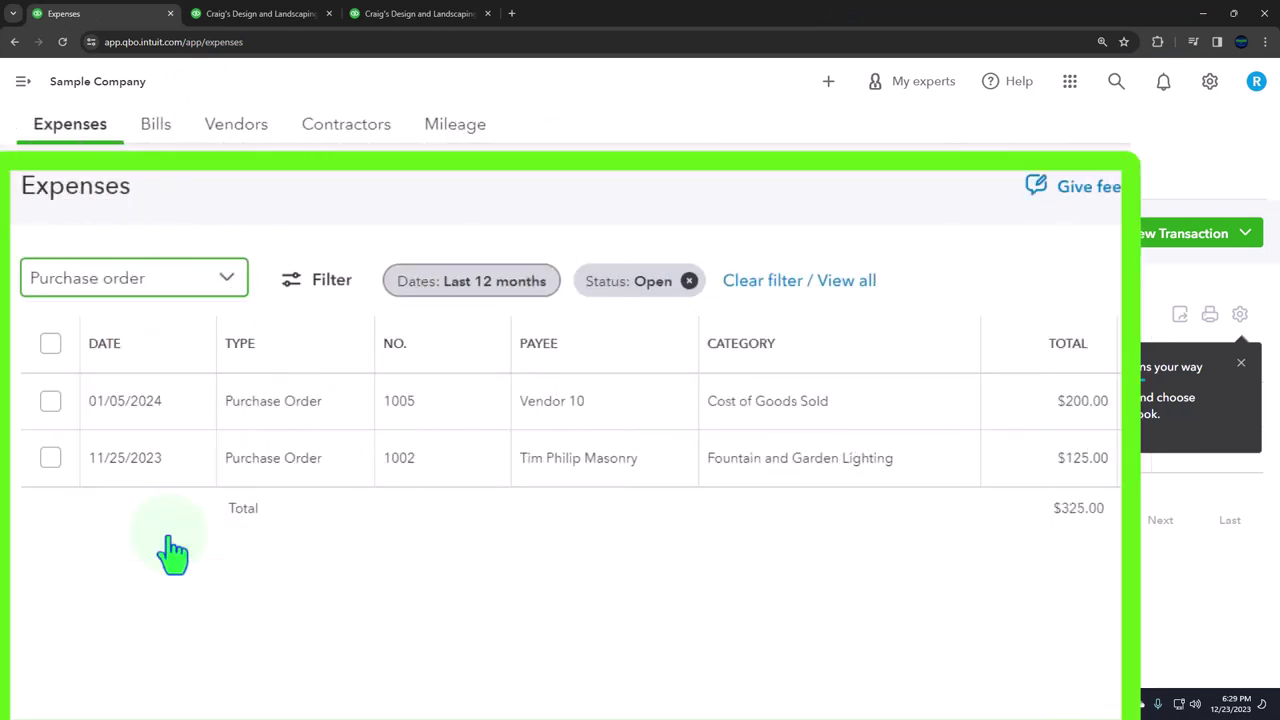
{"action": "left_click", "coordinate": [320, 288]}
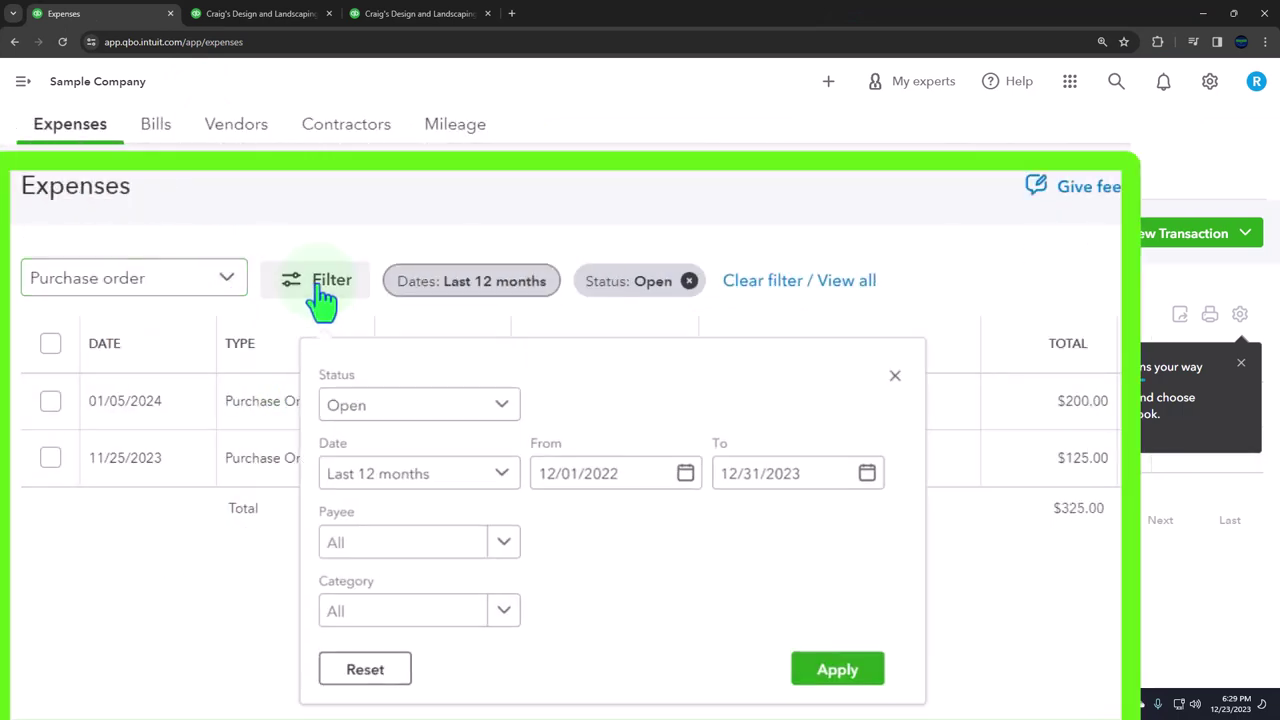
{"action": "left_click", "coordinate": [152, 592]}
Dismiss the column tip, peek at PO 1005's row actions, and open the Contractors page
{"action": "left_click", "coordinate": [1241, 366]}
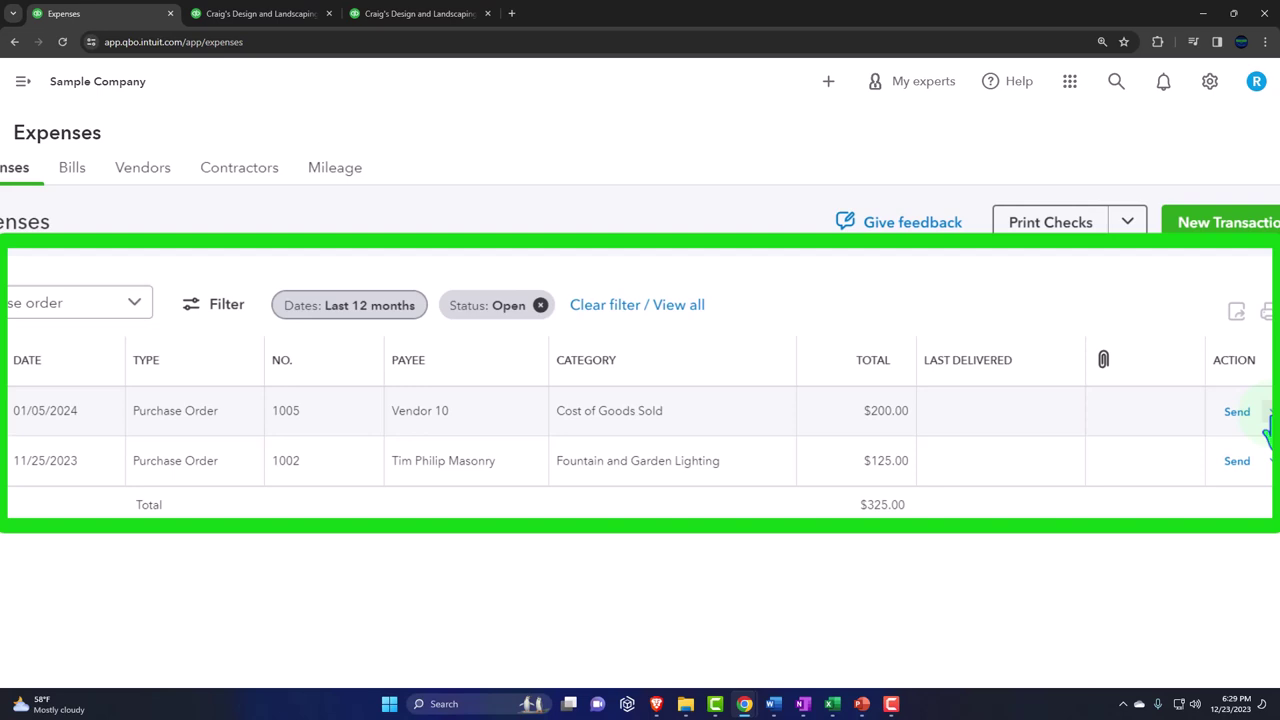
{"action": "left_click", "coordinate": [1268, 414]}
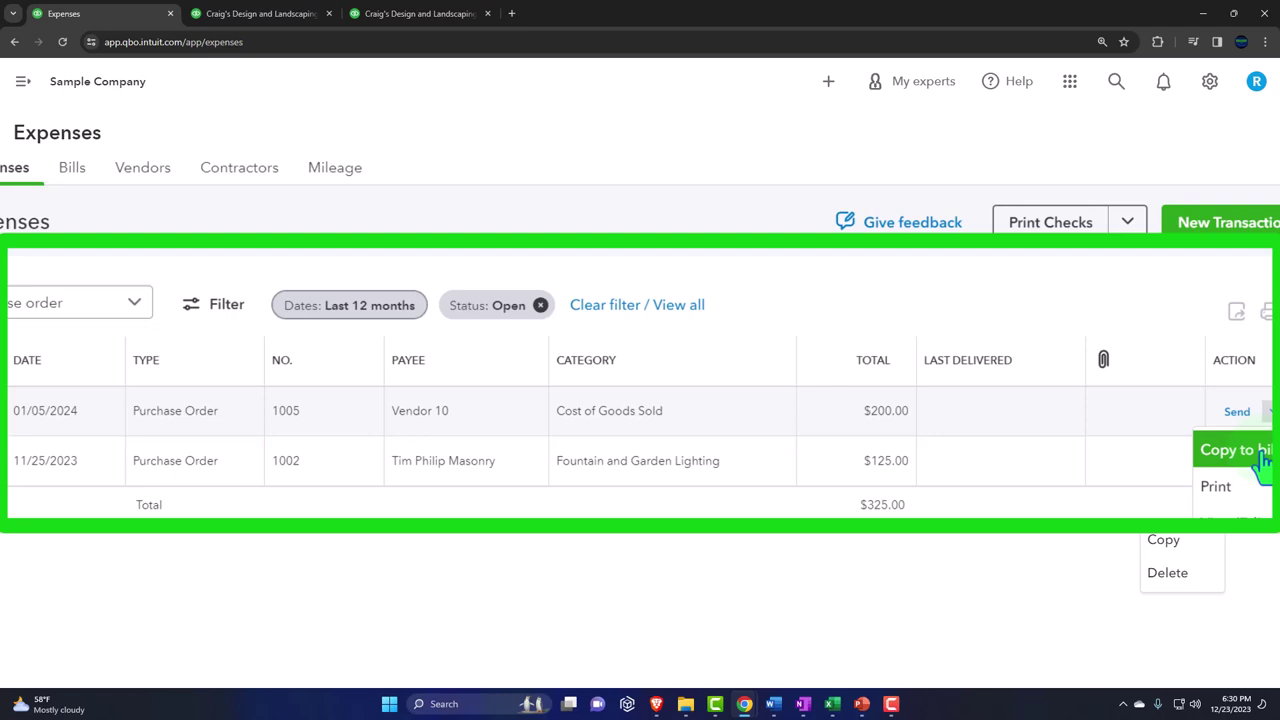
{"action": "left_click", "coordinate": [571, 654]}
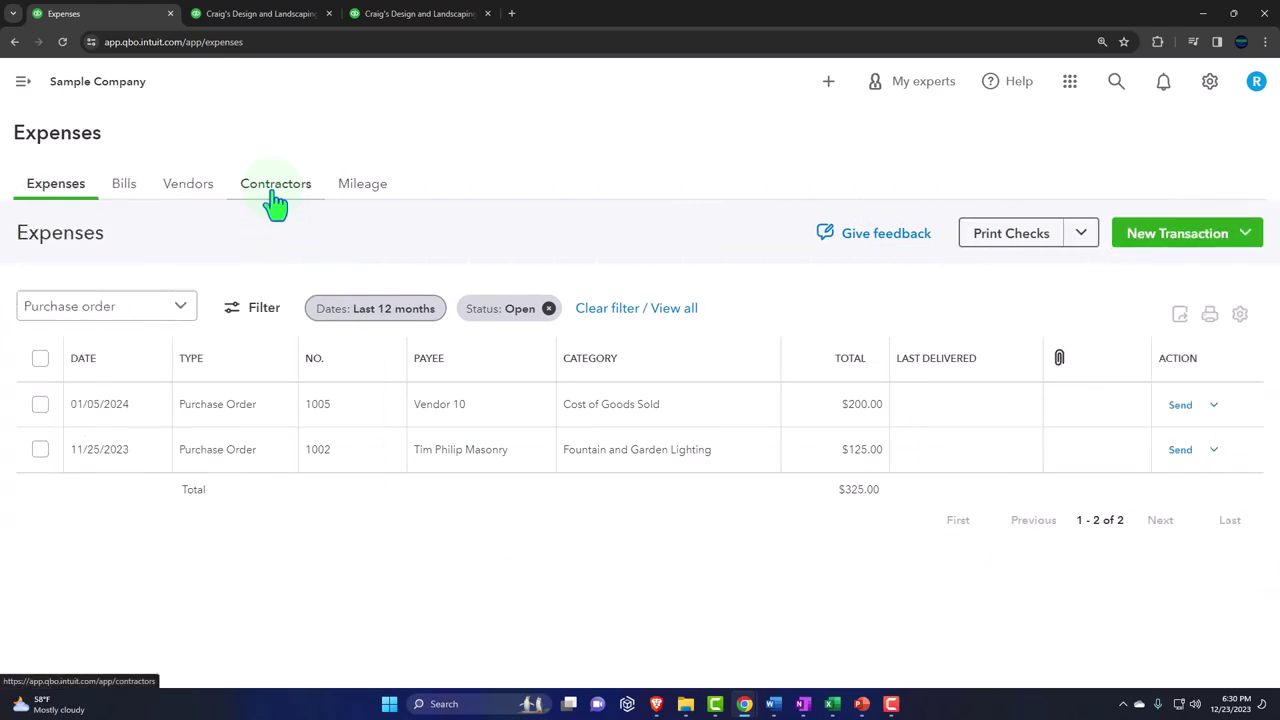
{"action": "left_click", "coordinate": [275, 202]}
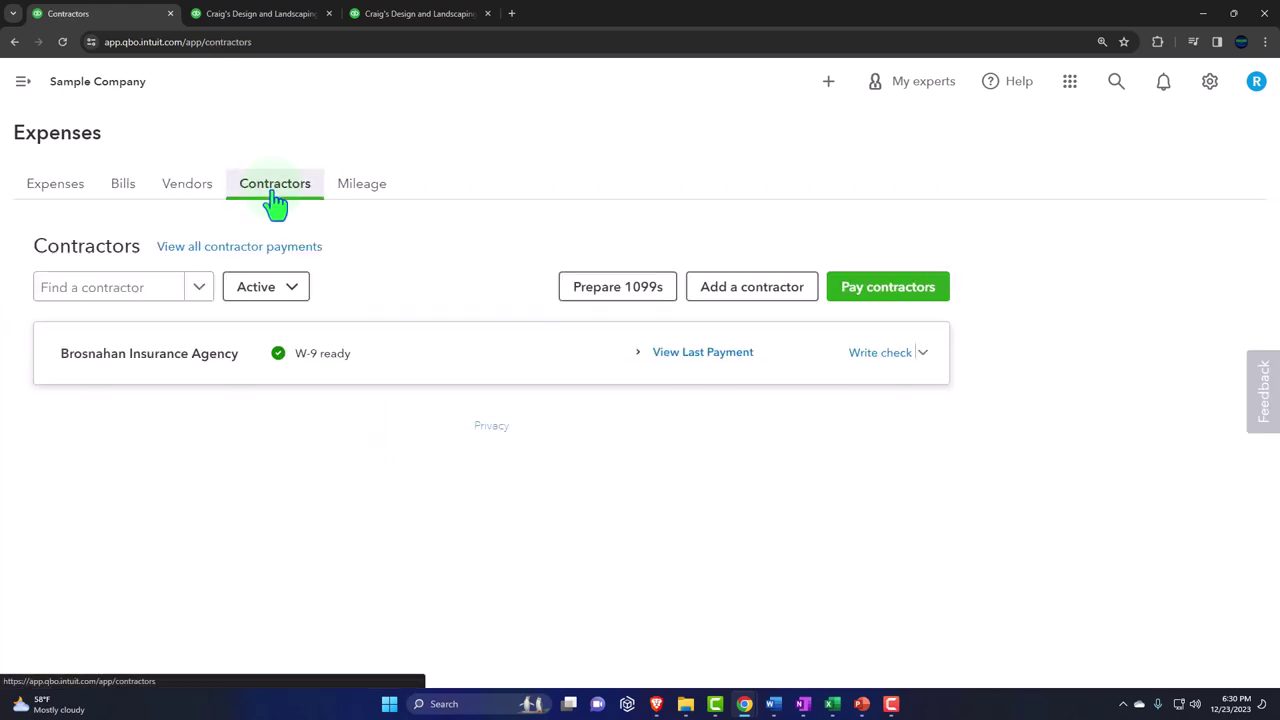
Open Vendor 10's detail page, check PO 1005's actions, and try switching to Bills
{"action": "left_click", "coordinate": [183, 205]}
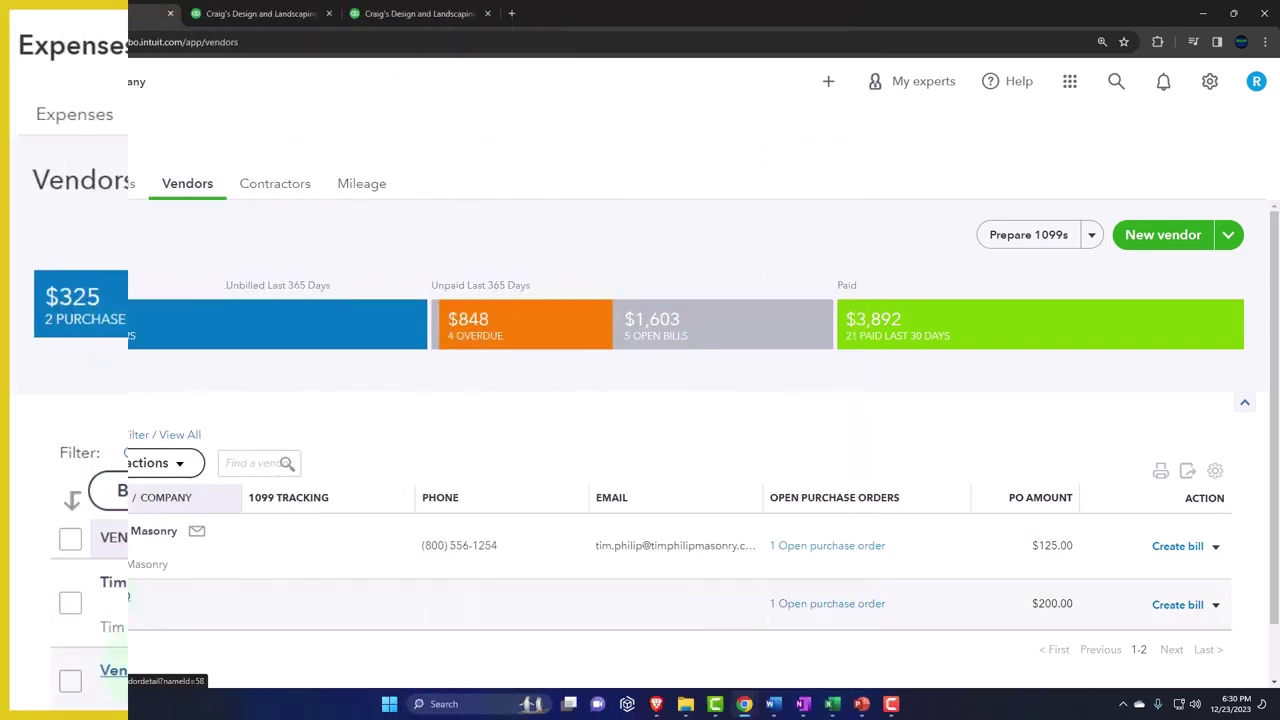
{"action": "left_click", "coordinate": [108, 606]}
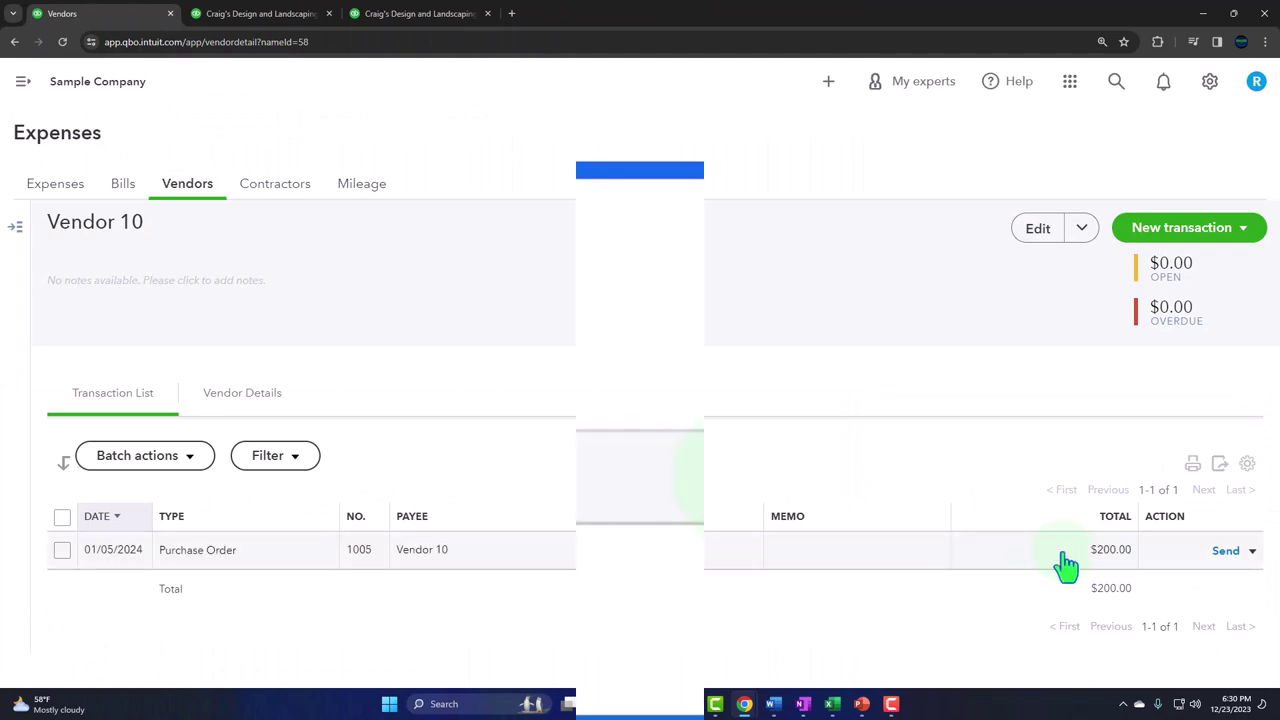
{"action": "left_click", "coordinate": [1251, 550]}
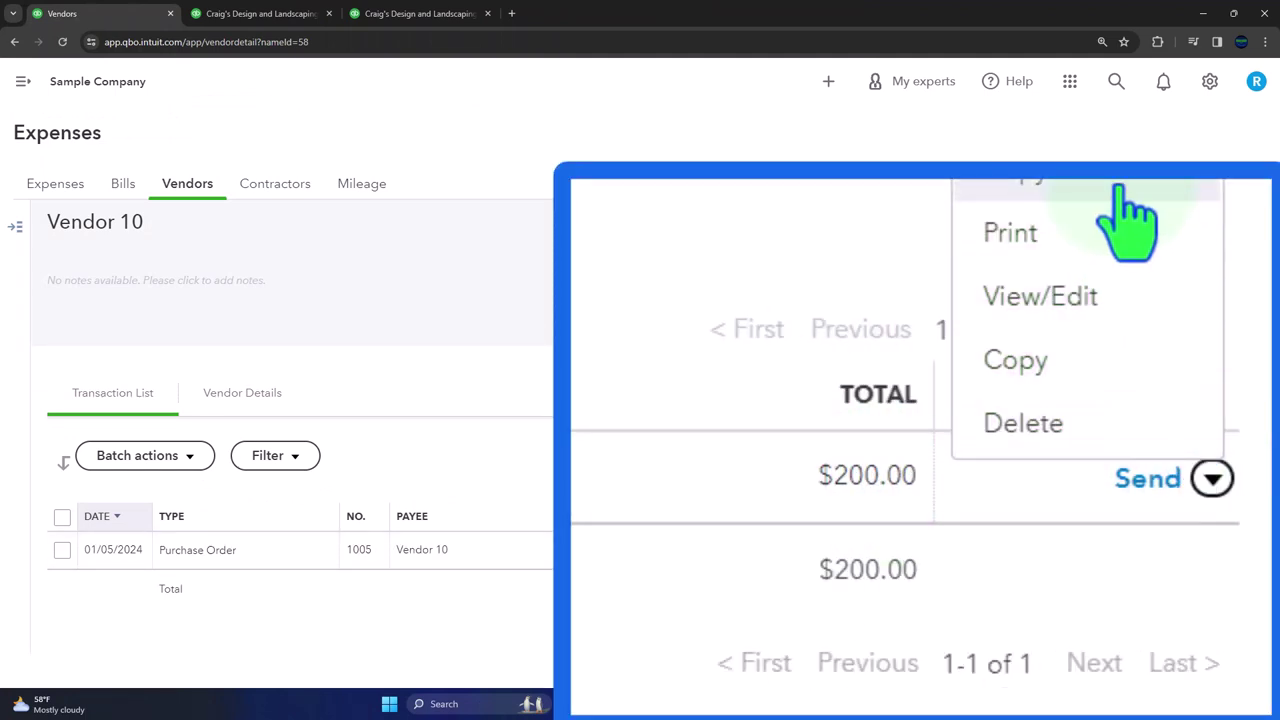
{"action": "left_click", "coordinate": [486, 655]}
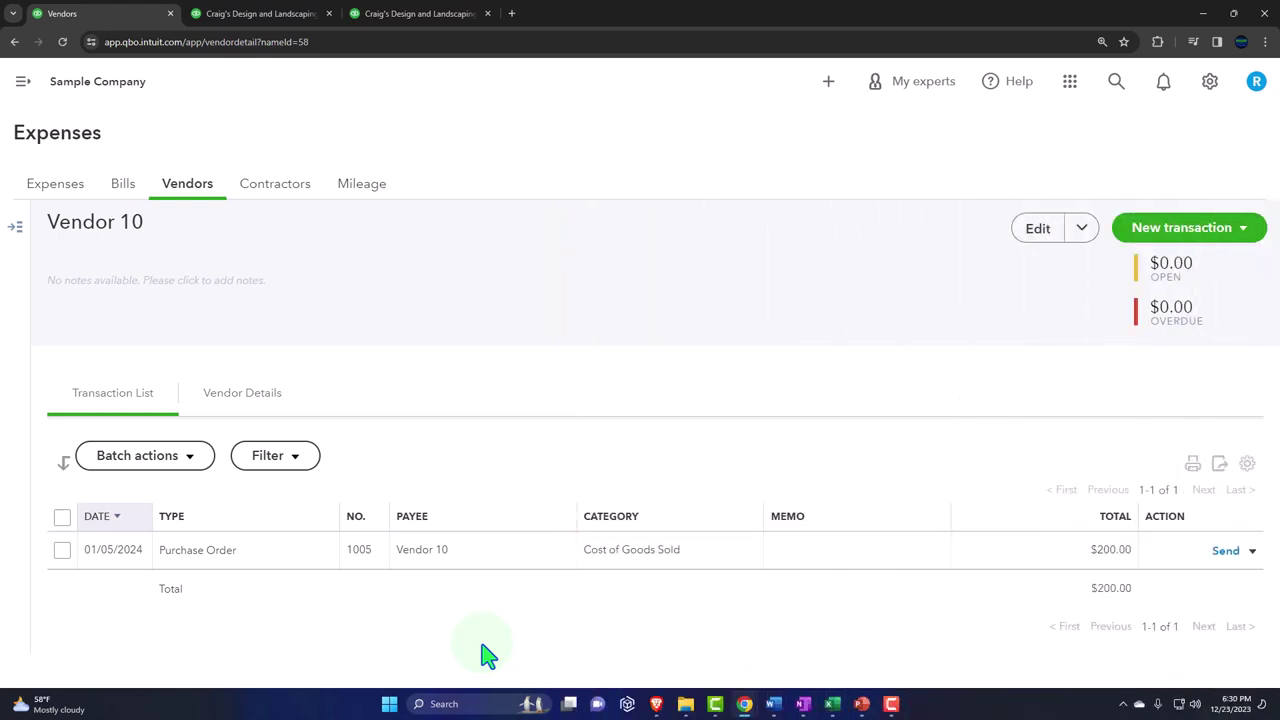
{"action": "left_click", "coordinate": [121, 198]}
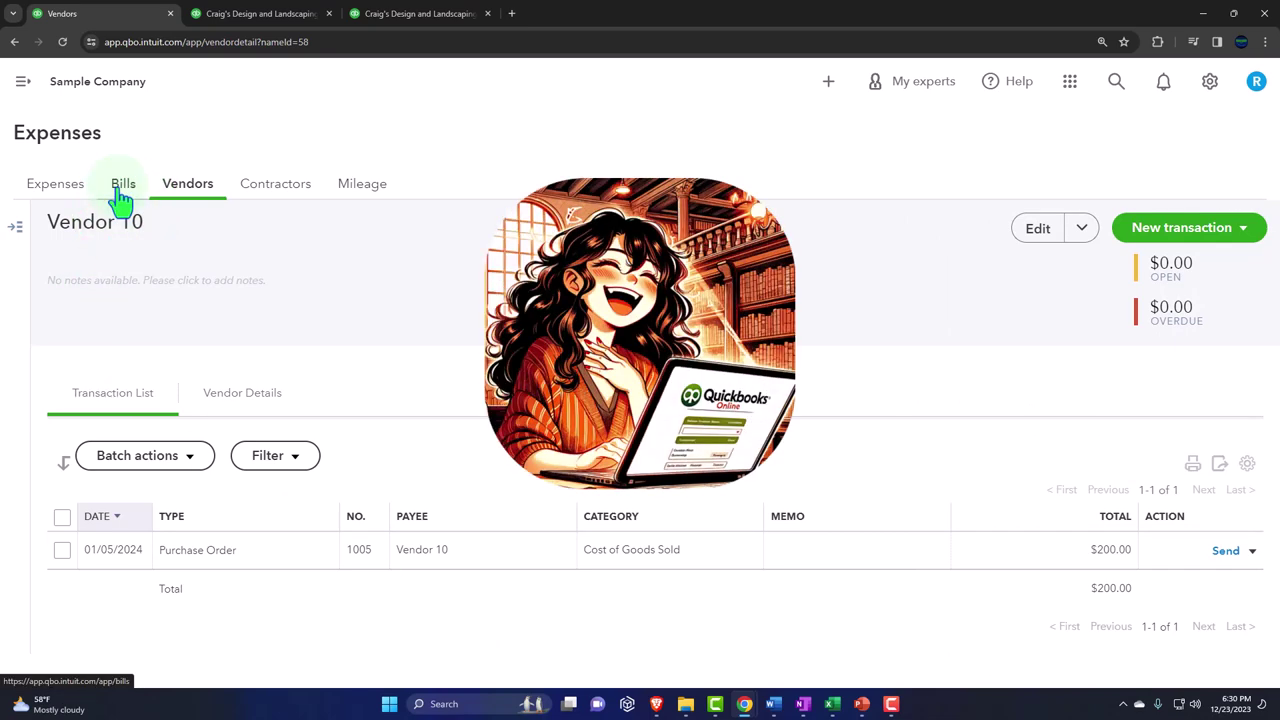
{"action": "left_click", "coordinate": [121, 198]}
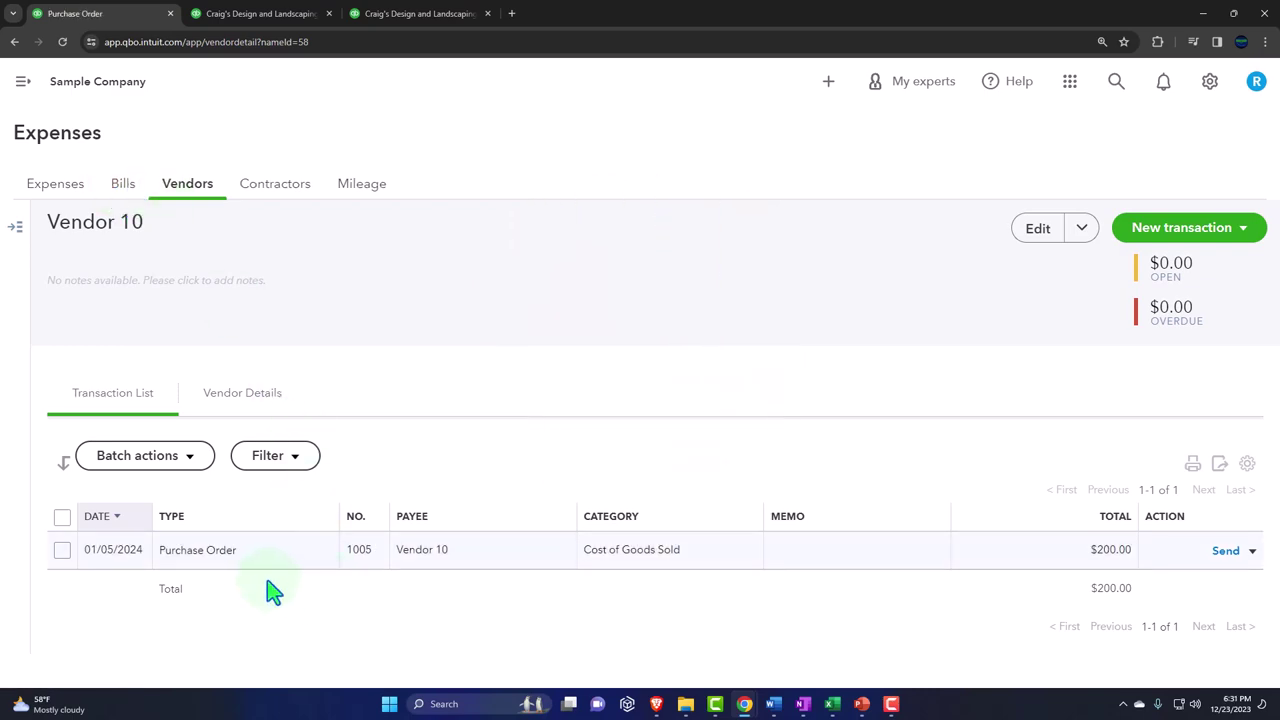
Open purchase order 1005 and collapse its empty Category details section
{"action": "left_click", "coordinate": [234, 557]}
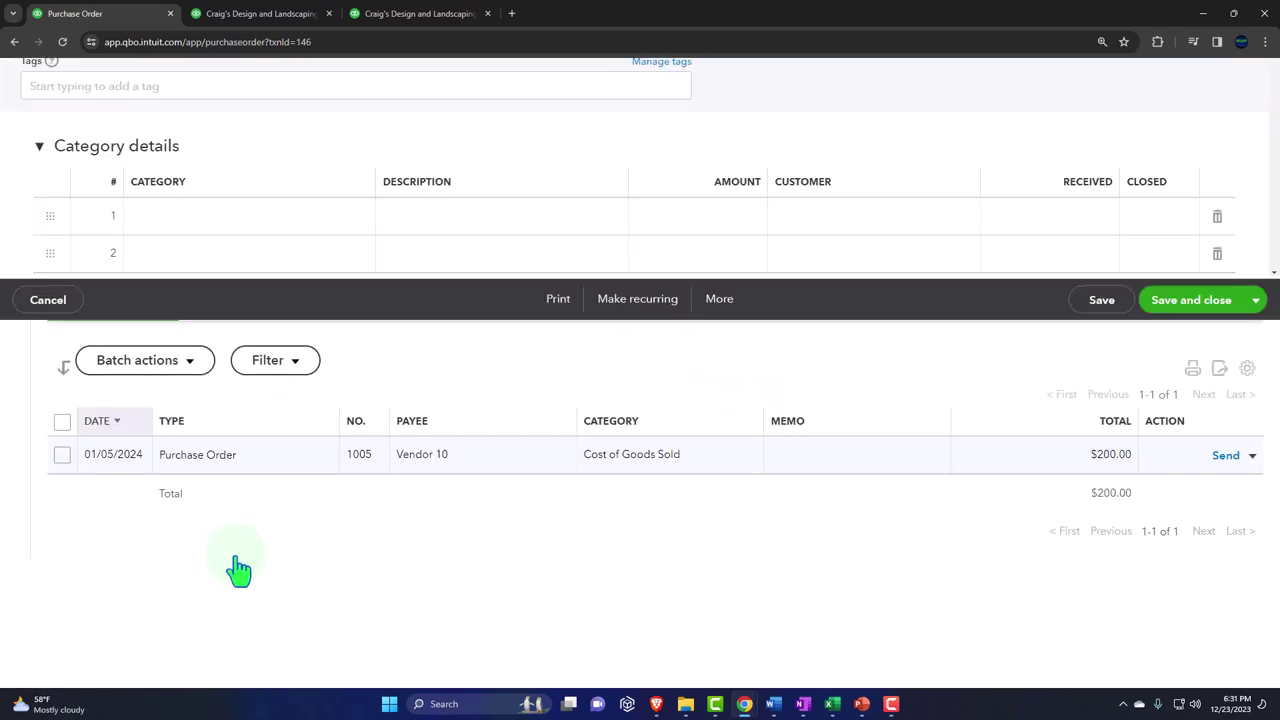
{"action": "scroll", "coordinate": [370, 516], "scroll_direction": "down", "scroll_amount": 2}
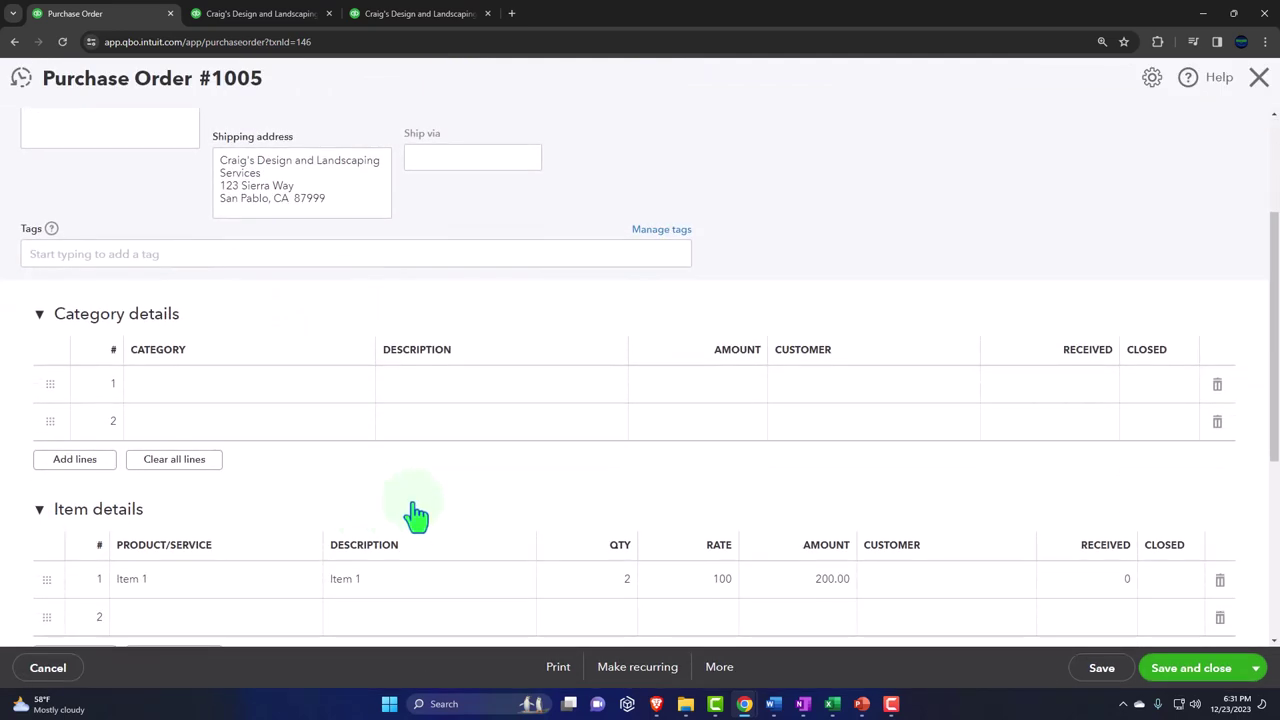
{"action": "scroll", "coordinate": [430, 472], "scroll_direction": "down", "scroll_amount": 1}
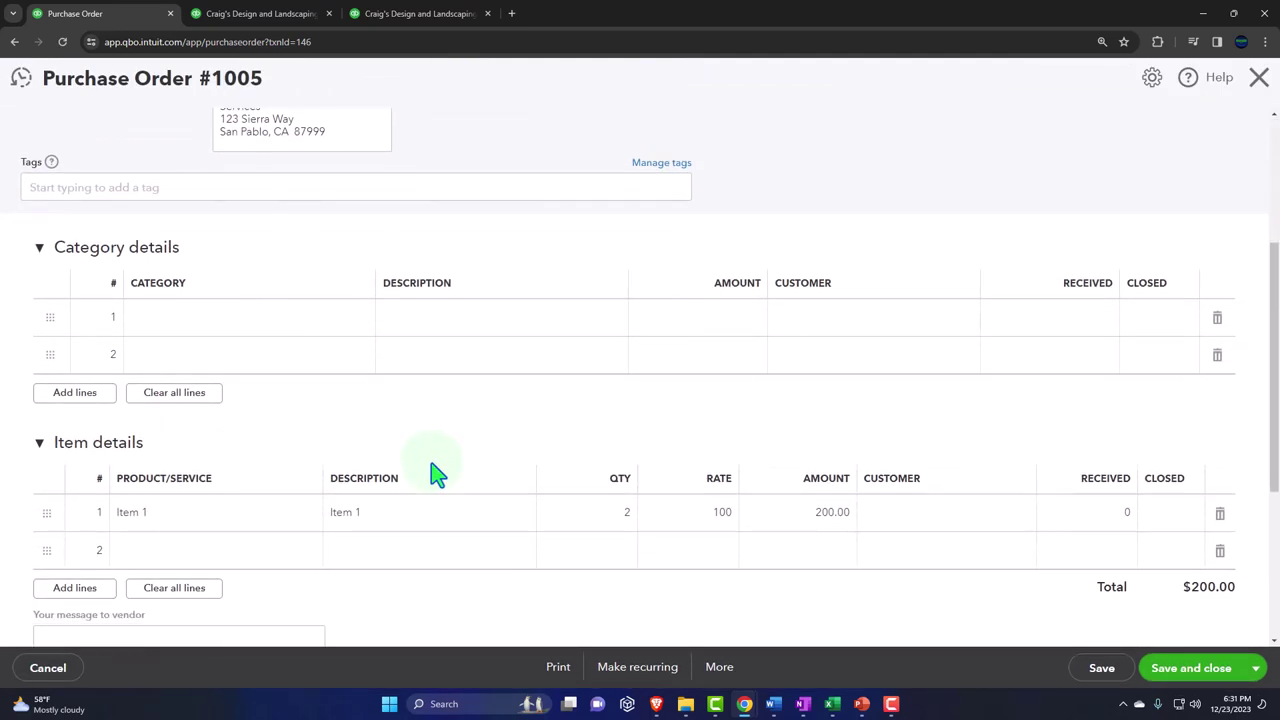
{"action": "left_click", "coordinate": [39, 250]}
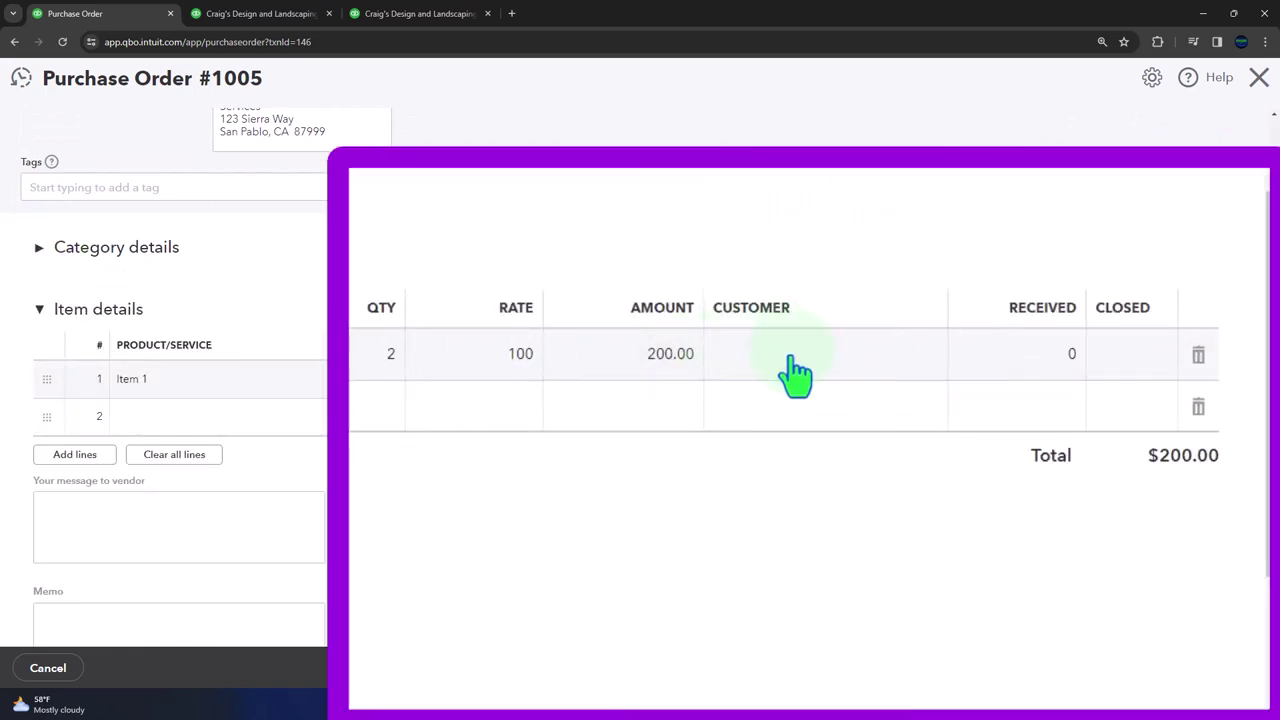
Begin editing the Item 1 line's Customer cell, leaving it unchanged for now
{"action": "left_click", "coordinate": [795, 375]}
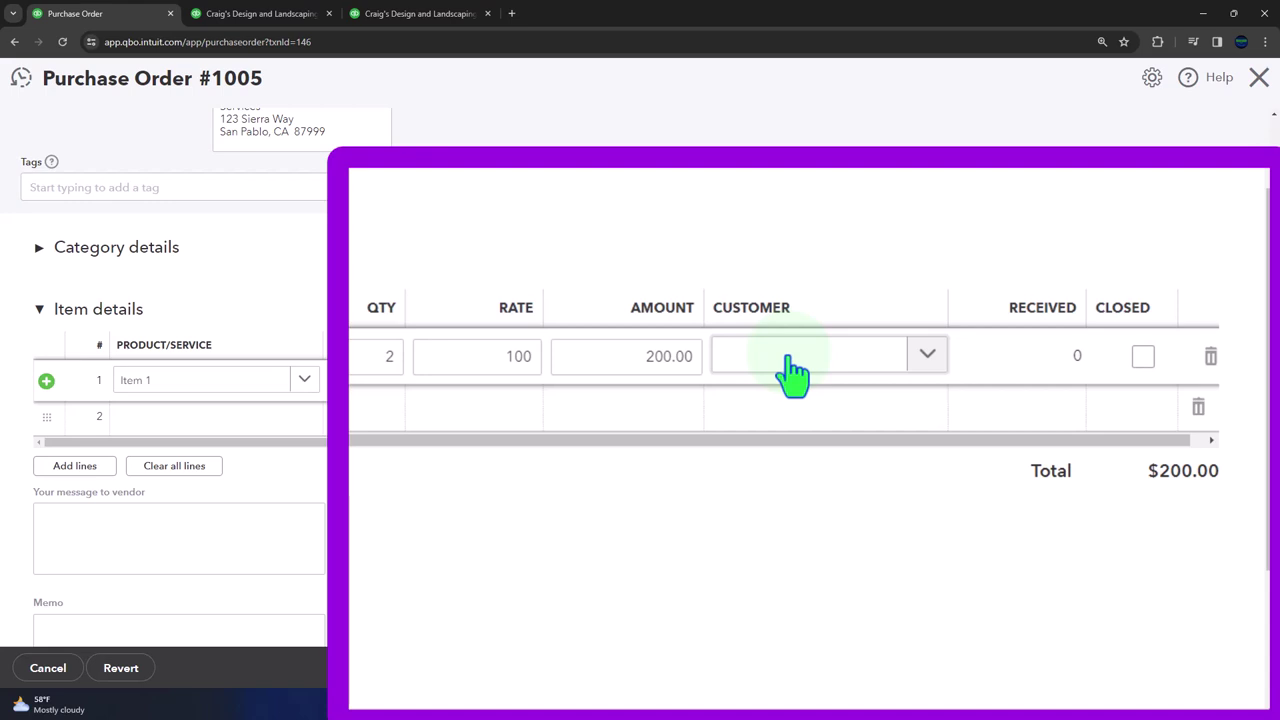
{"action": "left_click", "coordinate": [793, 372]}
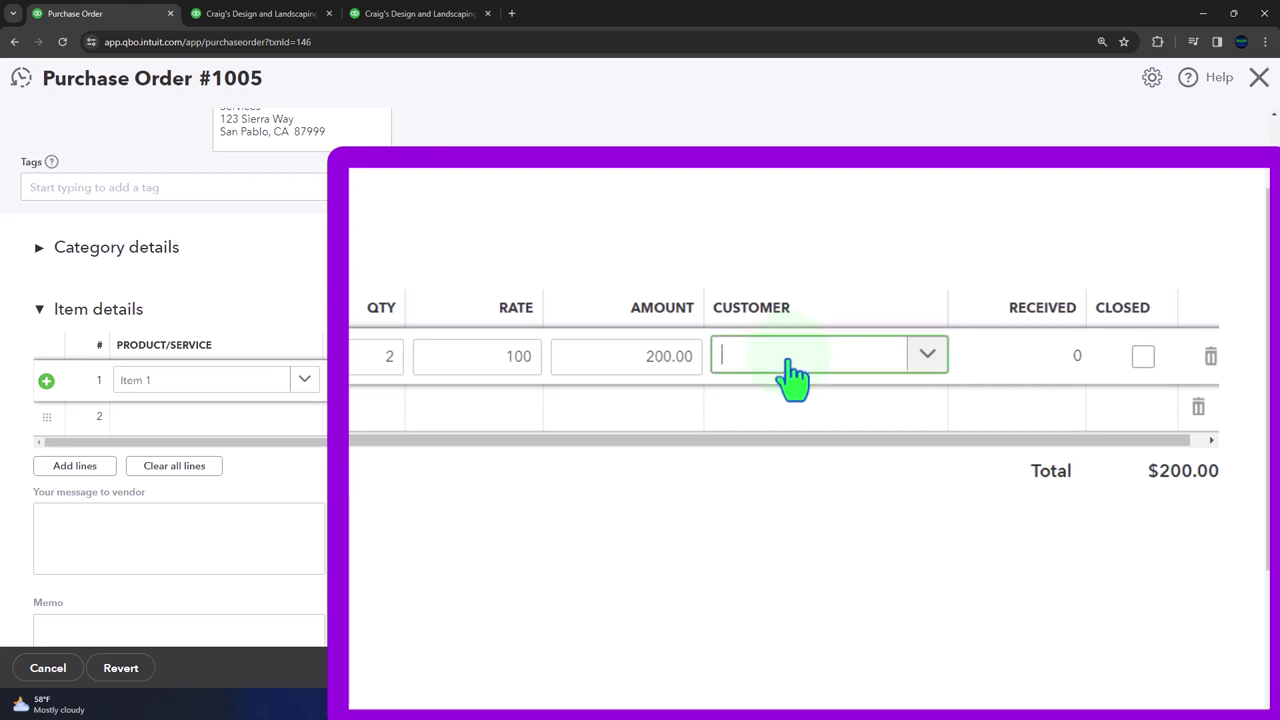
{"action": "left_click", "coordinate": [766, 523]}
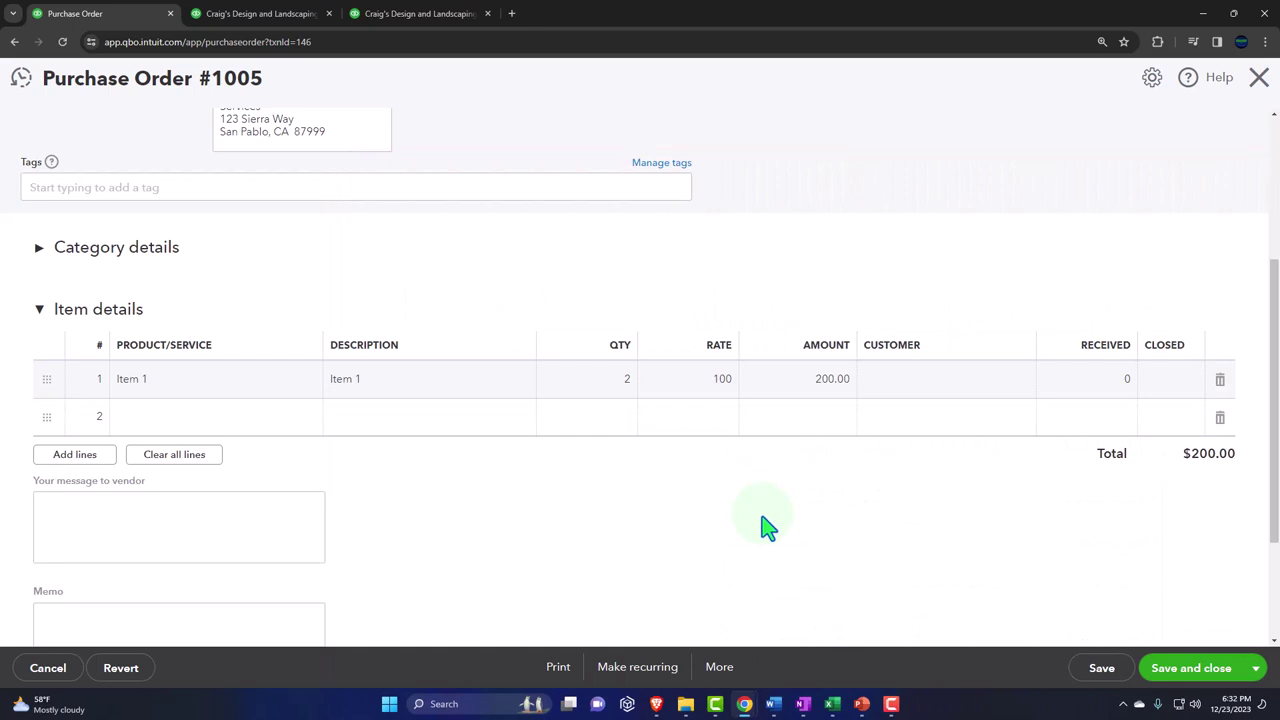
{"action": "scroll", "coordinate": [766, 523], "scroll_direction": "up", "scroll_amount": 3}
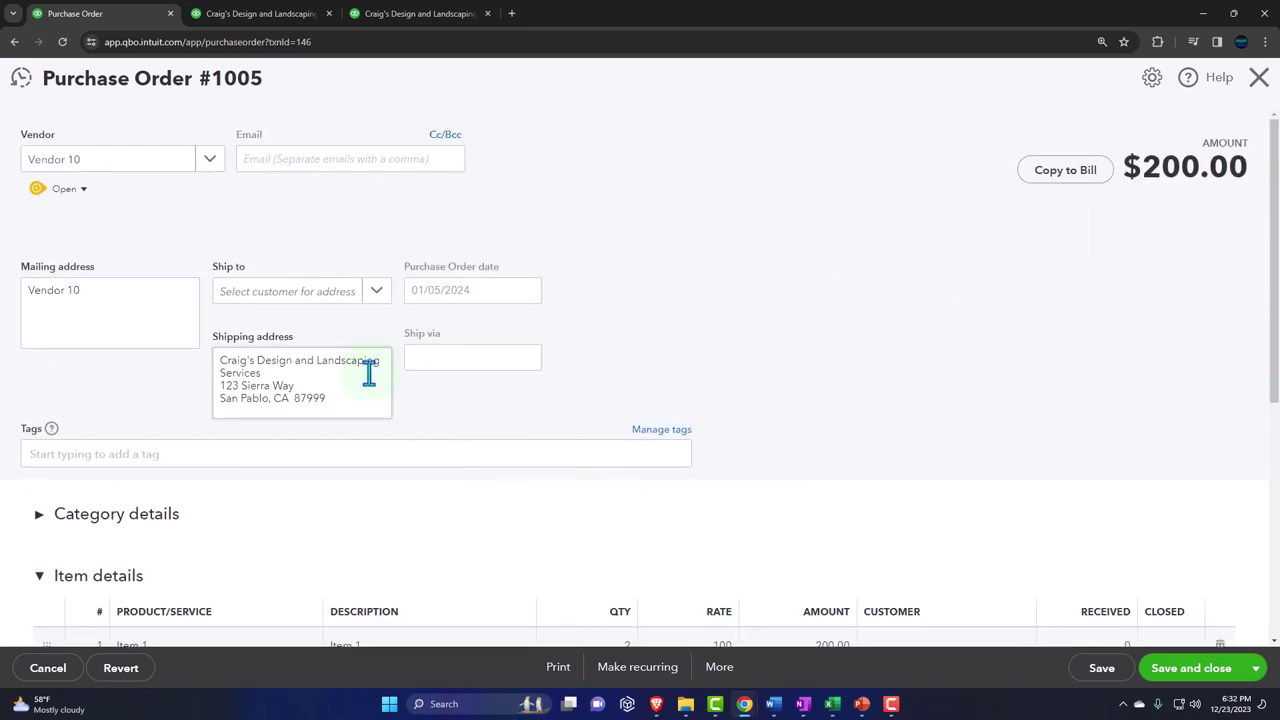
{"action": "left_click", "coordinate": [171, 220]}
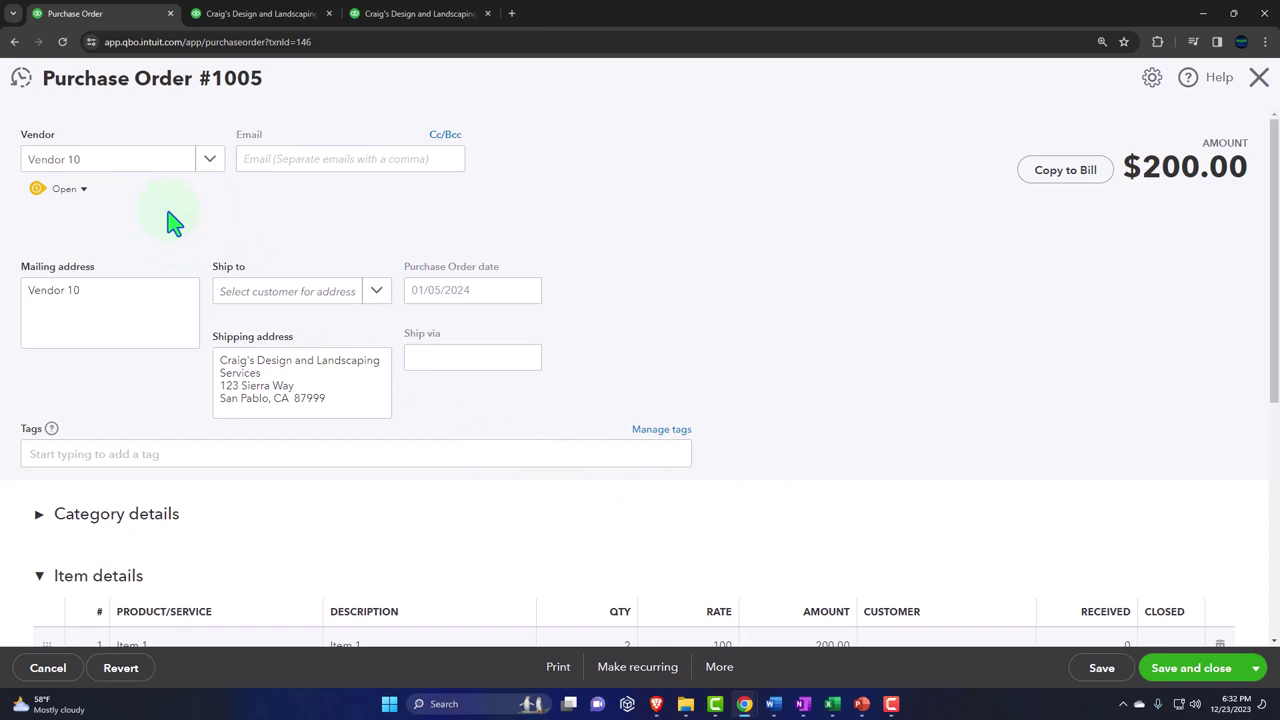
{"action": "scroll", "coordinate": [171, 220], "scroll_direction": "down", "scroll_amount": 2}
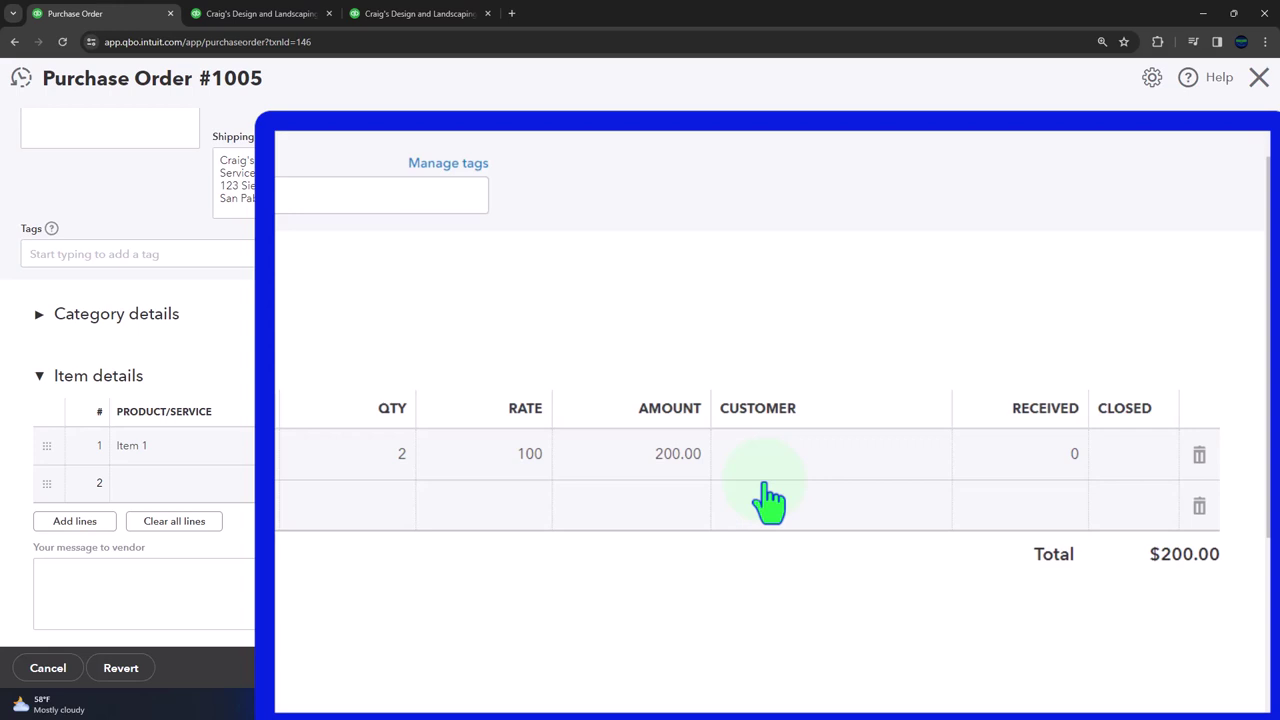
Create new customer 'Customer 1' on PO 1005's Item 1 line, then save and close
{"action": "left_click", "coordinate": [760, 457]}
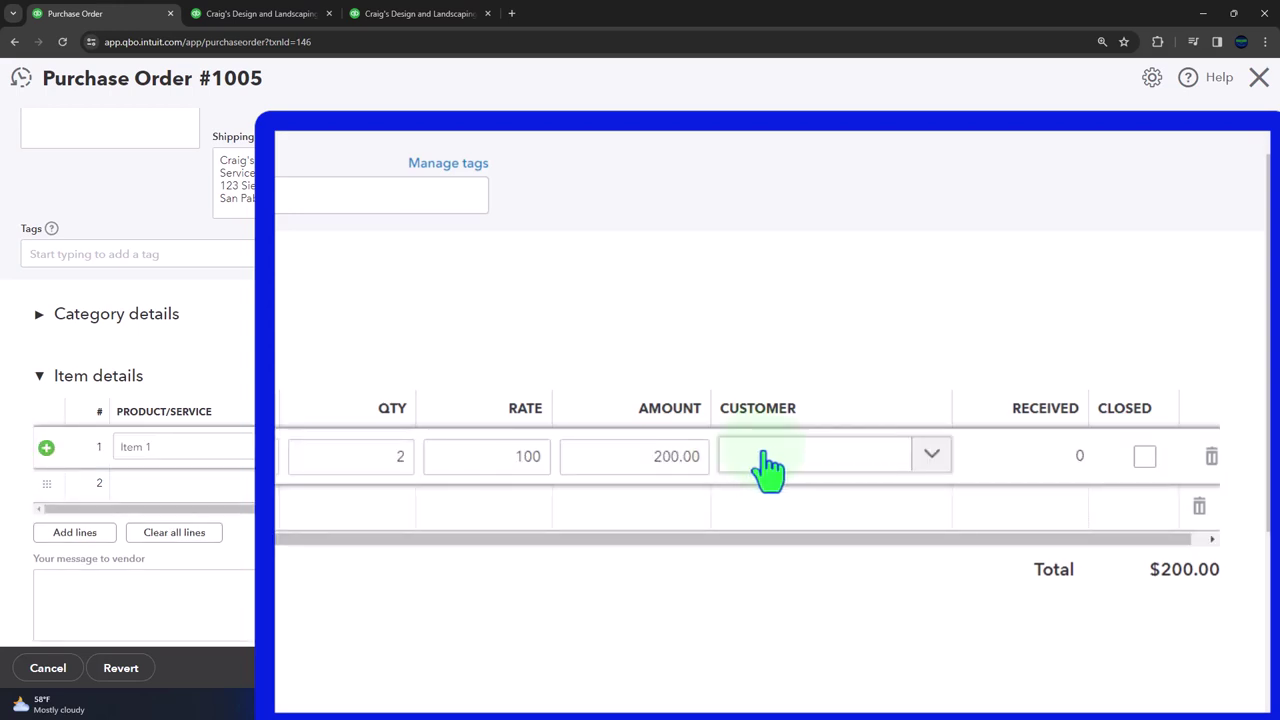
{"action": "type", "text": "Customer 1"}
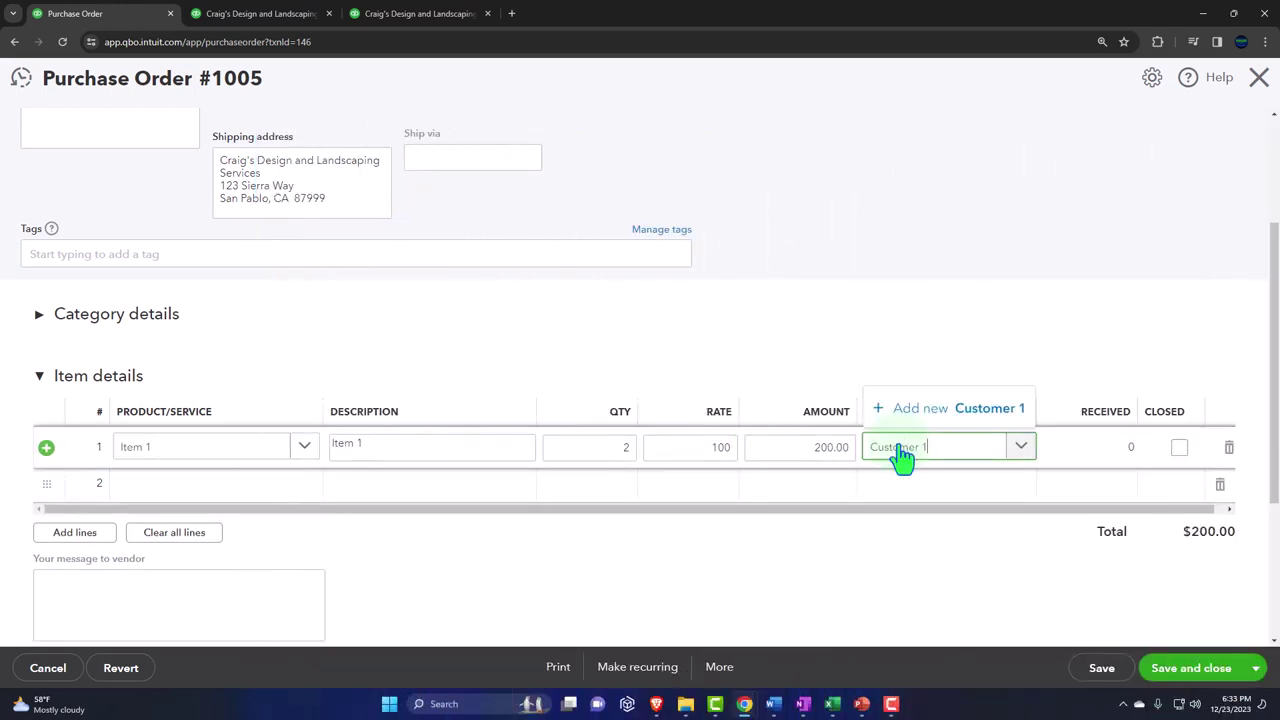
{"action": "key", "text": "Return"}
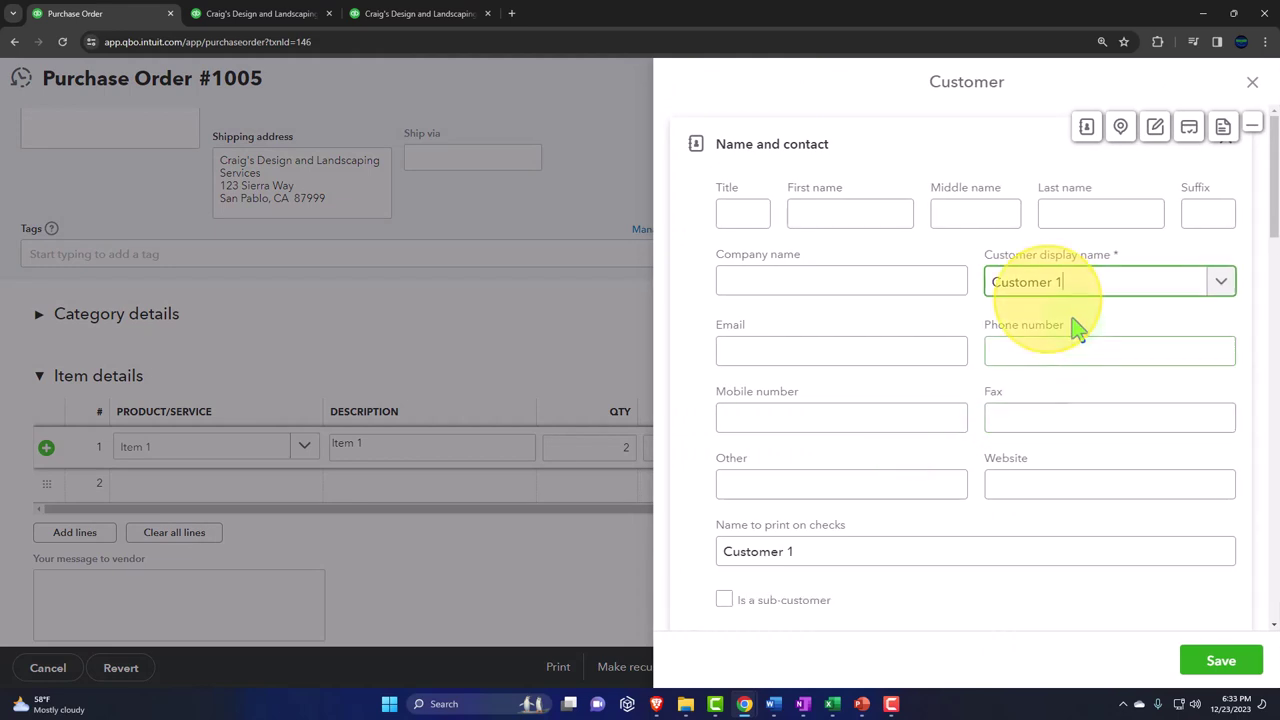
{"action": "left_click", "coordinate": [1236, 674]}
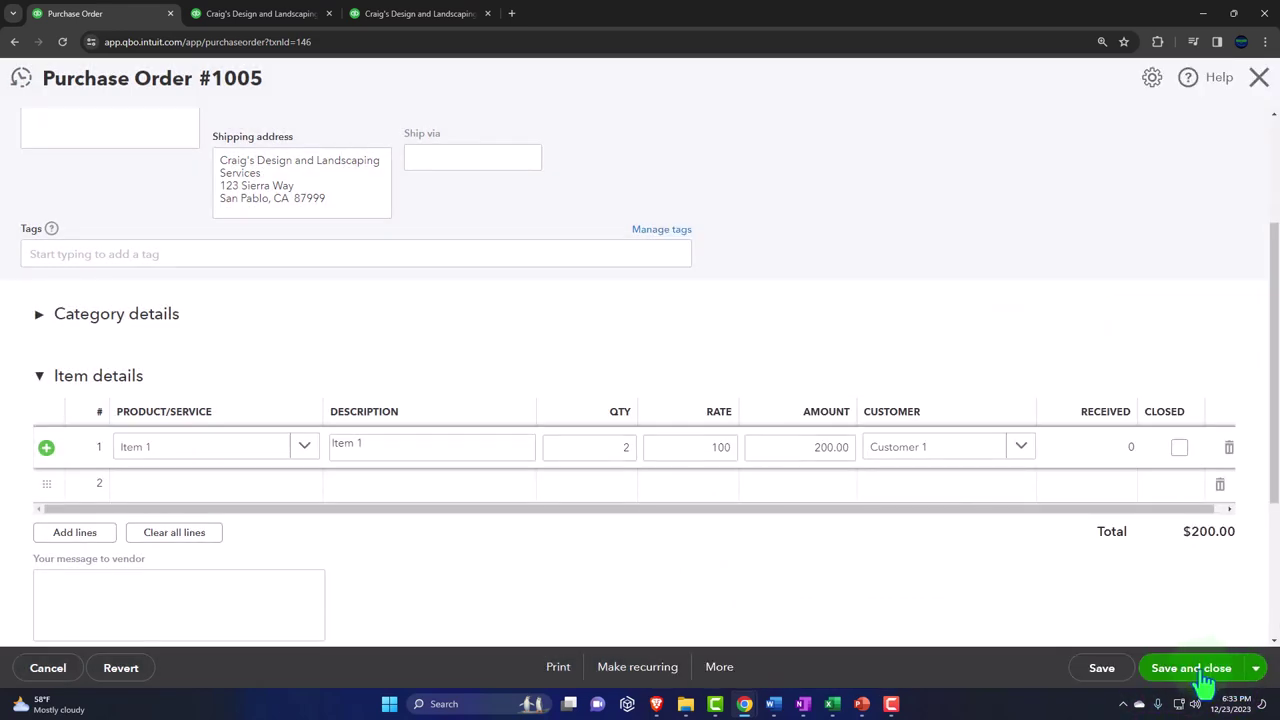
{"action": "left_click", "coordinate": [1205, 679]}
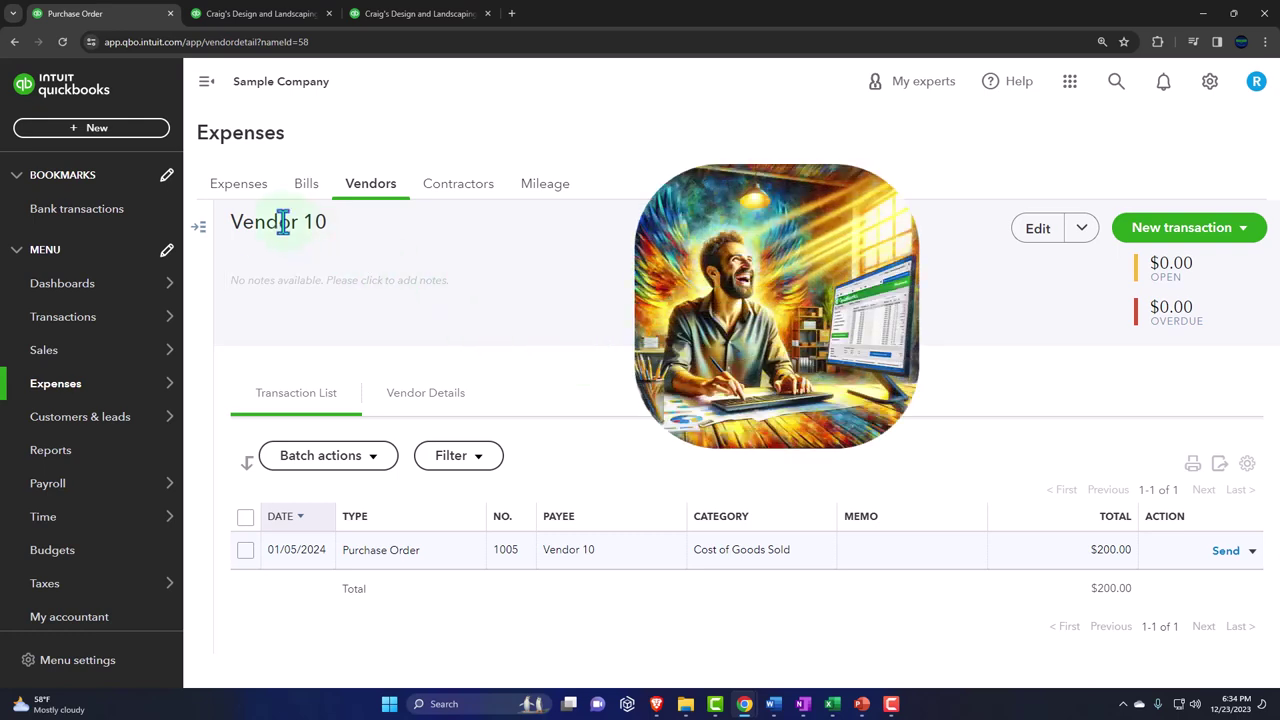
From the Expenses transactions list, copy purchase order 1005 to a bill
{"action": "left_click", "coordinate": [242, 192]}
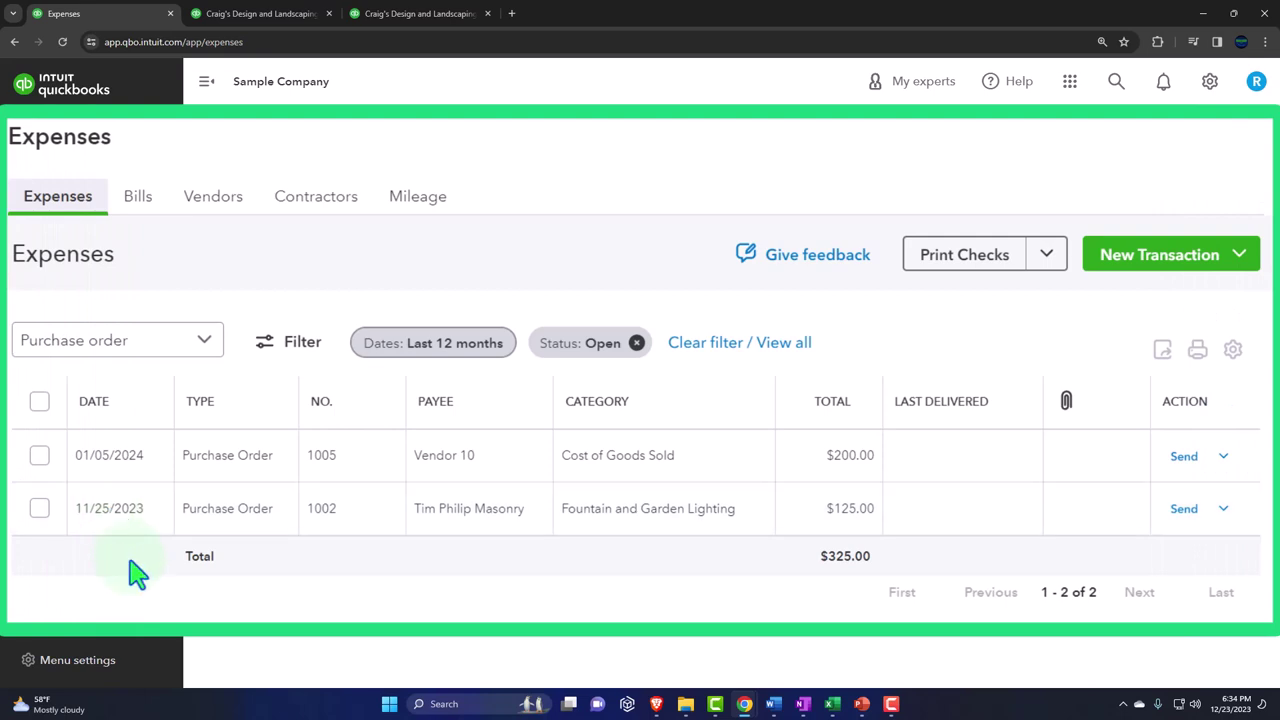
{"action": "left_click", "coordinate": [1222, 462]}
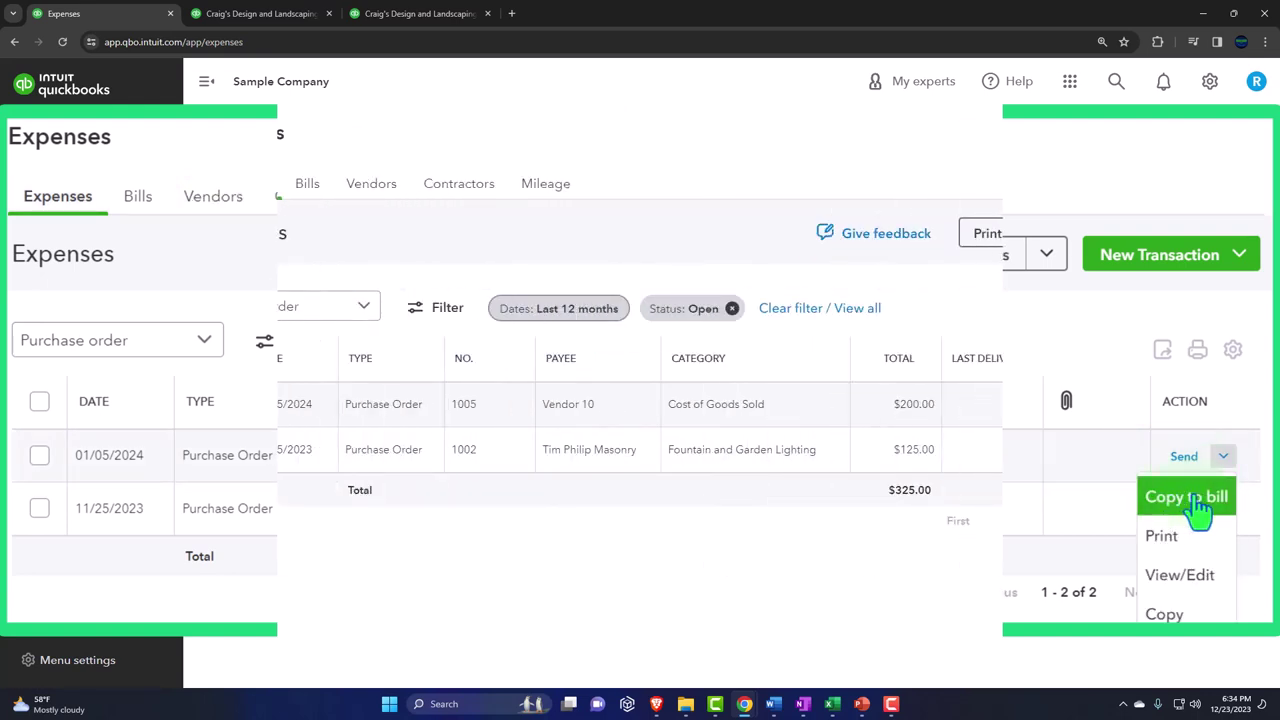
{"action": "left_click", "coordinate": [1197, 500]}
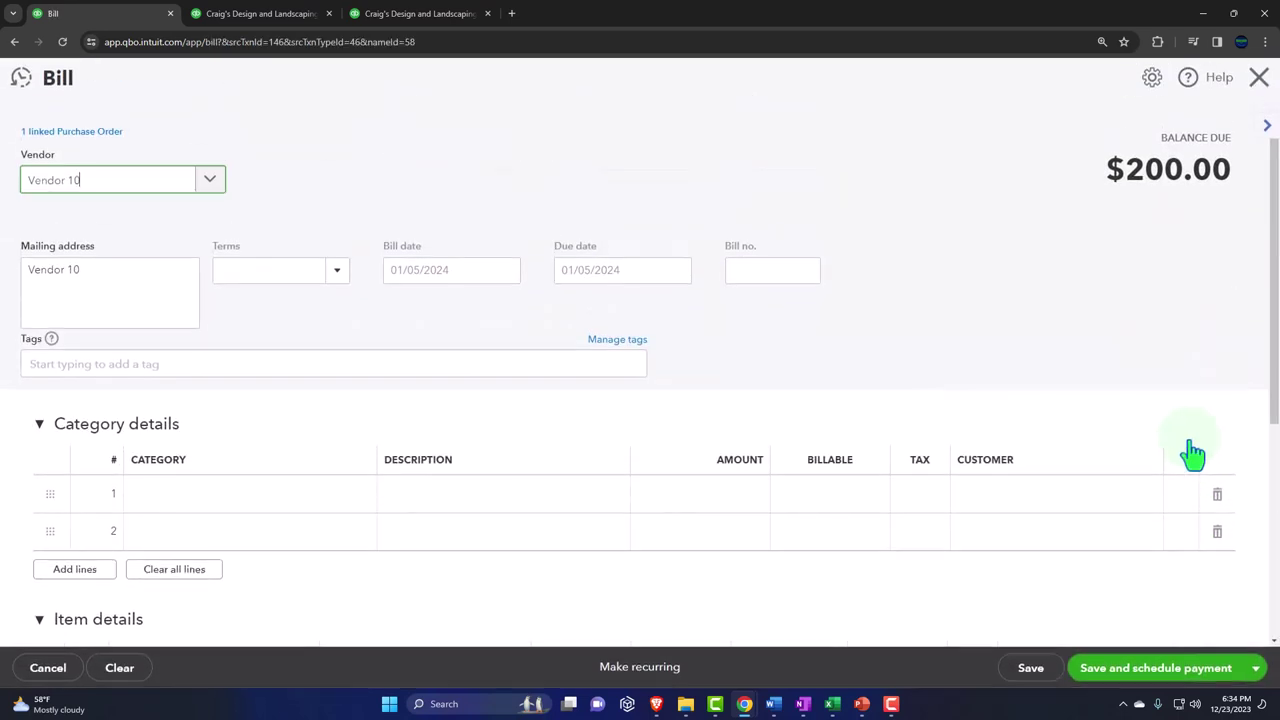
Review the PO-based Vendor 10 bill, dismiss the payment promo, and collapse Category details
{"action": "left_click", "coordinate": [73, 188]}
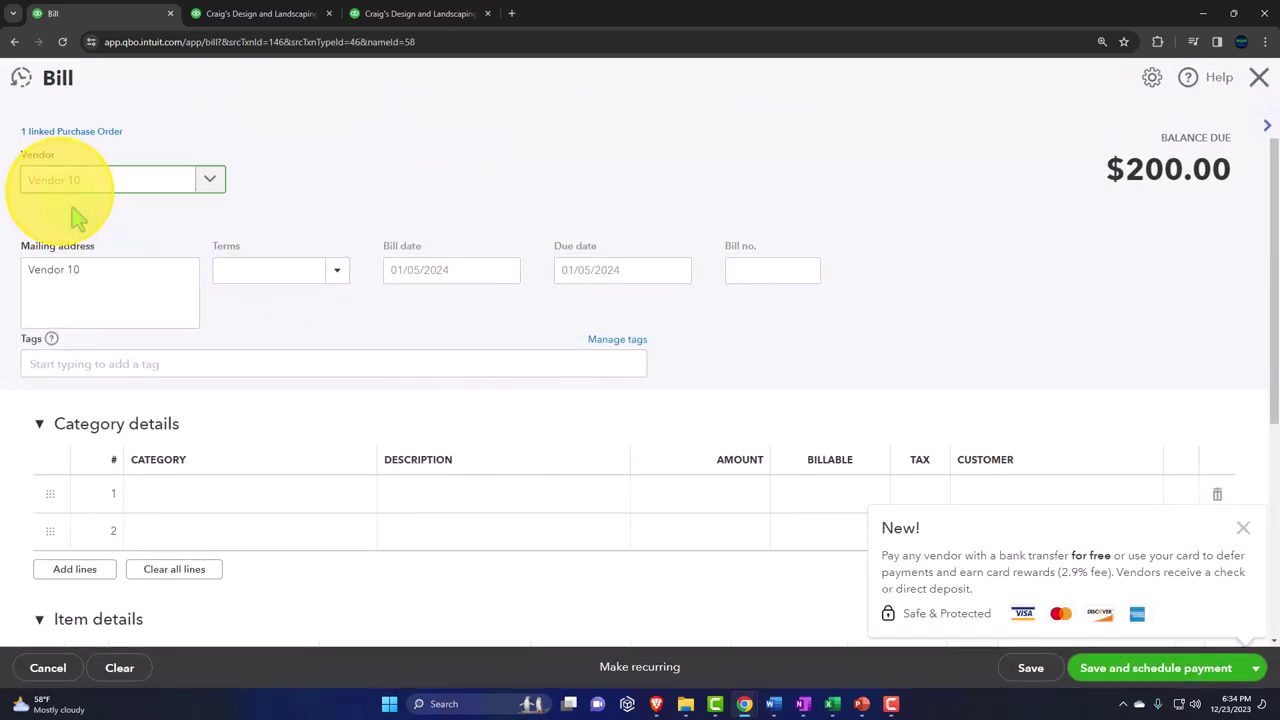
{"action": "key", "text": "Tab"}
{"action": "left_click", "coordinate": [1243, 528]}
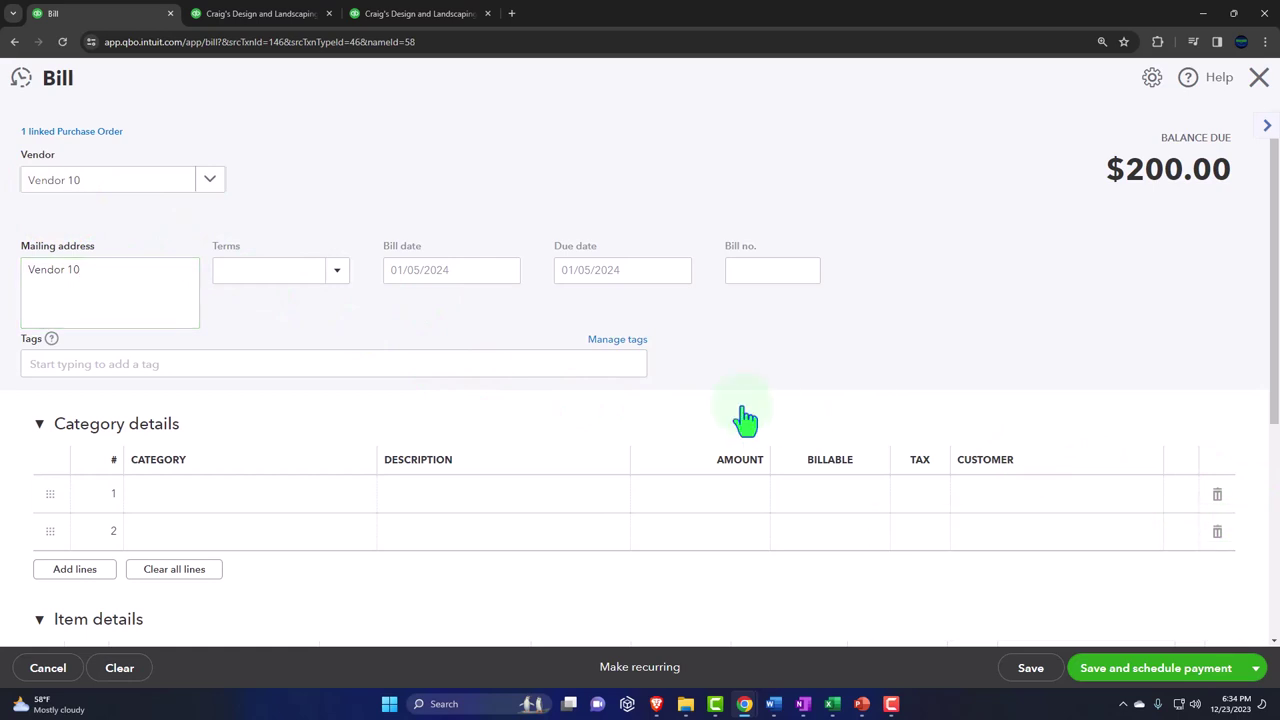
{"action": "scroll", "coordinate": [743, 420], "scroll_direction": "down", "scroll_amount": 3}
{"action": "scroll", "coordinate": [743, 421], "scroll_direction": "up", "scroll_amount": 3}
{"action": "scroll", "coordinate": [566, 477], "scroll_direction": "down", "scroll_amount": 3}
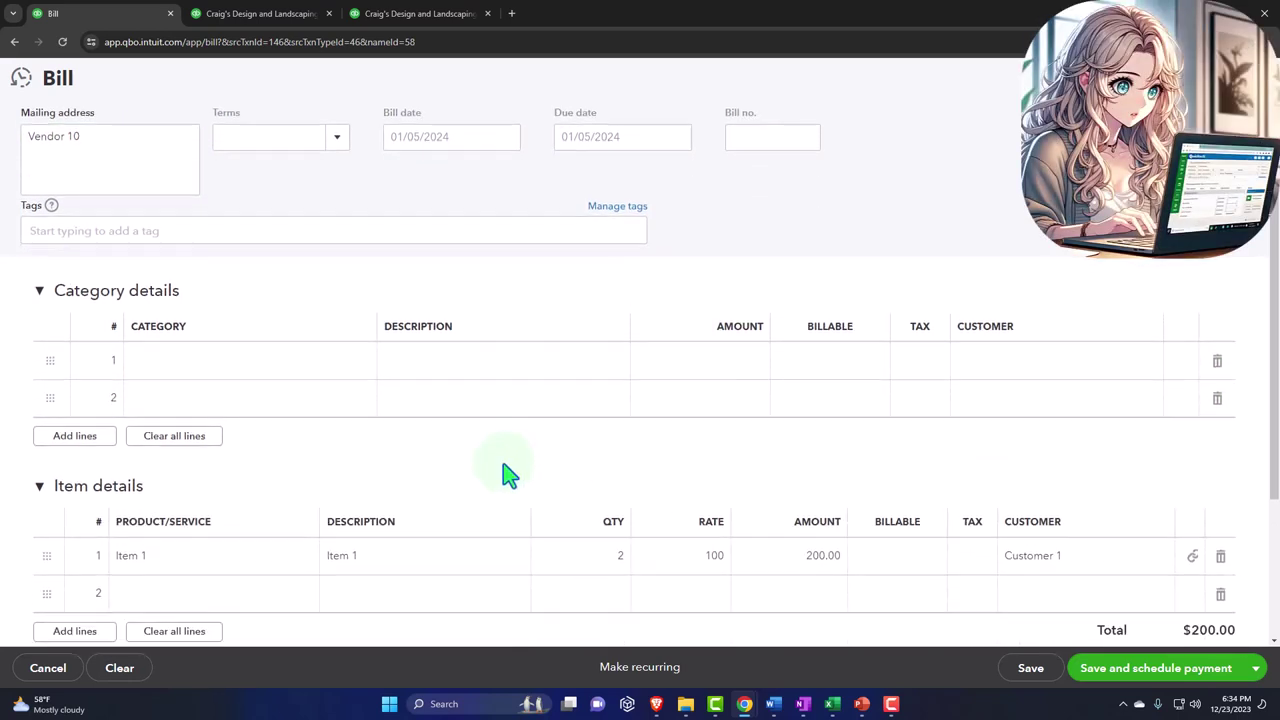
{"action": "left_click", "coordinate": [40, 292]}
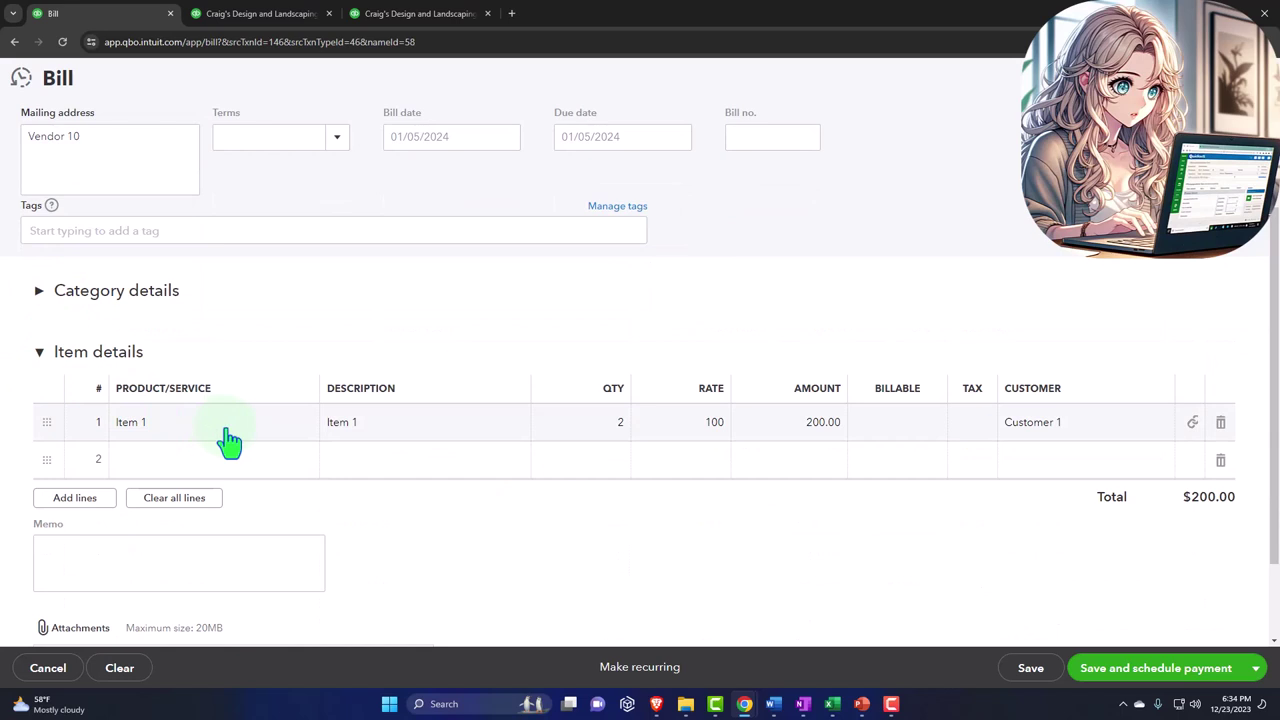
{"action": "scroll", "coordinate": [229, 440], "scroll_direction": "up", "scroll_amount": 3}
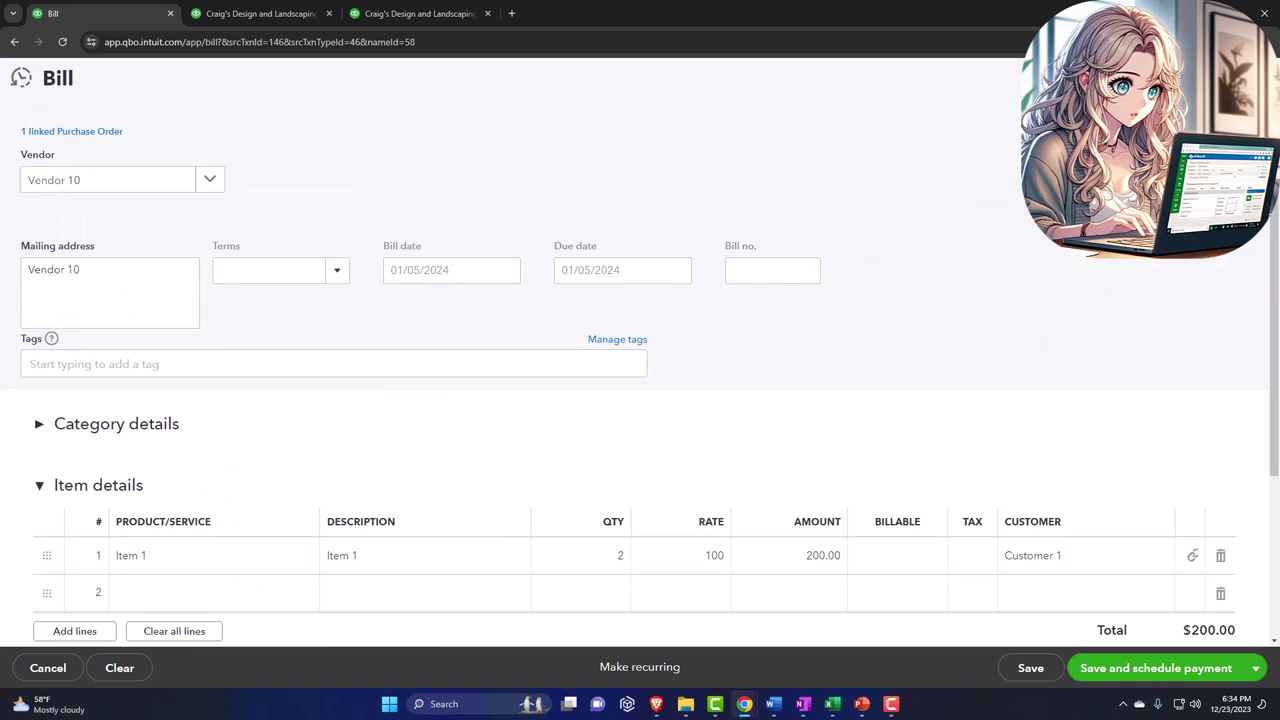
Discard the bill without saving and start a new blank bill
{"action": "left_click", "coordinate": [1259, 80]}
{"action": "left_click", "coordinate": [738, 398]}
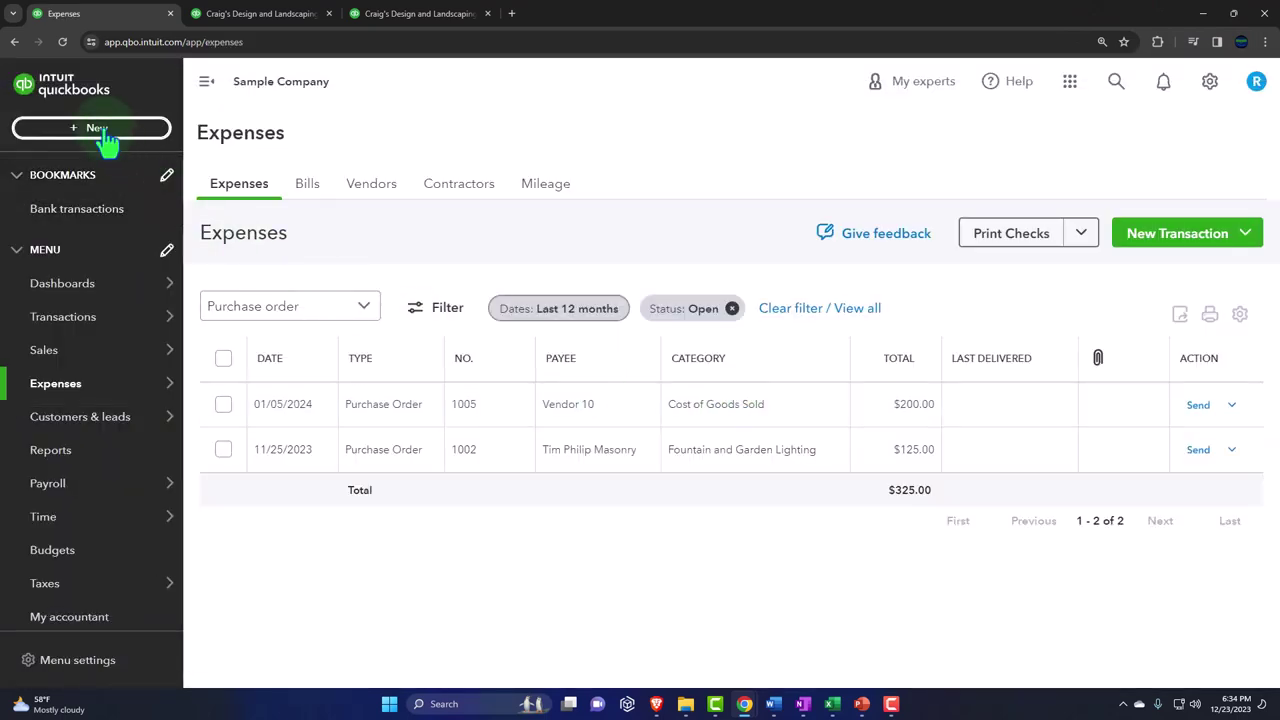
{"action": "left_click", "coordinate": [105, 138]}
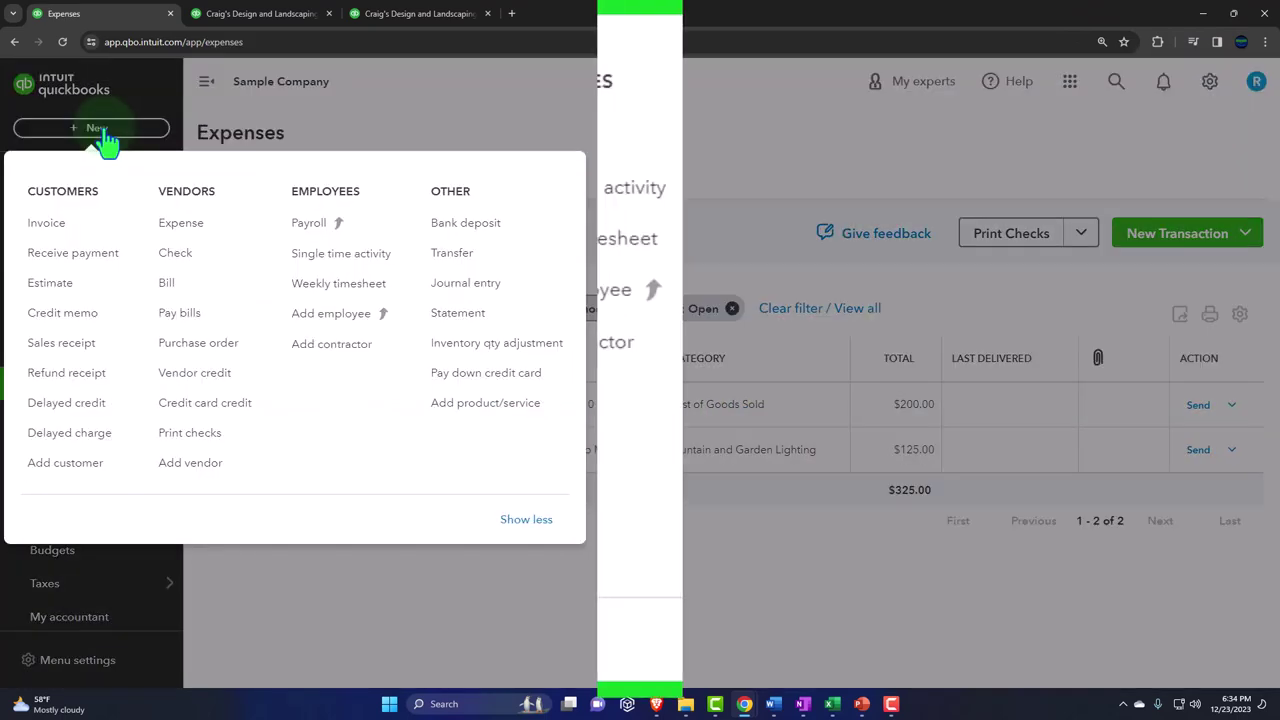
{"action": "left_click", "coordinate": [178, 280]}
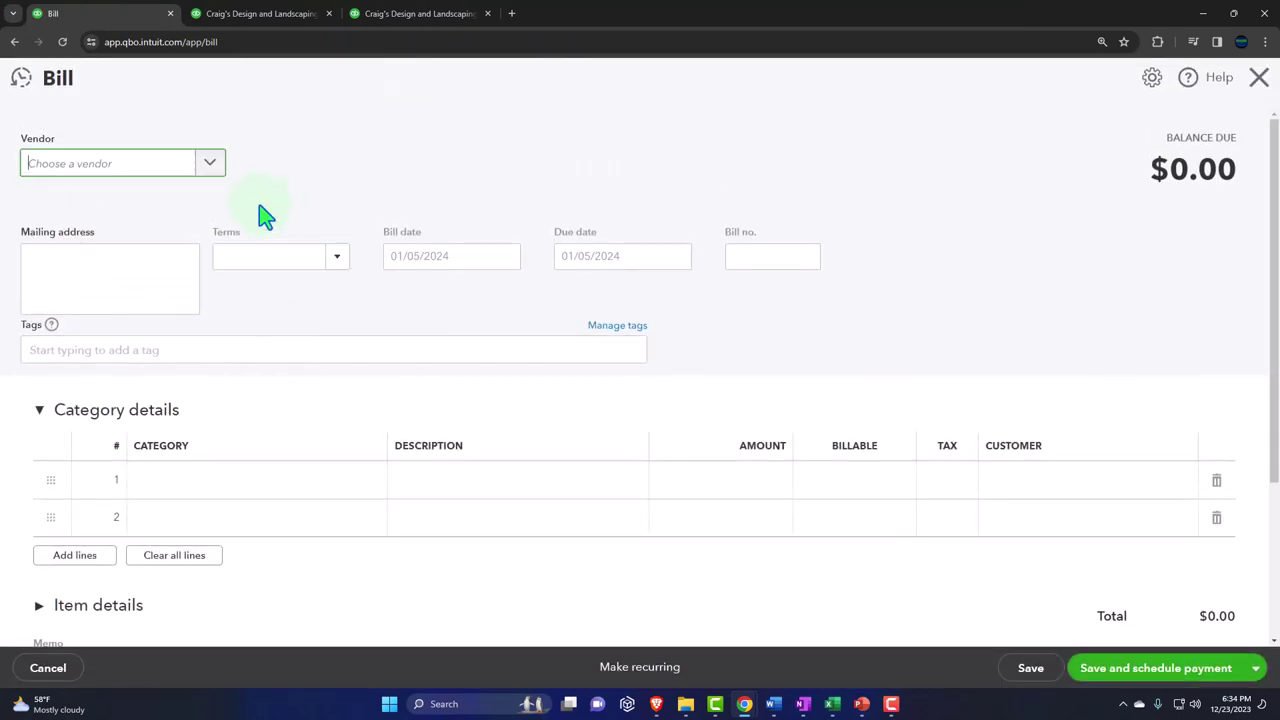
Choose Vendor 10 as the bill's vendor and add Purchase Order #1005 to it
{"action": "type", "text": "ven"}
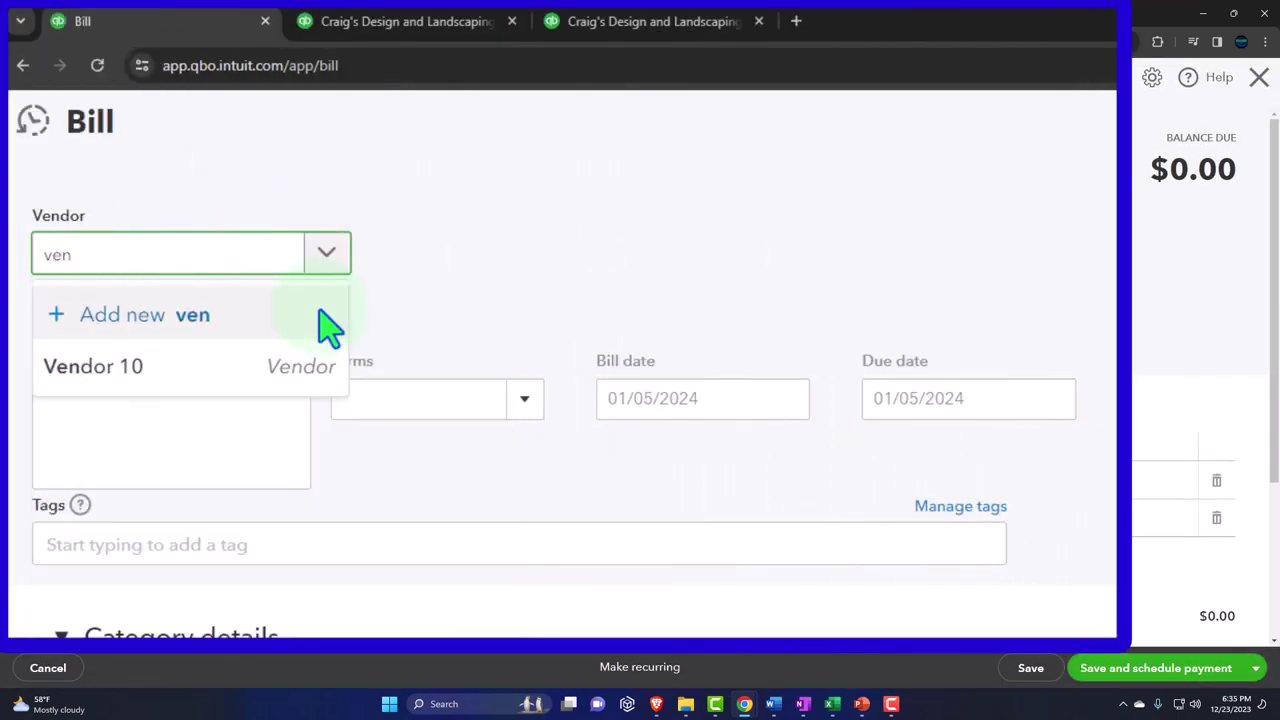
{"action": "key", "text": "Down"}
{"action": "key", "text": "Return"}
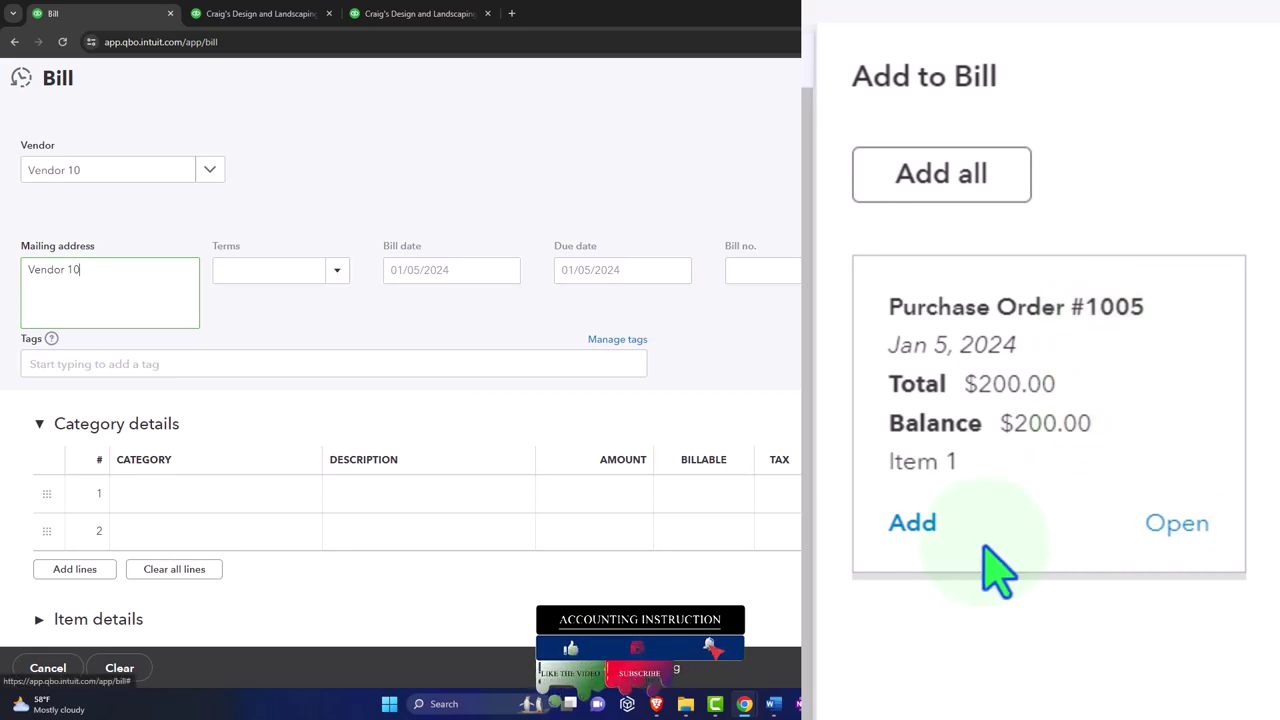
{"action": "left_click", "coordinate": [912, 528]}
Advance the bill date to 01/07/2024, making it due 01/09/2024, and collapse Category details
{"action": "left_click", "coordinate": [1046, 127]}
{"action": "left_click", "coordinate": [150, 185]}
{"action": "key", "text": "Tab"}
{"action": "key", "text": "Tab"}
{"action": "key", "text": "Tab"}
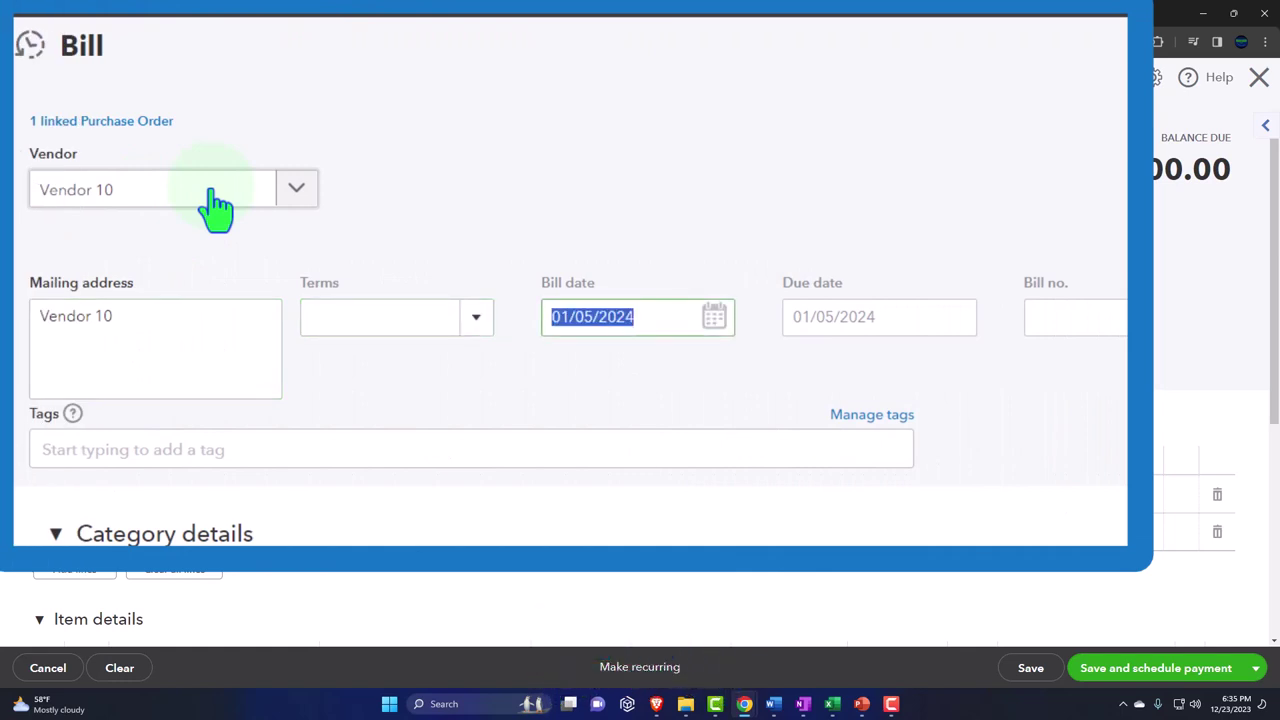
{"action": "key", "text": "plus"}
{"action": "key", "text": "Tab"}
{"action": "key", "text": "Tab"}
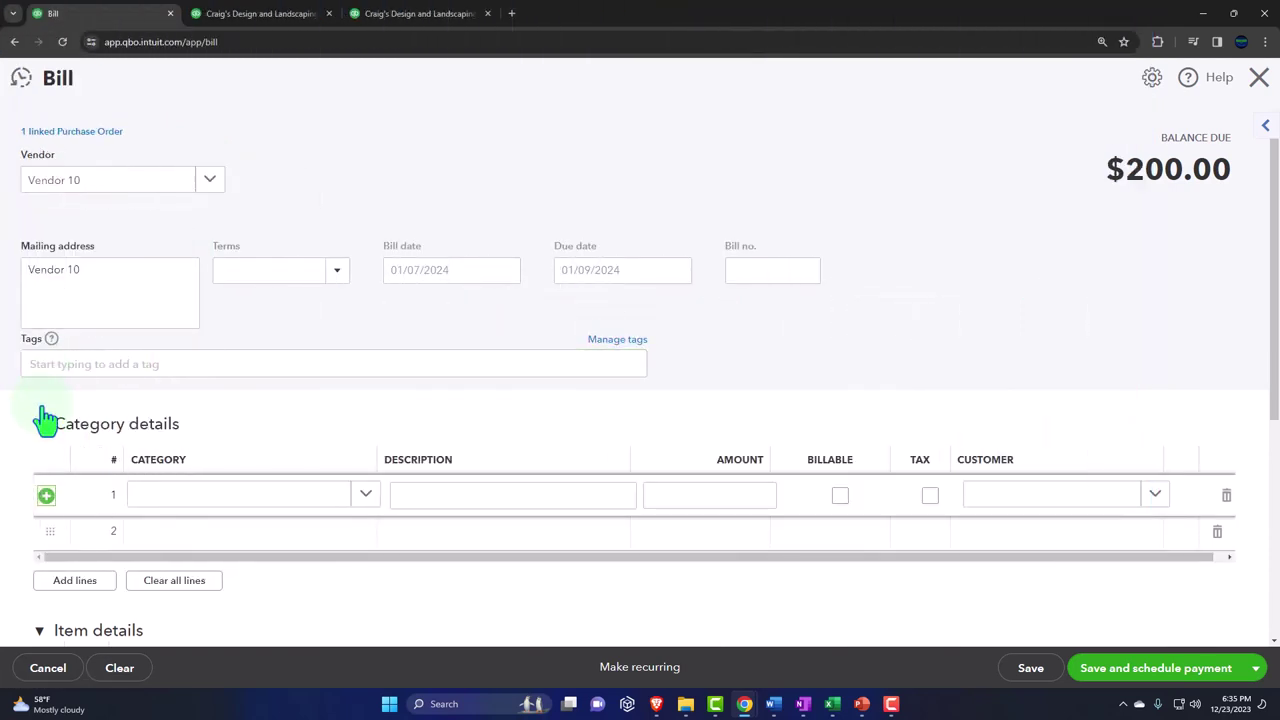
{"action": "left_click", "coordinate": [40, 422]}
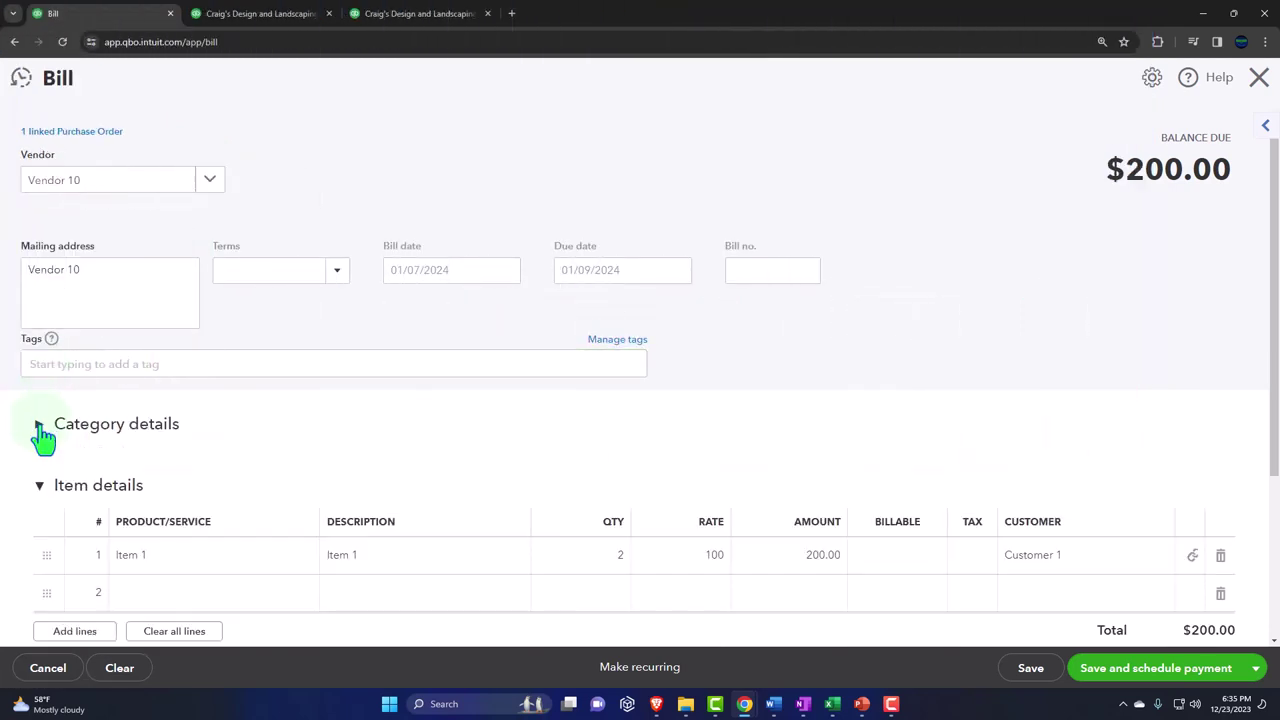
{"action": "scroll", "coordinate": [40, 435], "scroll_direction": "down", "scroll_amount": 2}
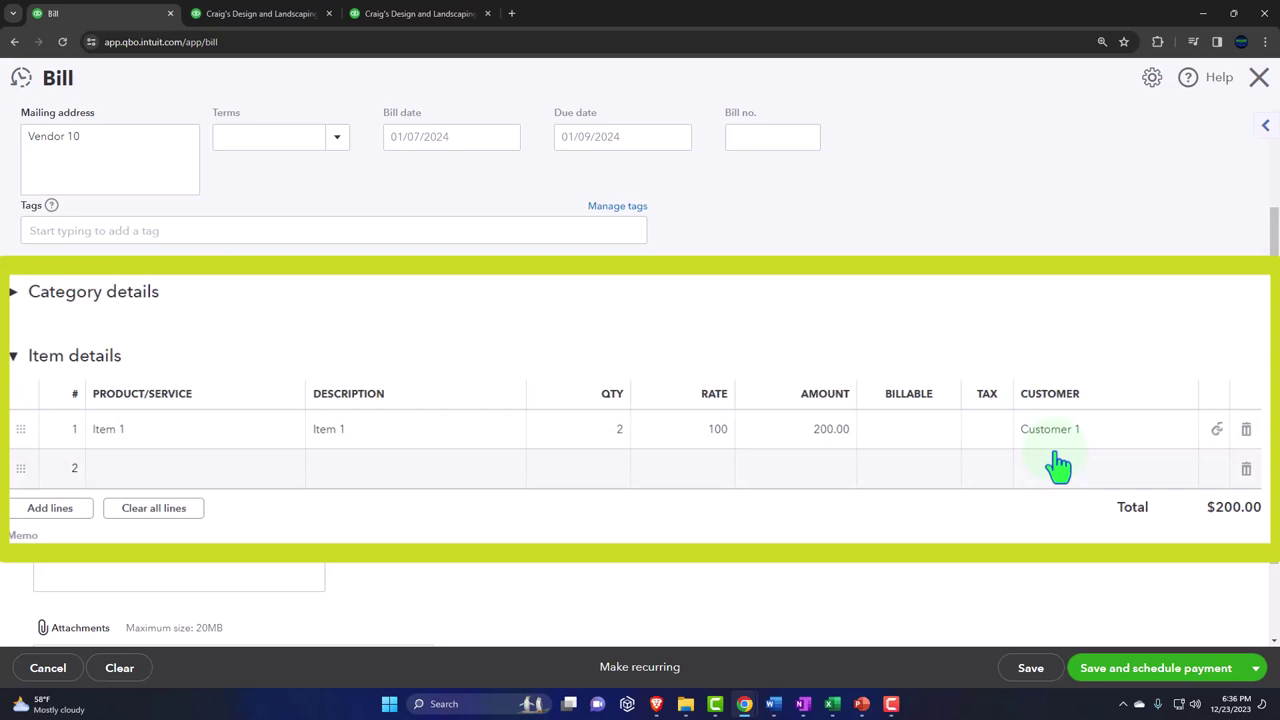
Make the Item 1 line billable and taxable, then save and close Vendor 10's $200.00 bill
{"action": "left_click", "coordinate": [932, 438]}
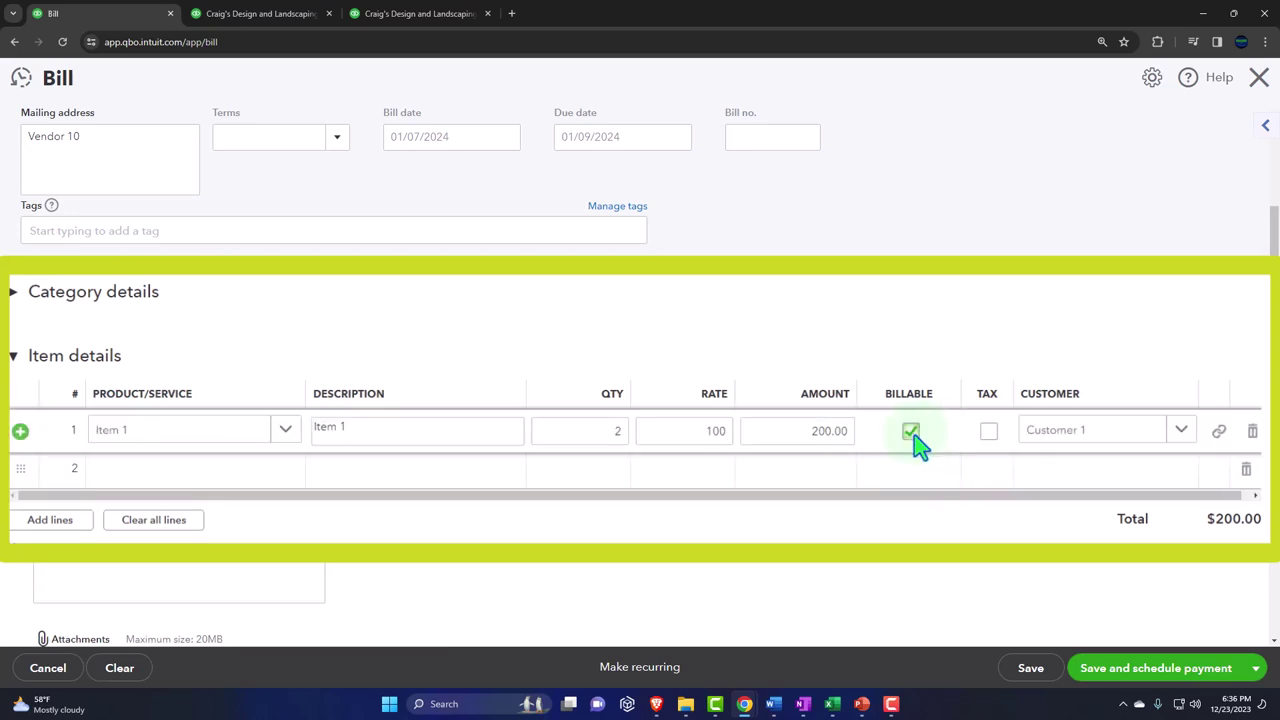
{"action": "left_click", "coordinate": [988, 432]}
{"action": "left_click", "coordinate": [1258, 678]}
{"action": "left_click", "coordinate": [1175, 634]}
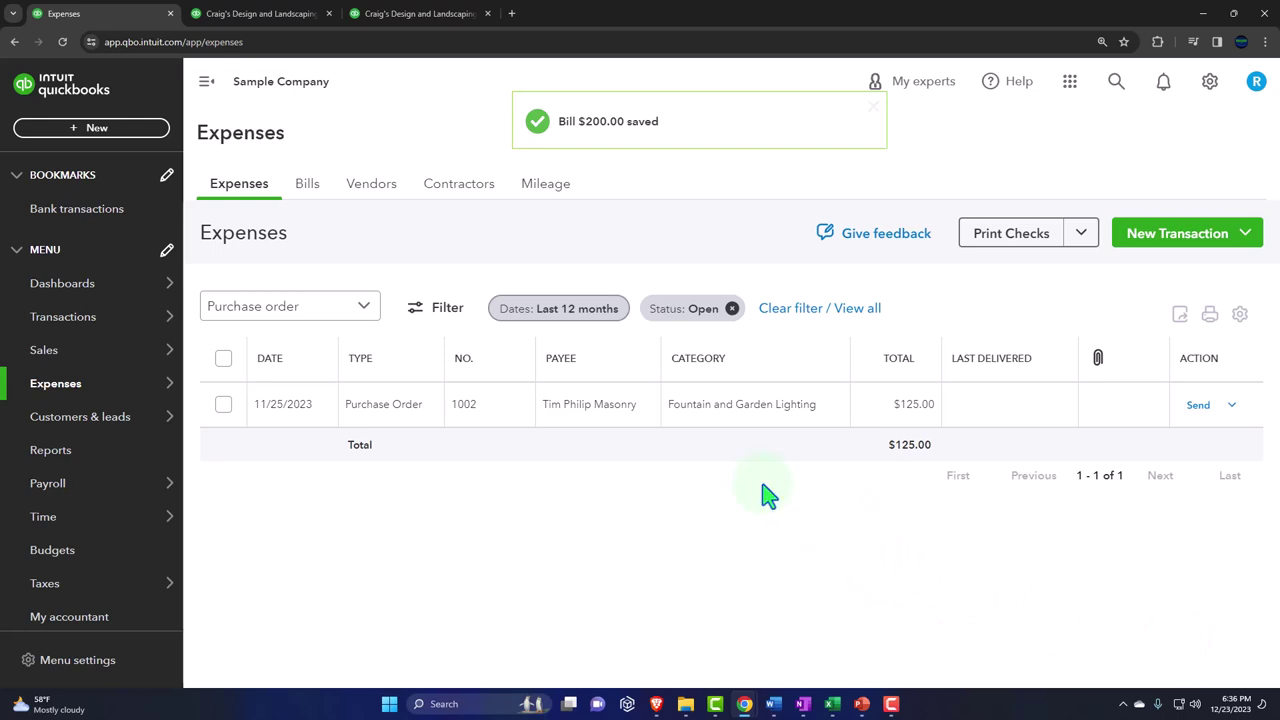
Rerun the Balance Sheet report and enlarge the page for easier reading
{"action": "left_click", "coordinate": [265, 14]}
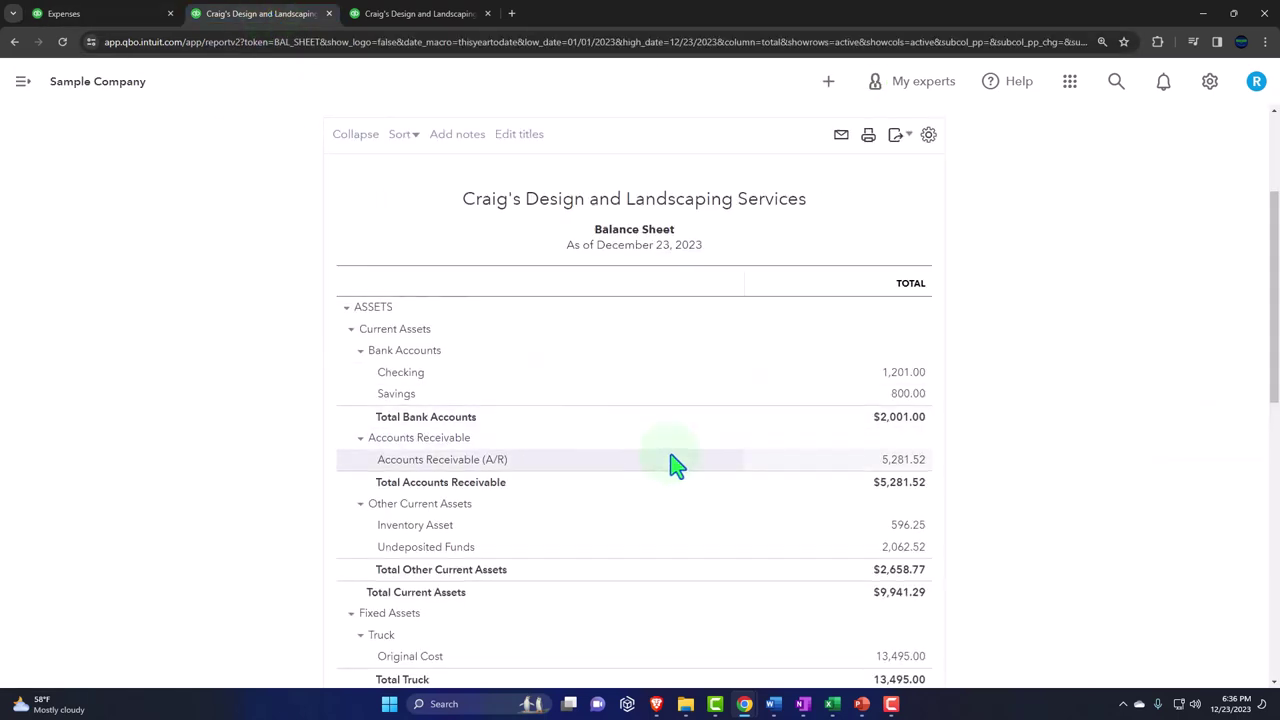
{"action": "left_click", "coordinate": [752, 272]}
{"action": "scroll", "coordinate": [660, 451], "scroll_direction": "down", "scroll_amount": 5}
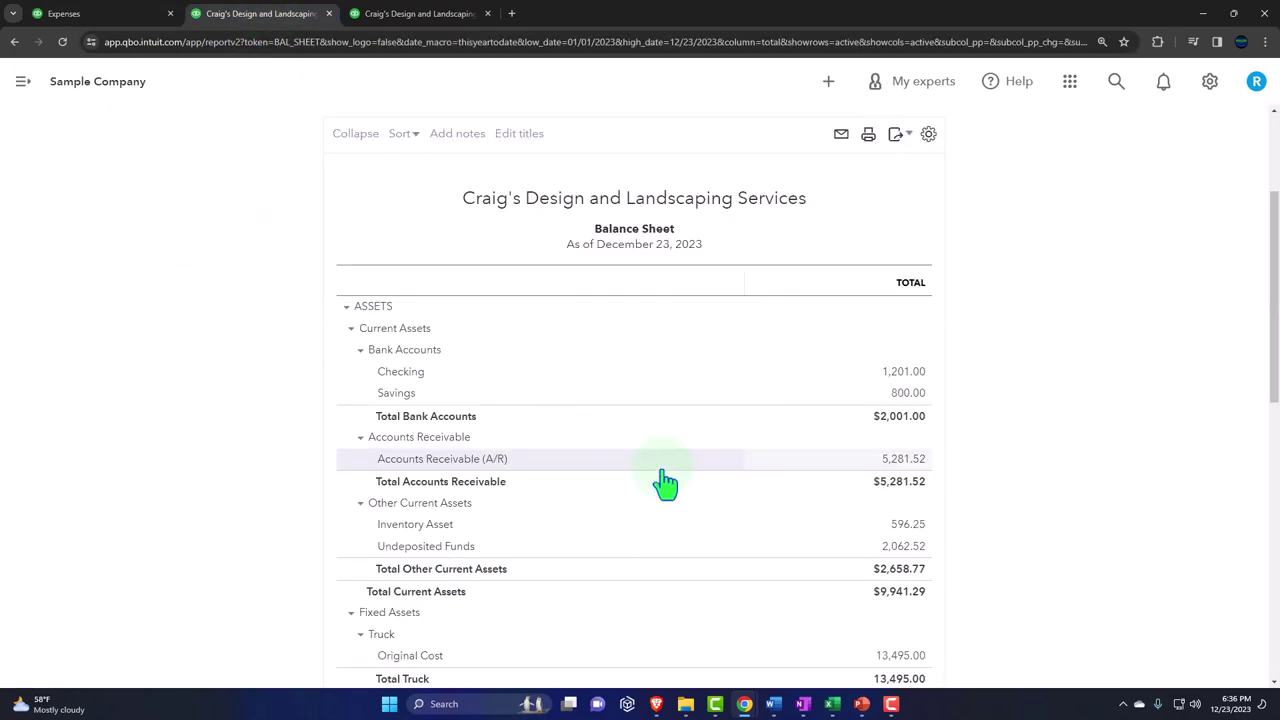
{"action": "key", "text": "ctrl+plus"}
{"action": "scroll", "coordinate": [660, 478], "scroll_direction": "down", "scroll_amount": 4}
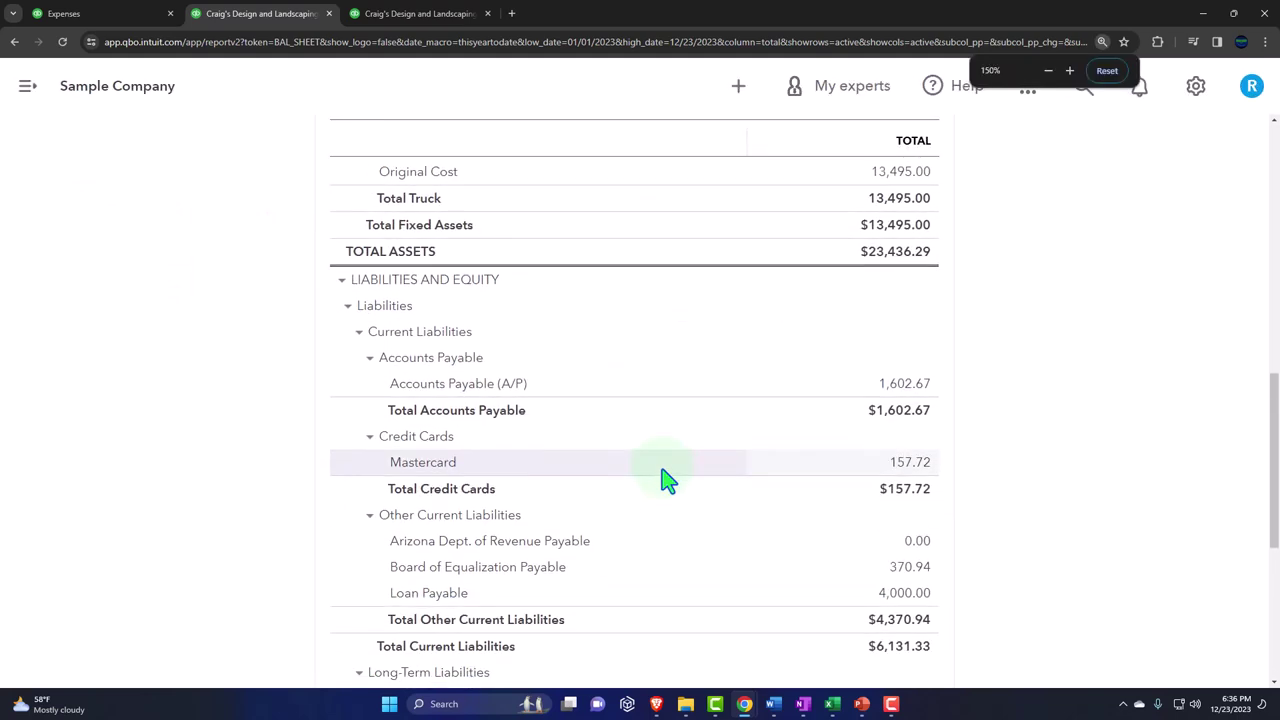
Review the transactions behind the 1,602.67 Accounts Payable total, then return to the Balance Sheet
{"action": "left_click", "coordinate": [884, 384]}
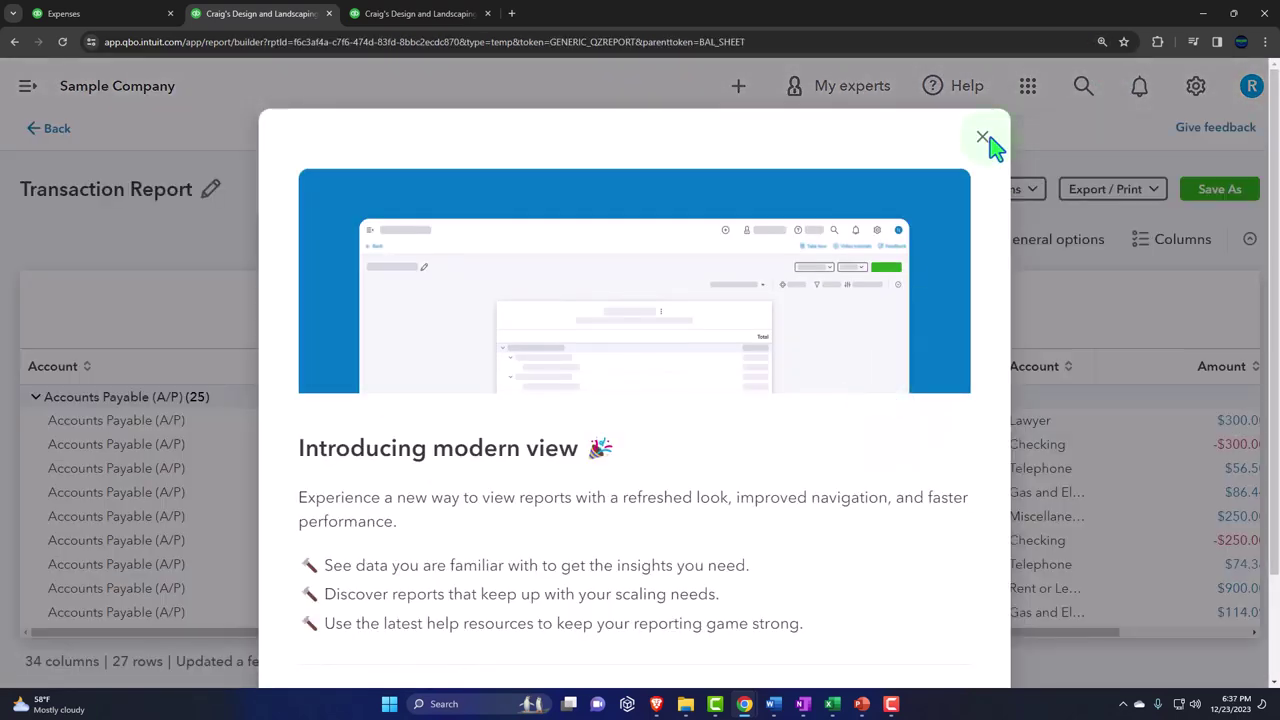
{"action": "left_click", "coordinate": [982, 137]}
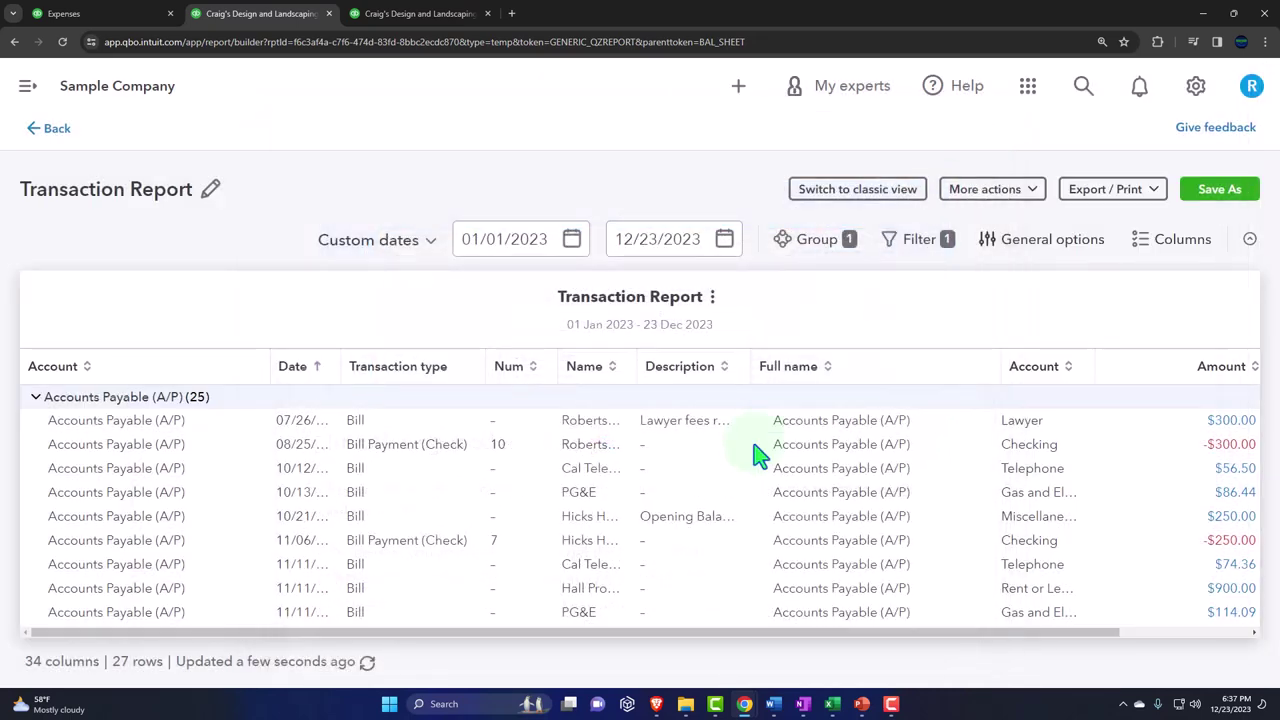
{"action": "scroll", "coordinate": [720, 516], "scroll_direction": "down", "scroll_amount": 5}
{"action": "scroll", "coordinate": [716, 514], "scroll_direction": "up", "scroll_amount": 5}
{"action": "left_click", "coordinate": [55, 130]}
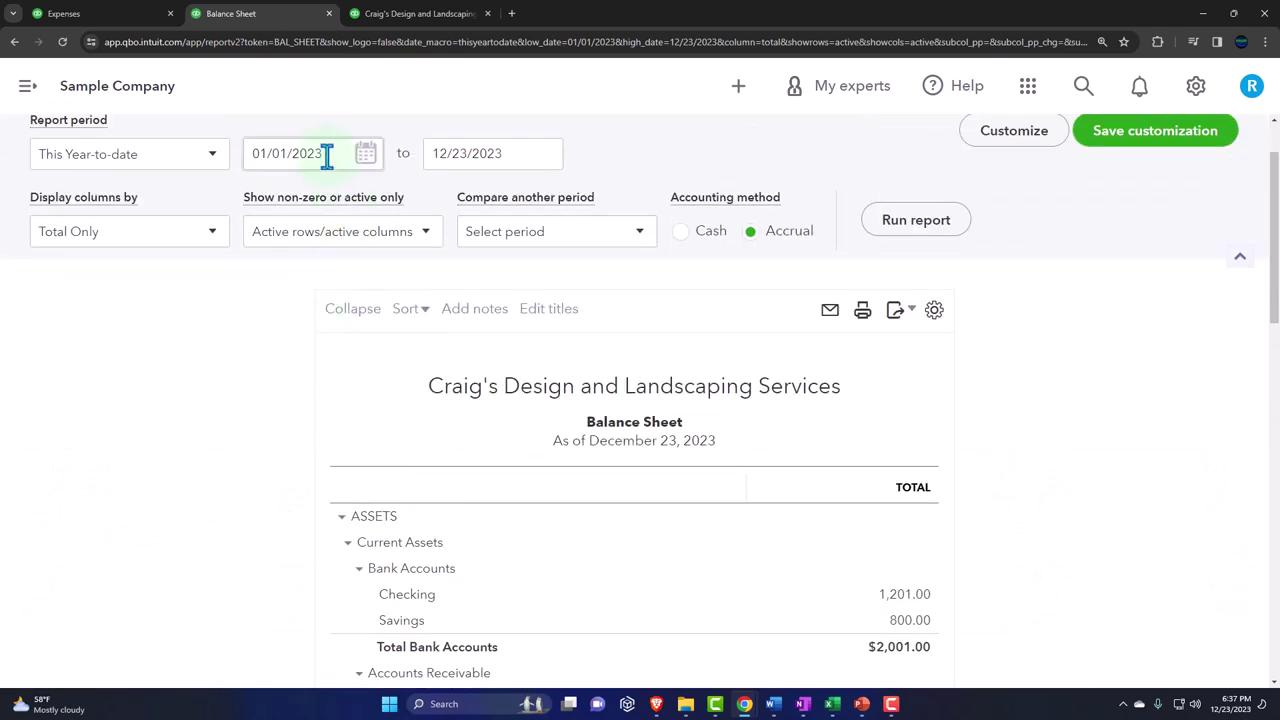
Dismiss the survey and rerun the Balance Sheet for 01/01/2024–12/31/2024
{"action": "left_click", "coordinate": [329, 157]}
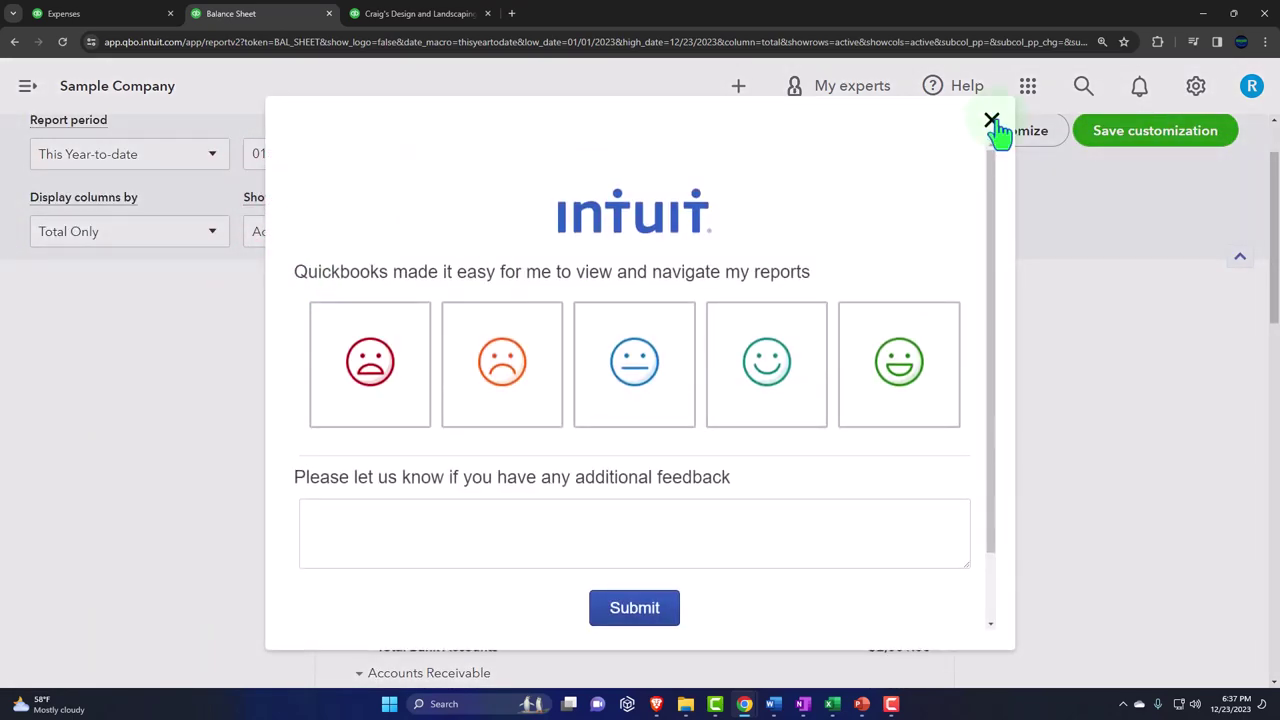
{"action": "left_click", "coordinate": [991, 121]}
{"action": "double_click", "coordinate": [318, 152]}
{"action": "key", "text": "ctrl+a"}
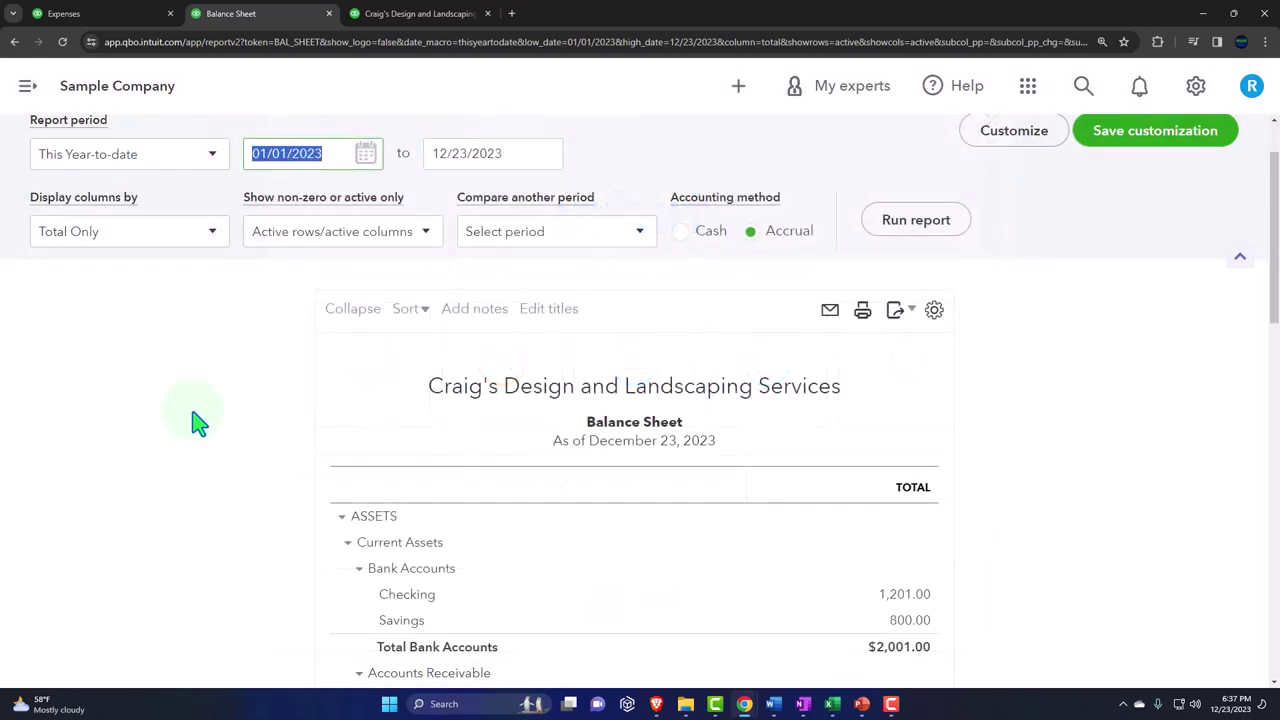
{"action": "type", "text": "01"}
{"action": "key", "text": "Tab"}
{"action": "type", "text": "12/31/2024"}
{"action": "key", "text": "Tab"}
{"action": "left_click", "coordinate": [897, 228]}
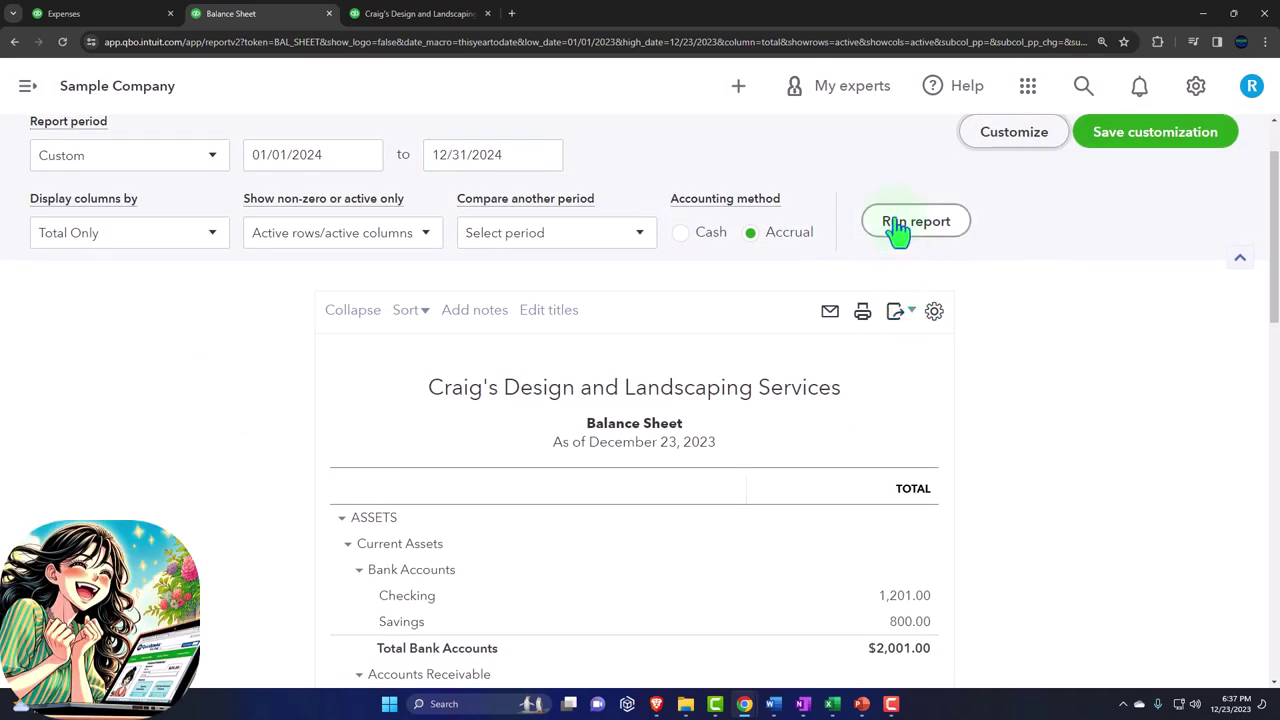
Drill into the 1,802.67 Accounts Payable total to see Vendor 10's $200.00 bill
{"action": "scroll", "coordinate": [887, 285], "scroll_direction": "down", "scroll_amount": 1}
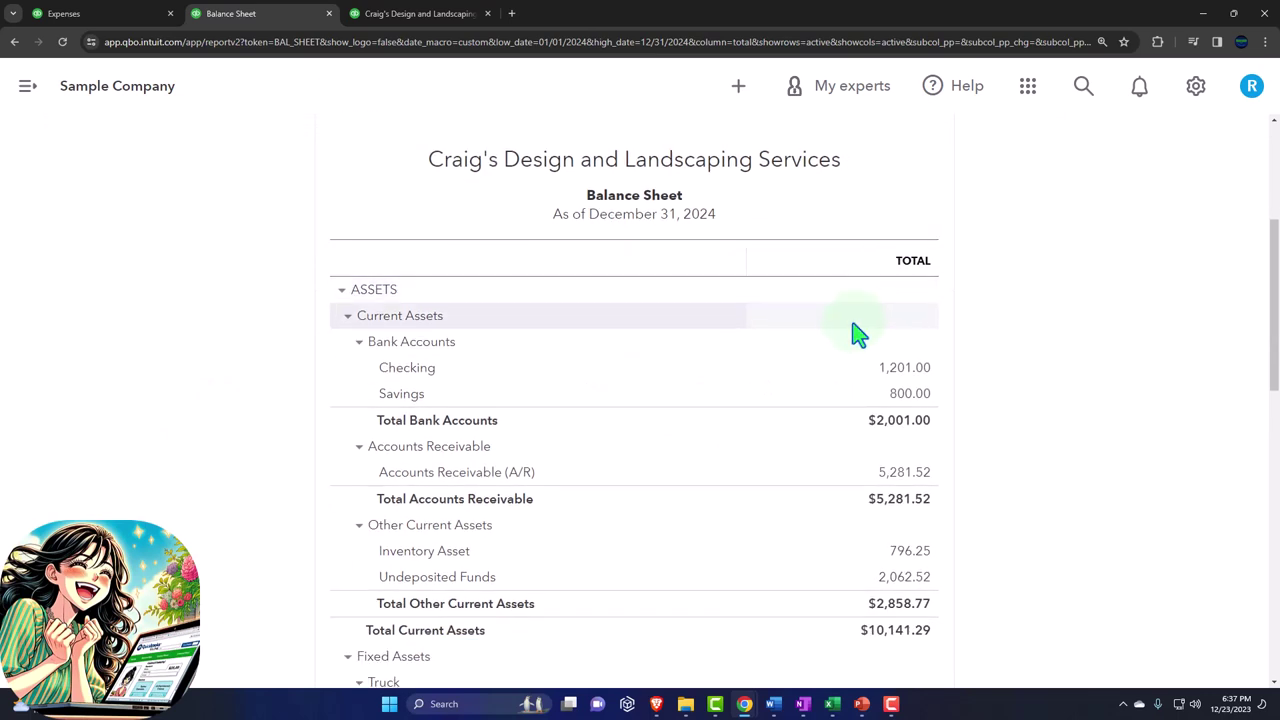
{"action": "scroll", "coordinate": [846, 337], "scroll_direction": "down", "scroll_amount": 4}
{"action": "scroll", "coordinate": [840, 405], "scroll_direction": "down", "scroll_amount": 1}
{"action": "left_click", "coordinate": [886, 419]}
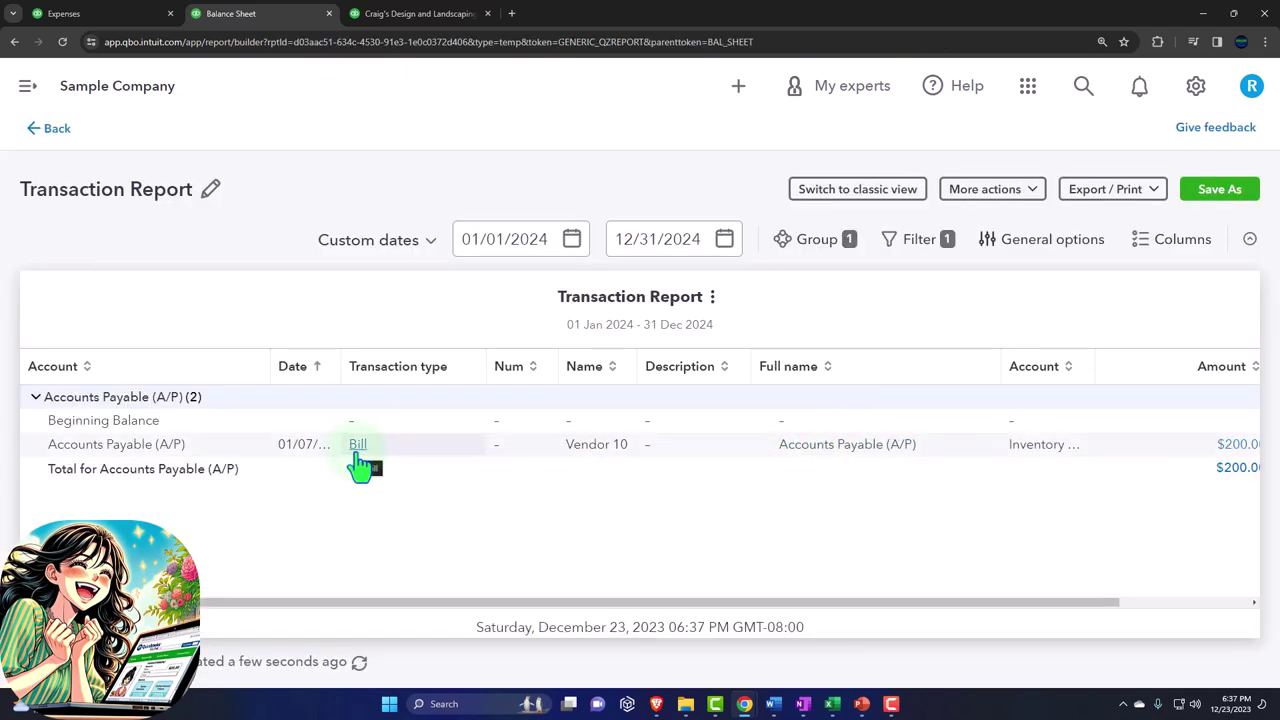
Back on the 2024 Balance Sheet, inspect the 796.25 Inventory Asset details and return
{"action": "left_click", "coordinate": [57, 130]}
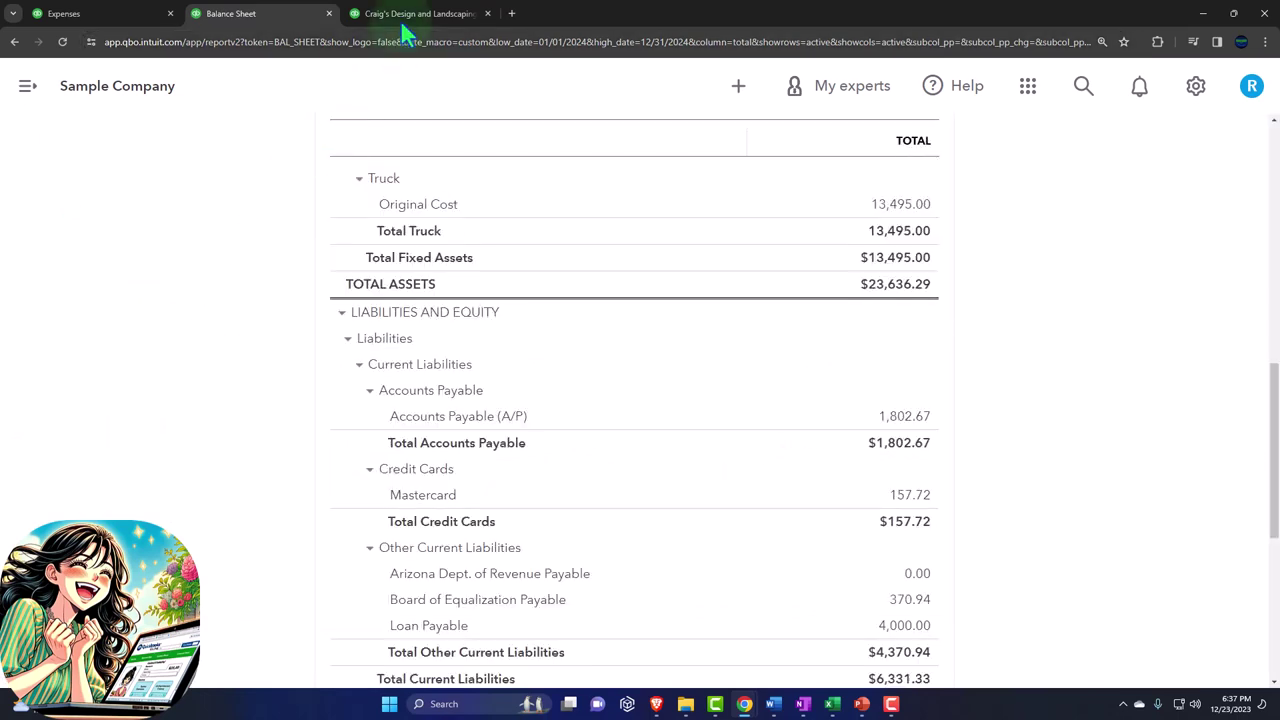
{"action": "scroll", "coordinate": [200, 488], "scroll_direction": "up", "scroll_amount": 3}
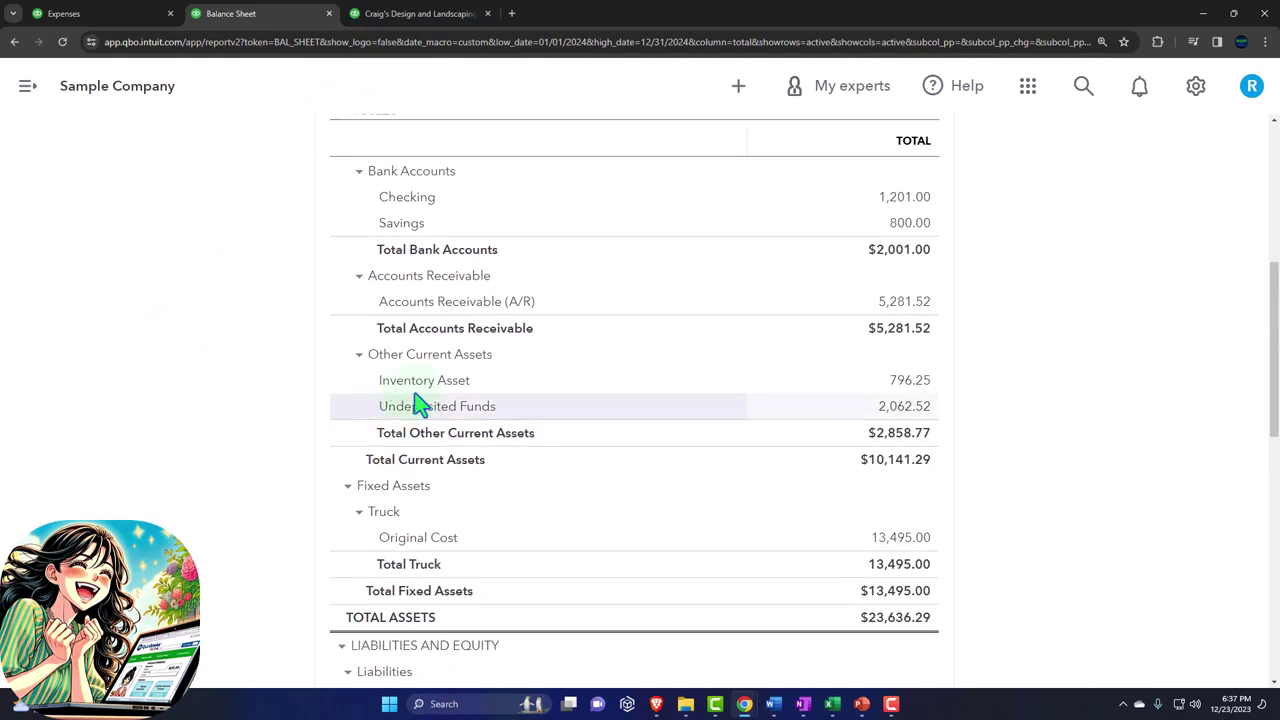
{"action": "left_click", "coordinate": [901, 388]}
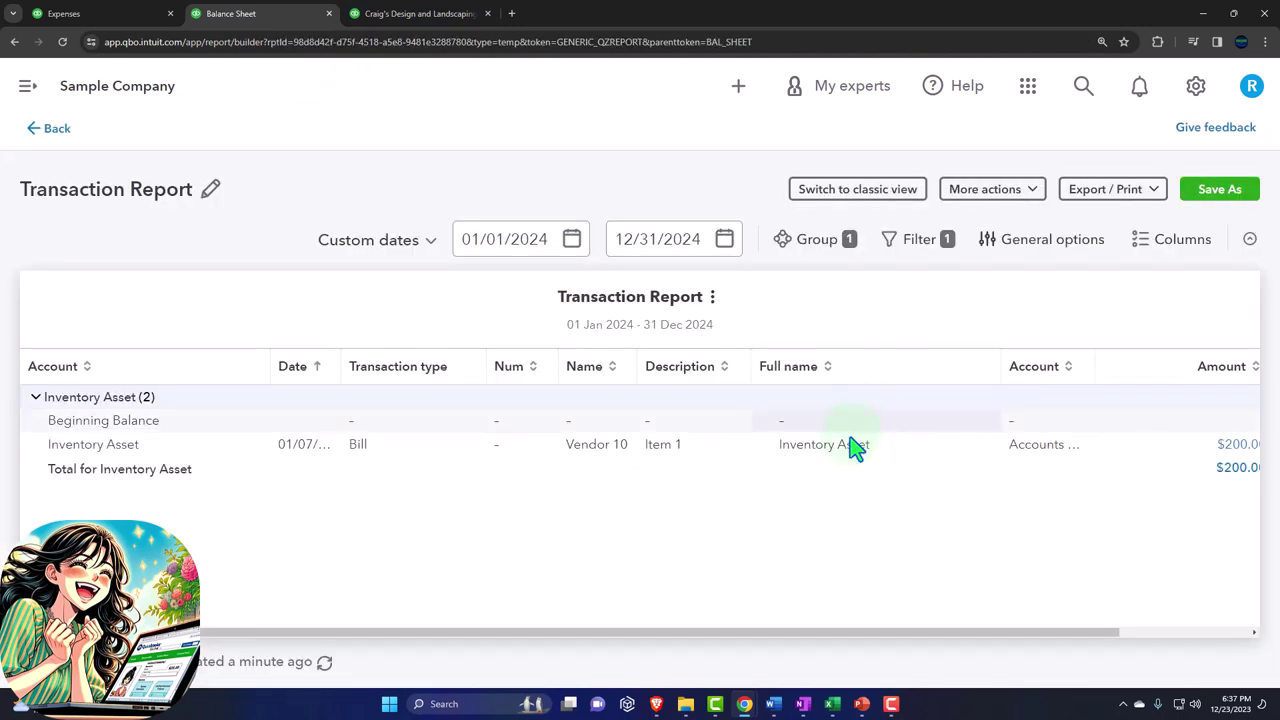
{"action": "mouse_move", "coordinate": [940, 605]}
{"action": "left_mouse_down"}
{"action": "mouse_move", "coordinate": [978, 605]}
{"action": "mouse_move", "coordinate": [951, 608]}
{"action": "left_mouse_up"}
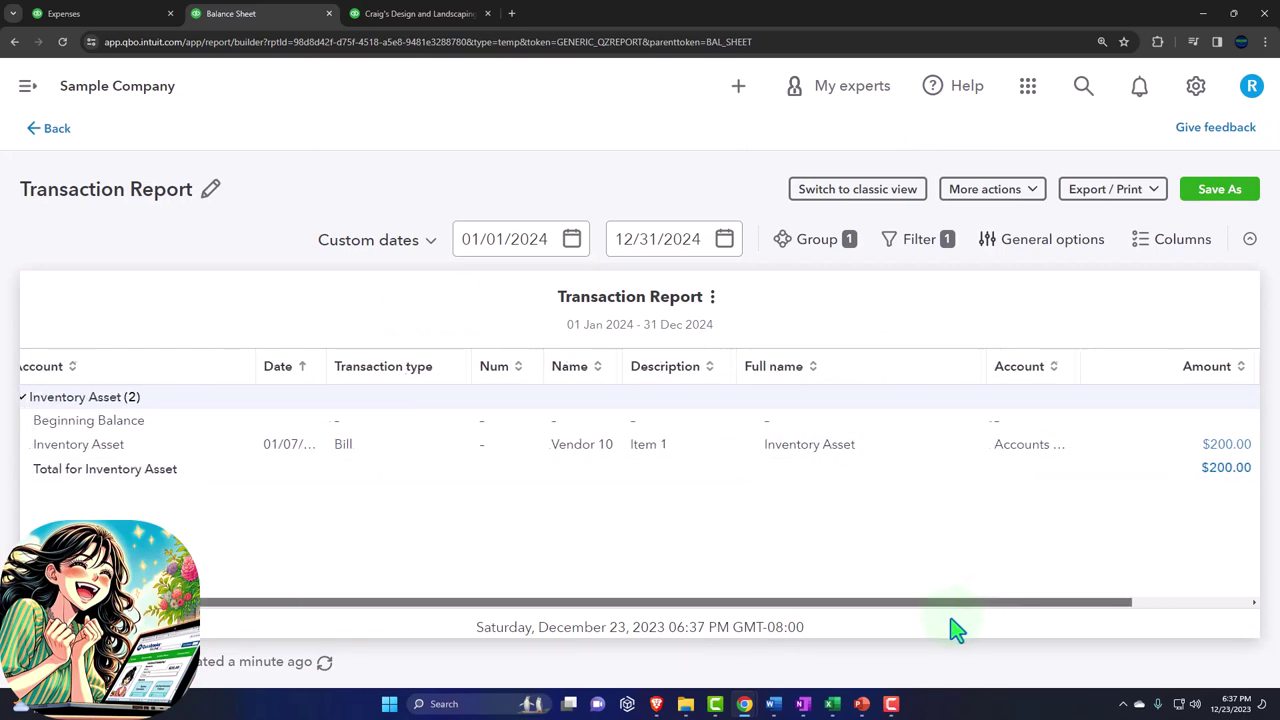
{"action": "left_click", "coordinate": [55, 130]}
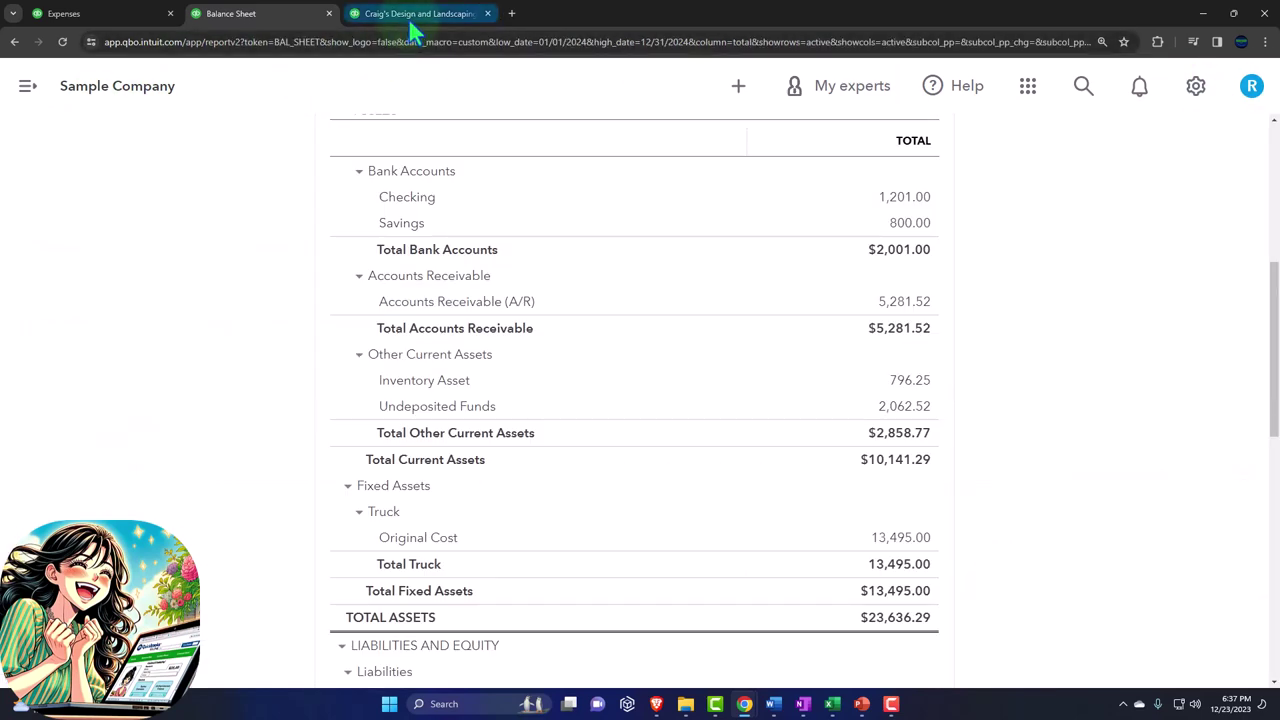
{"action": "mouse_move", "coordinate": [410, 22]}
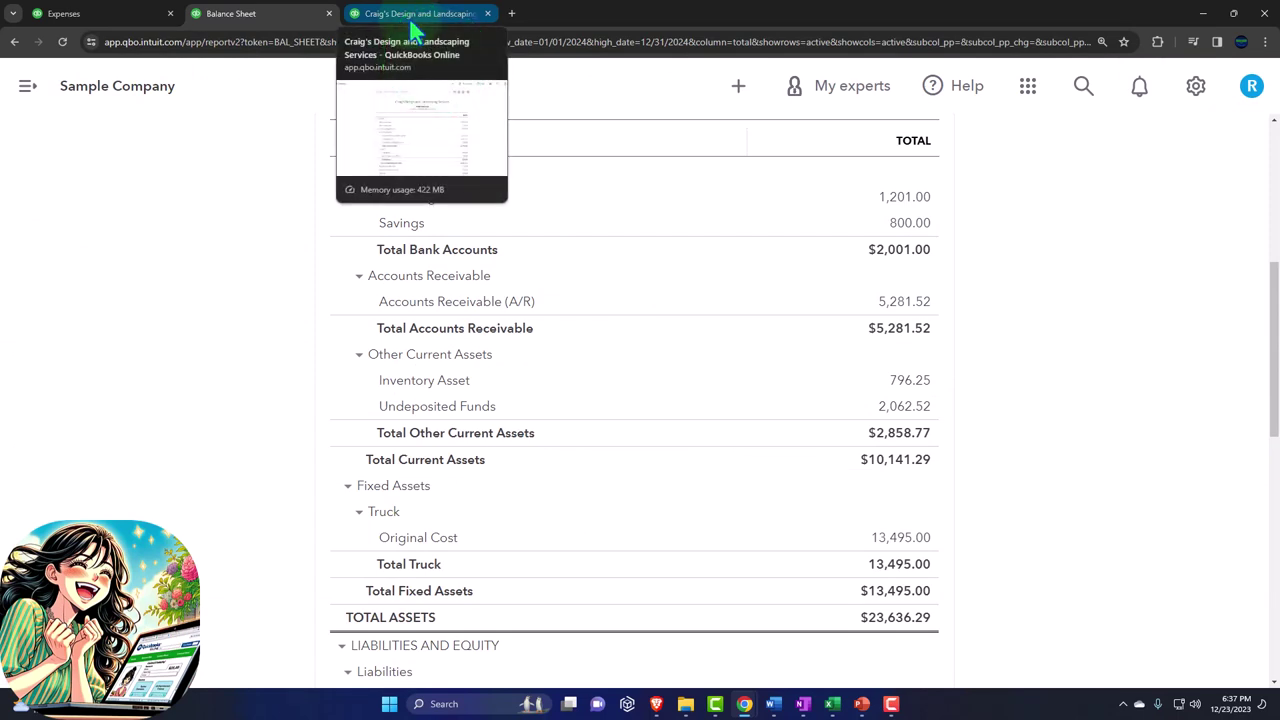
Duplicate the Profit and Loss browser tab
{"action": "left_click", "coordinate": [410, 22]}
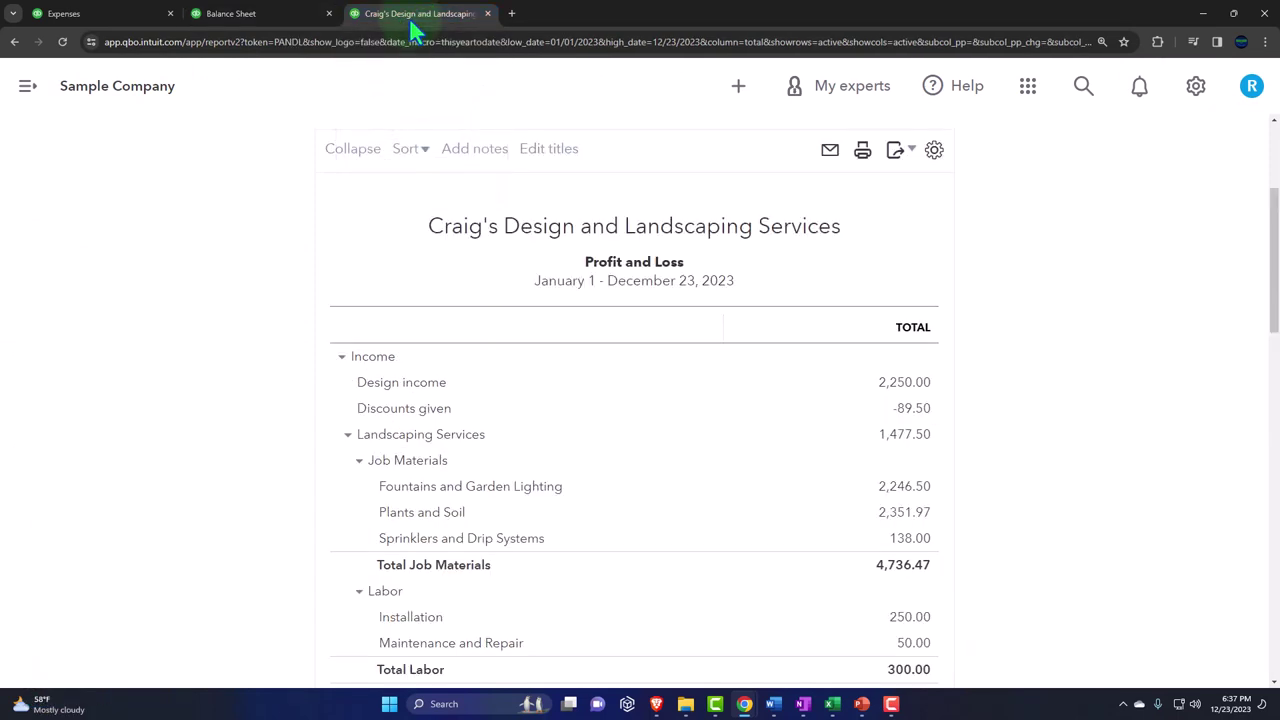
{"action": "right_click", "coordinate": [412, 24]}
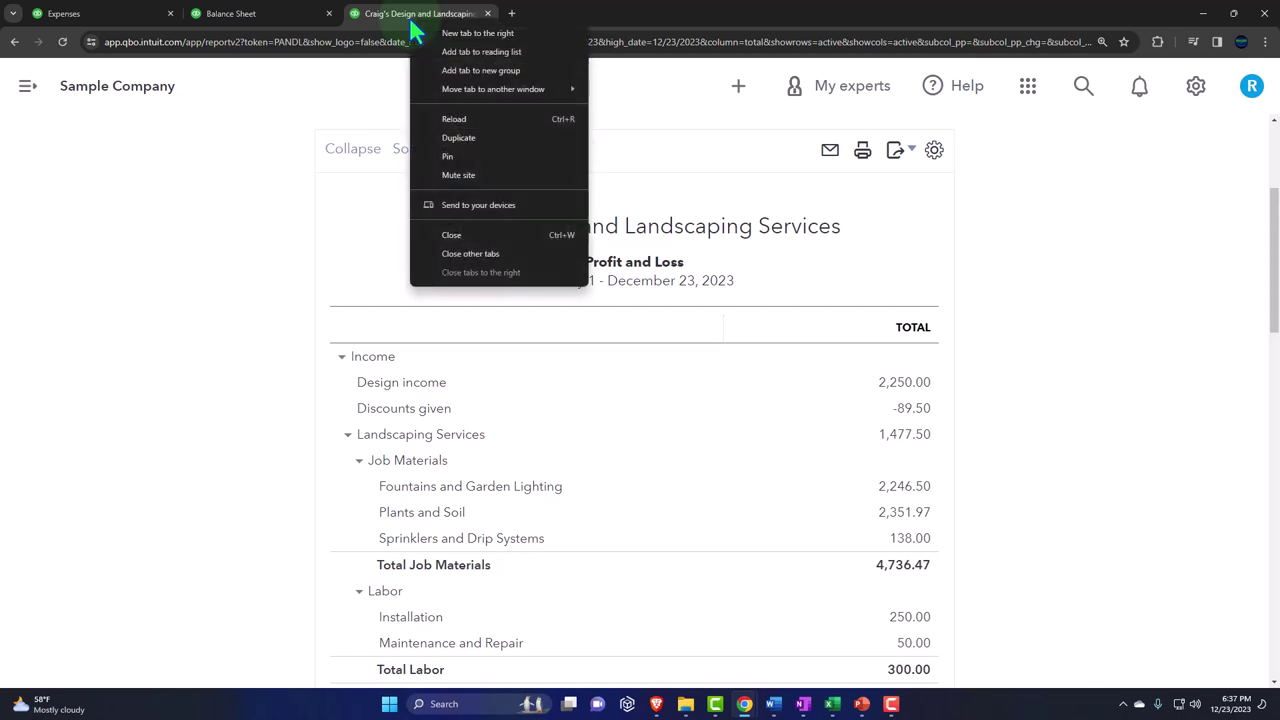
{"action": "left_click", "coordinate": [461, 136]}
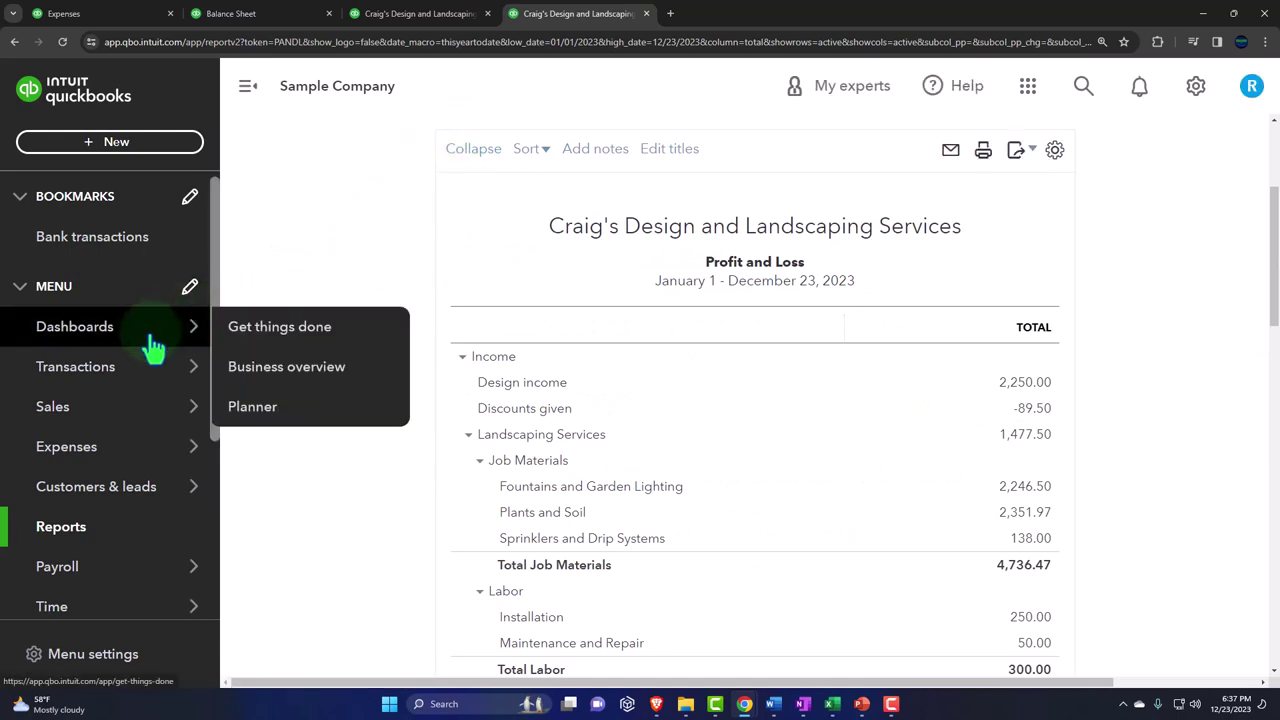
Open Reports with the sidebar hidden and scroll down to the What you owe group
{"action": "left_click", "coordinate": [75, 530]}
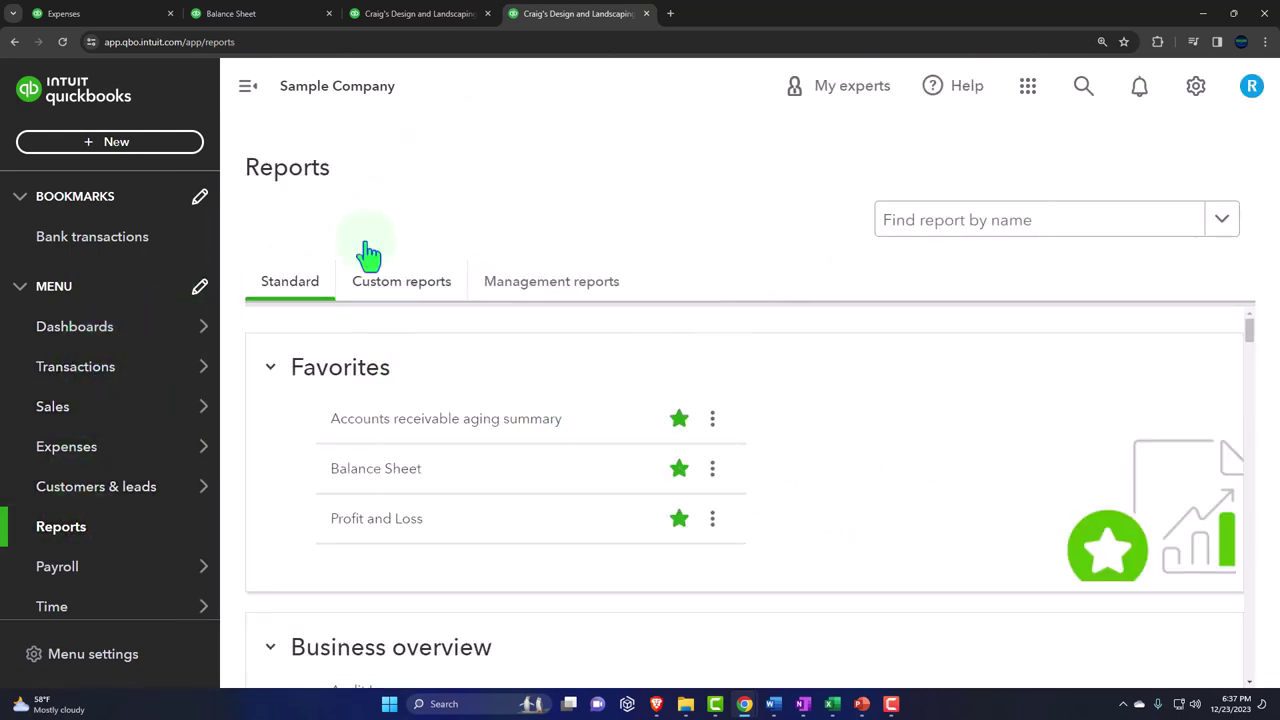
{"action": "left_click", "coordinate": [248, 86]}
{"action": "scroll", "coordinate": [277, 368], "scroll_direction": "down", "scroll_amount": 2}
{"action": "scroll", "coordinate": [277, 370], "scroll_direction": "down", "scroll_amount": 6}
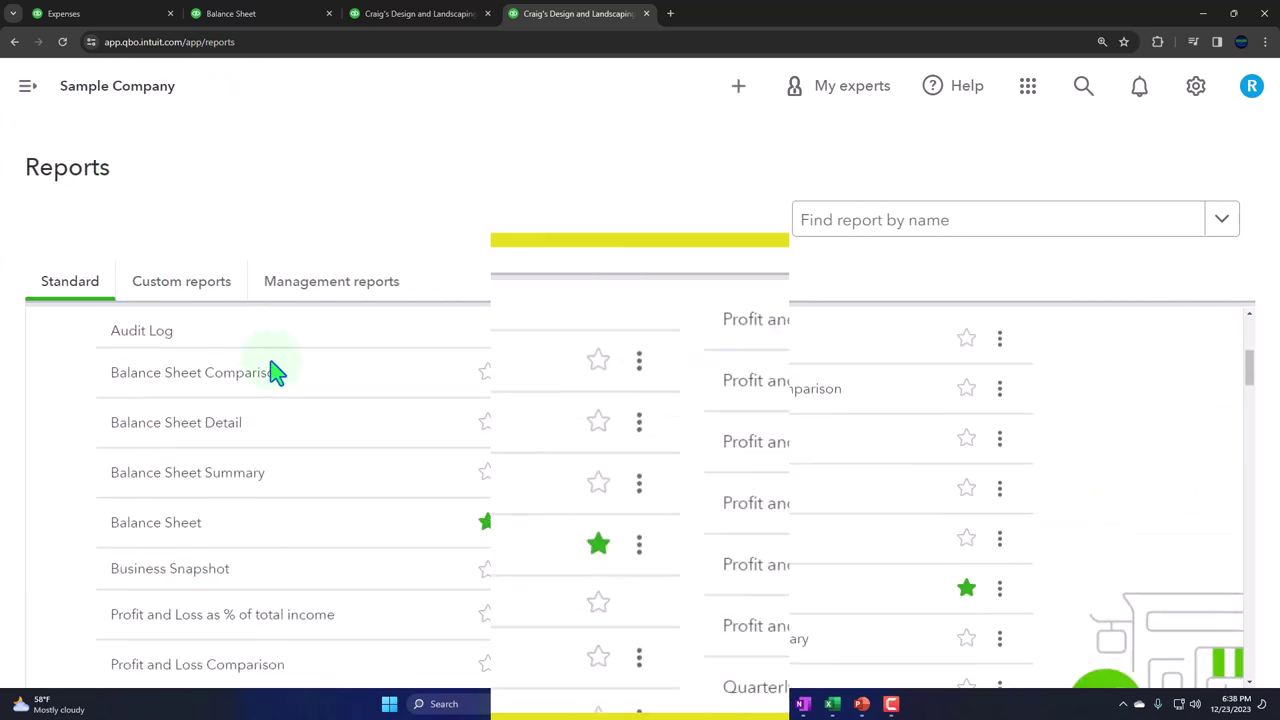
{"action": "scroll", "coordinate": [336, 370], "scroll_direction": "down", "scroll_amount": 12}
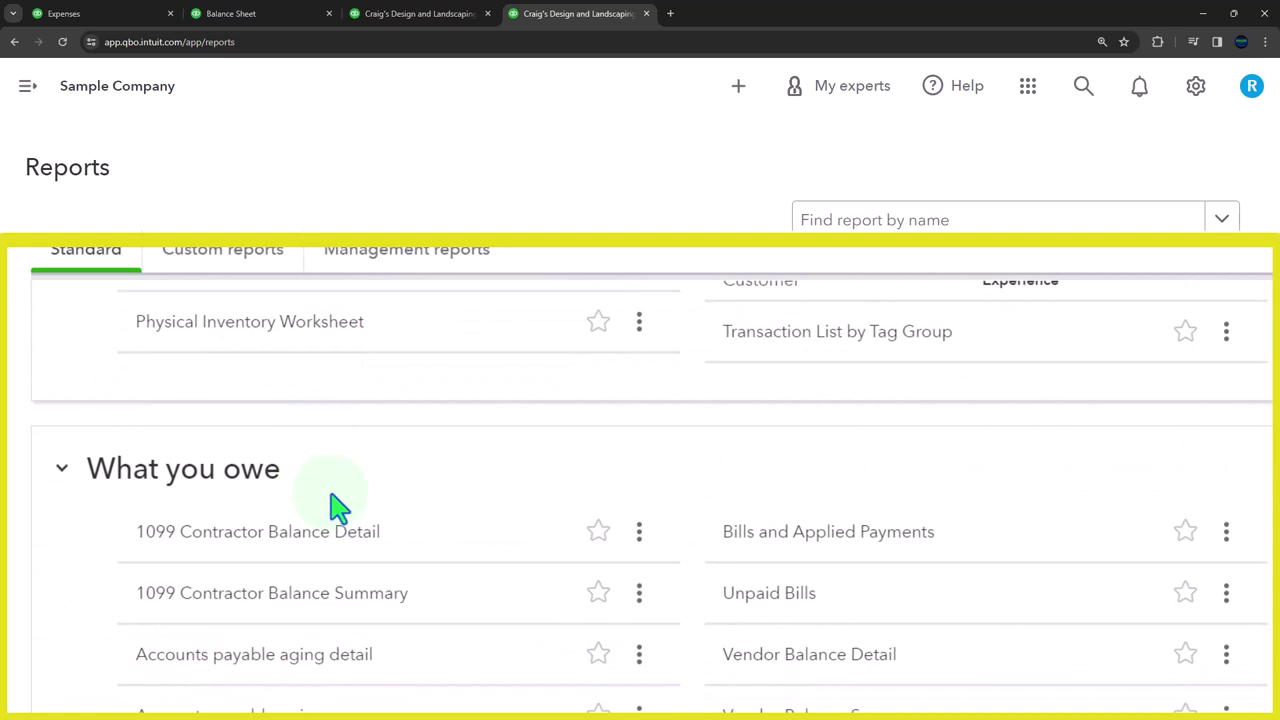
{"action": "scroll", "coordinate": [329, 507], "scroll_direction": "down", "scroll_amount": 1}
{"action": "scroll", "coordinate": [340, 510], "scroll_direction": "down", "scroll_amount": 1}
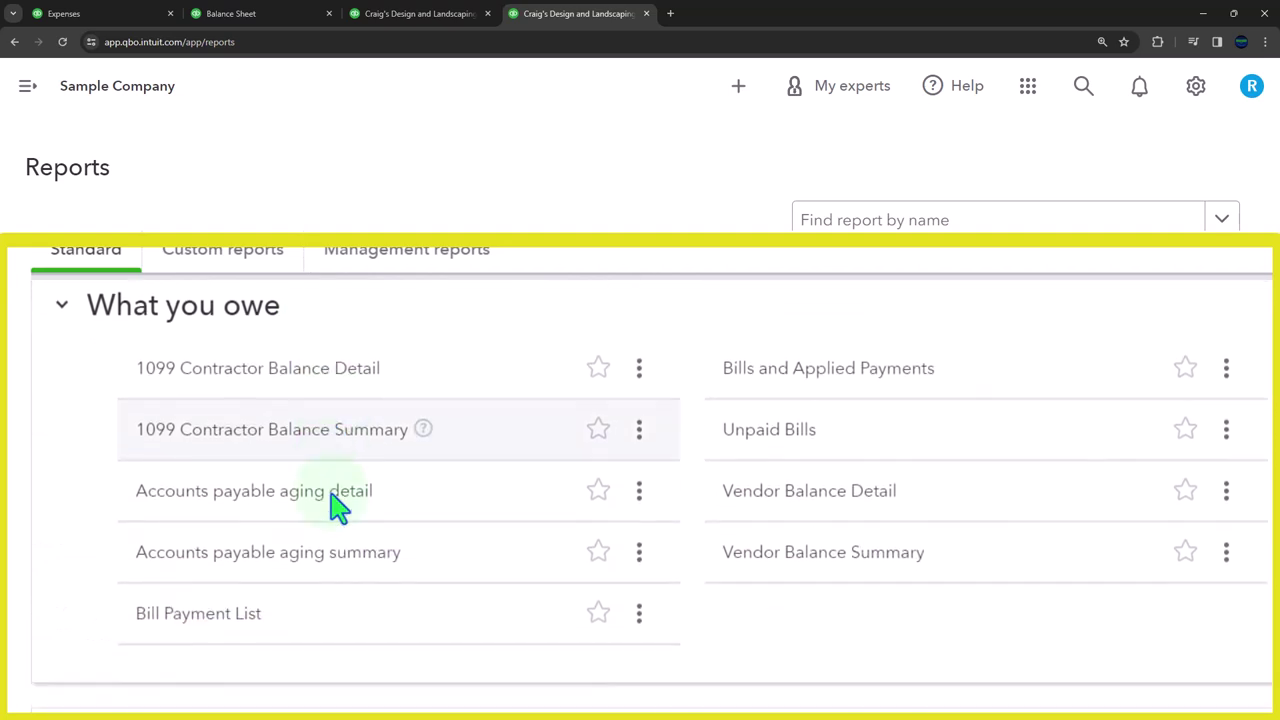
Compare Vendor Balance Detail's $1,802.67 total against the Balance Sheet's accounts payable
{"action": "left_click", "coordinate": [797, 512]}
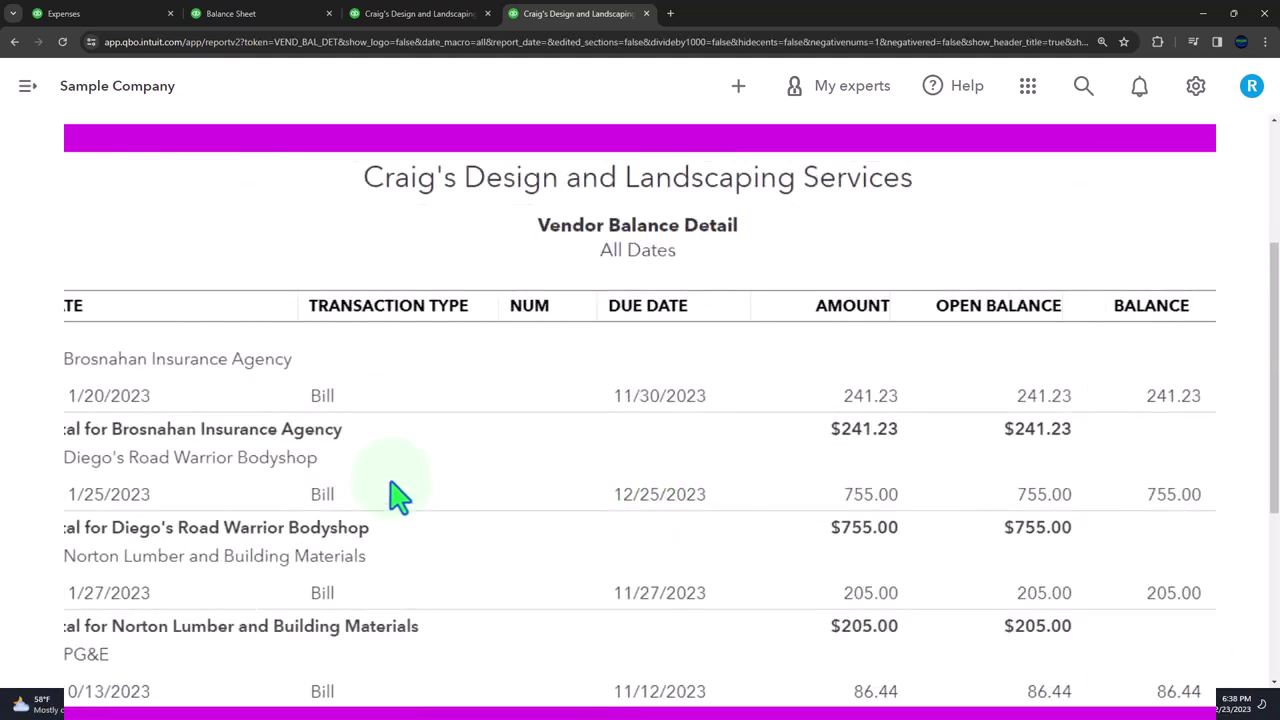
{"action": "scroll", "coordinate": [63, 540], "scroll_direction": "down", "scroll_amount": 5}
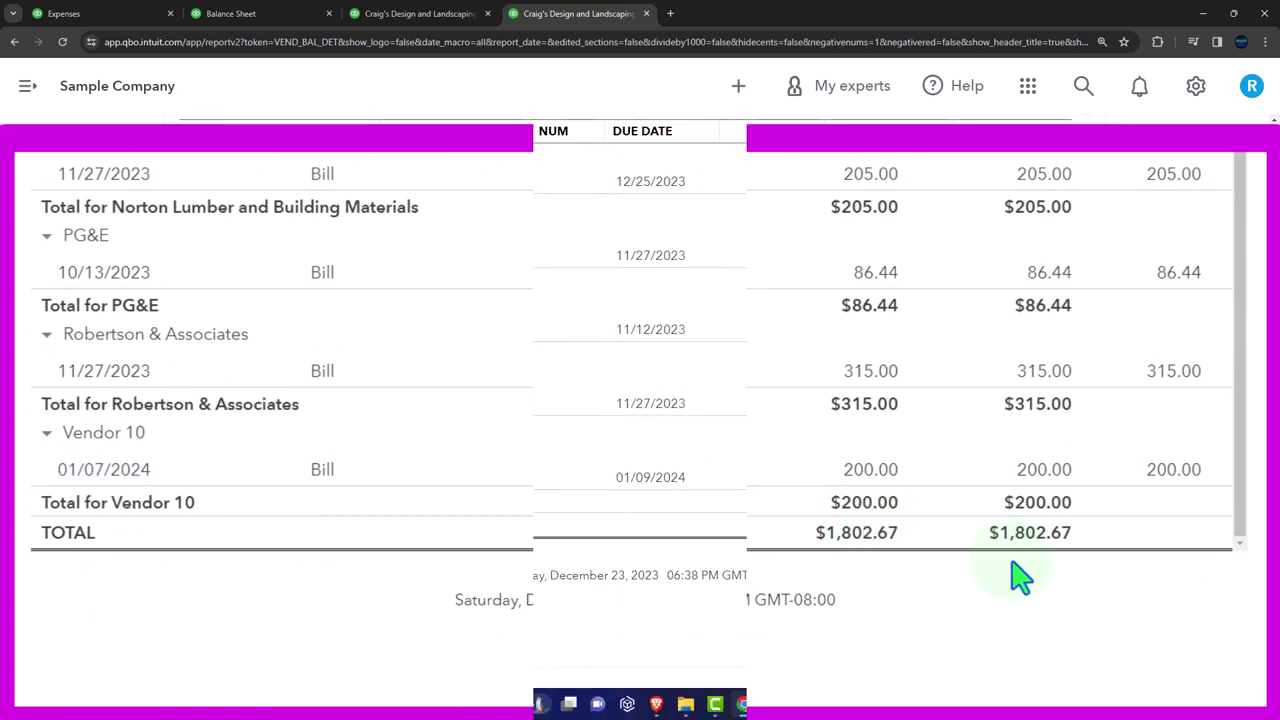
{"action": "left_click", "coordinate": [270, 13]}
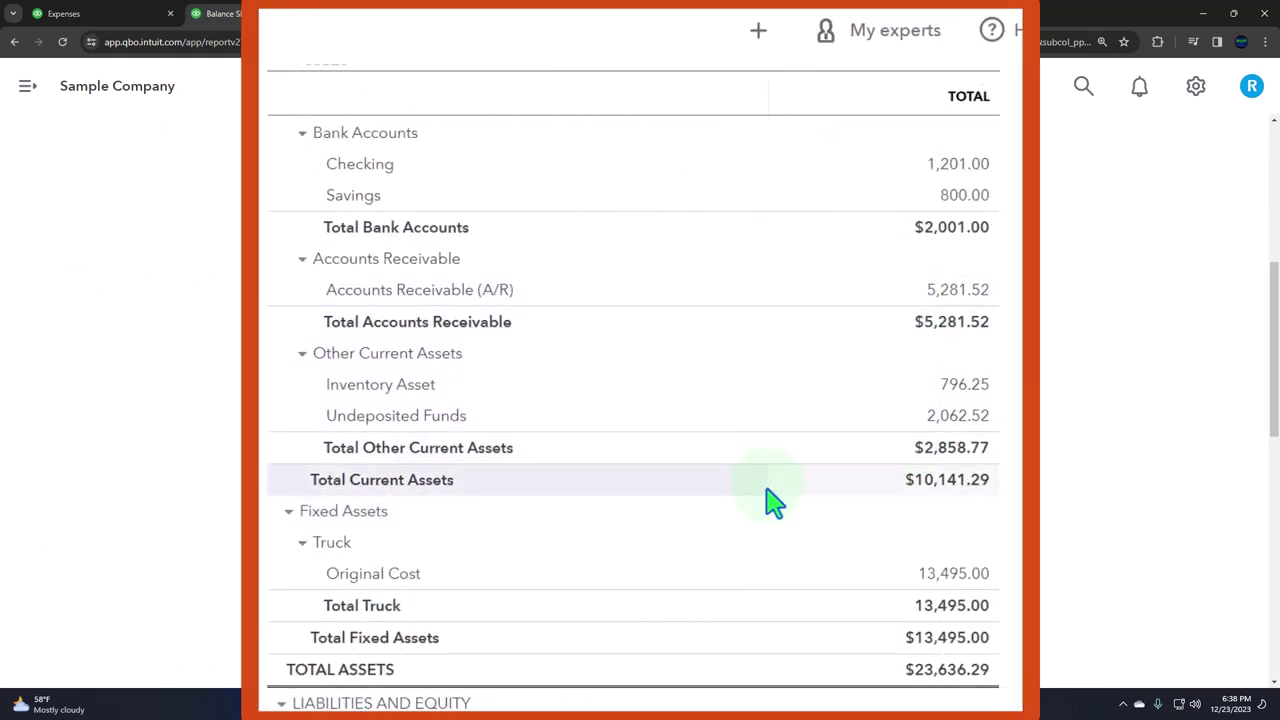
{"action": "scroll", "coordinate": [775, 500], "scroll_direction": "down", "scroll_amount": 3}
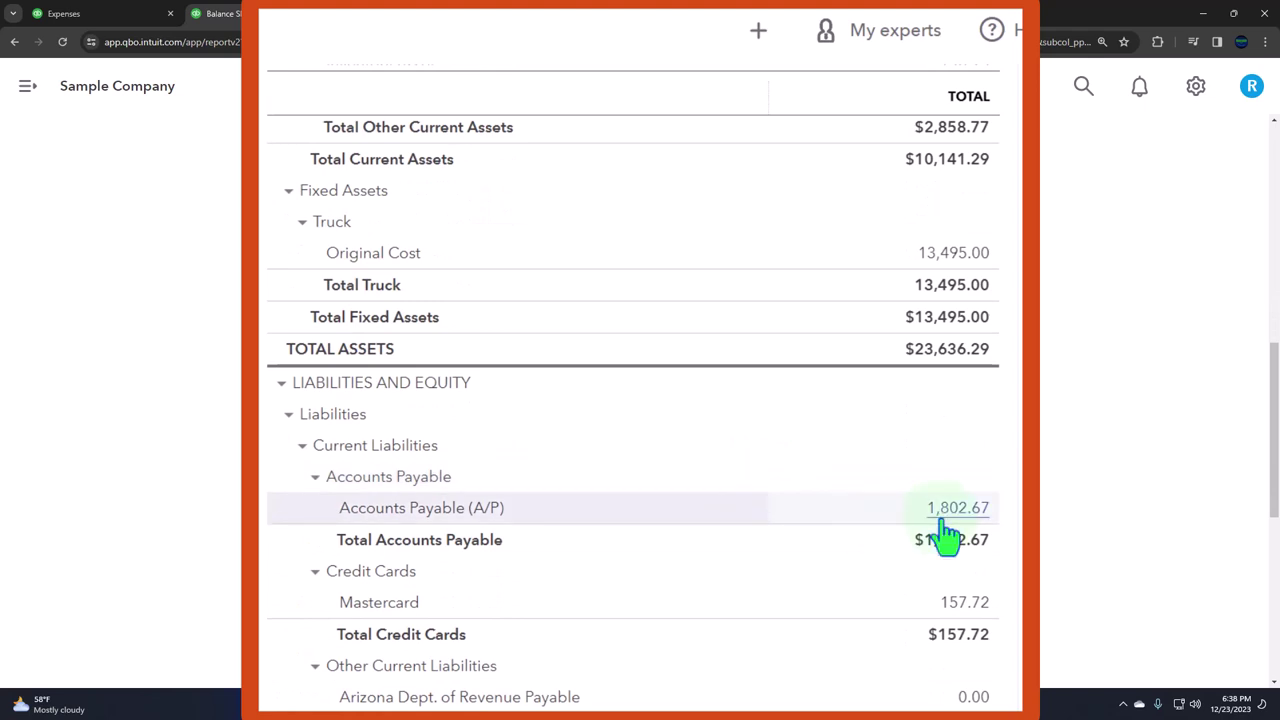
{"action": "scroll", "coordinate": [945, 538], "scroll_direction": "up", "scroll_amount": 3}
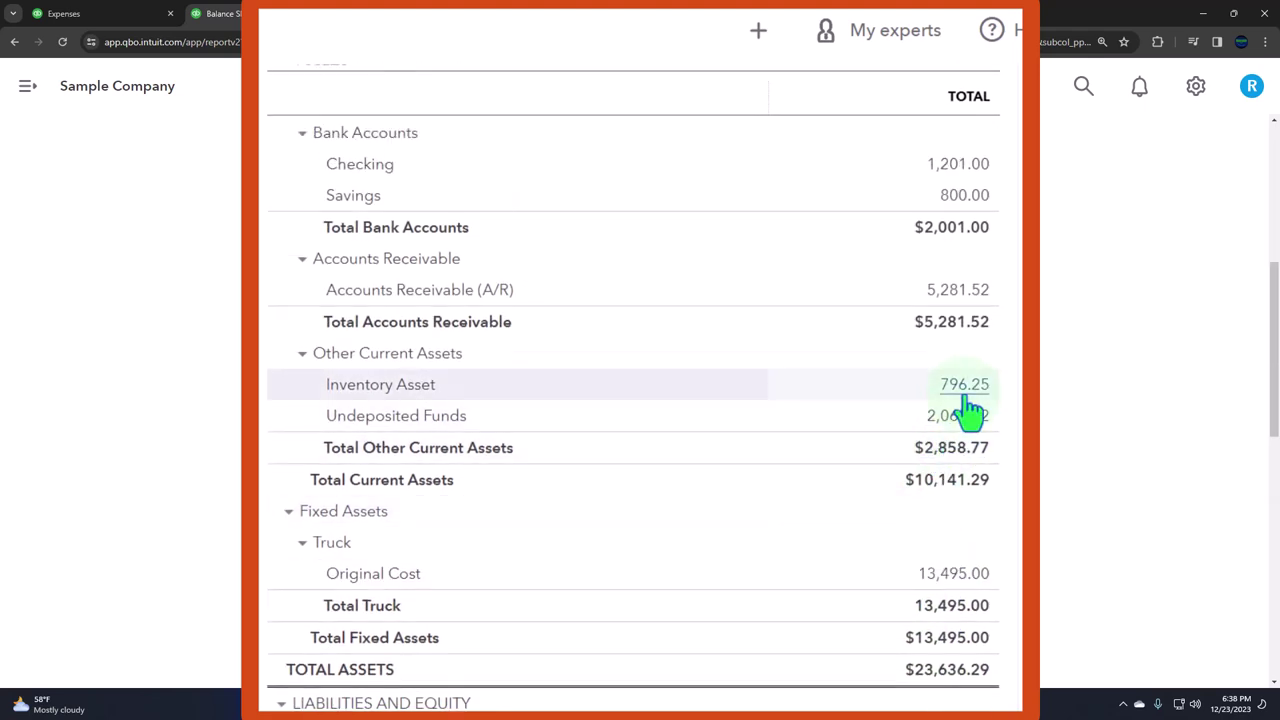
{"action": "left_click", "coordinate": [578, 16]}
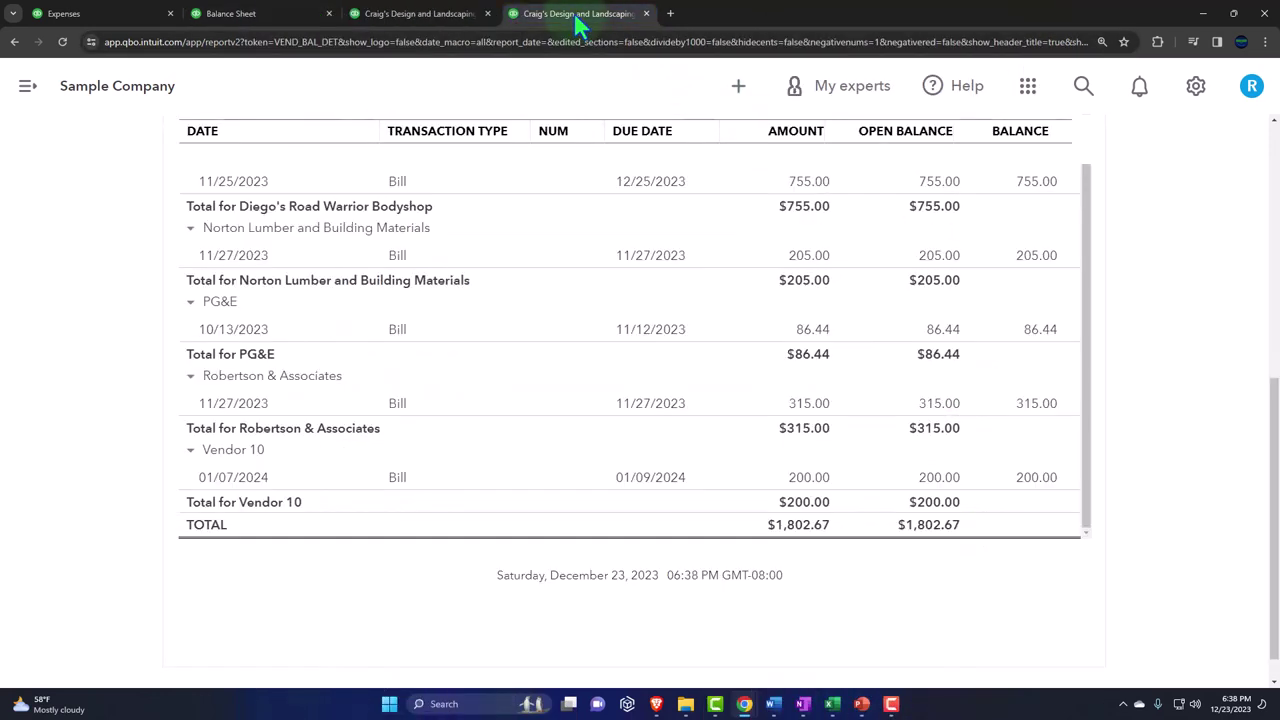
{"action": "right_click", "coordinate": [577, 18]}
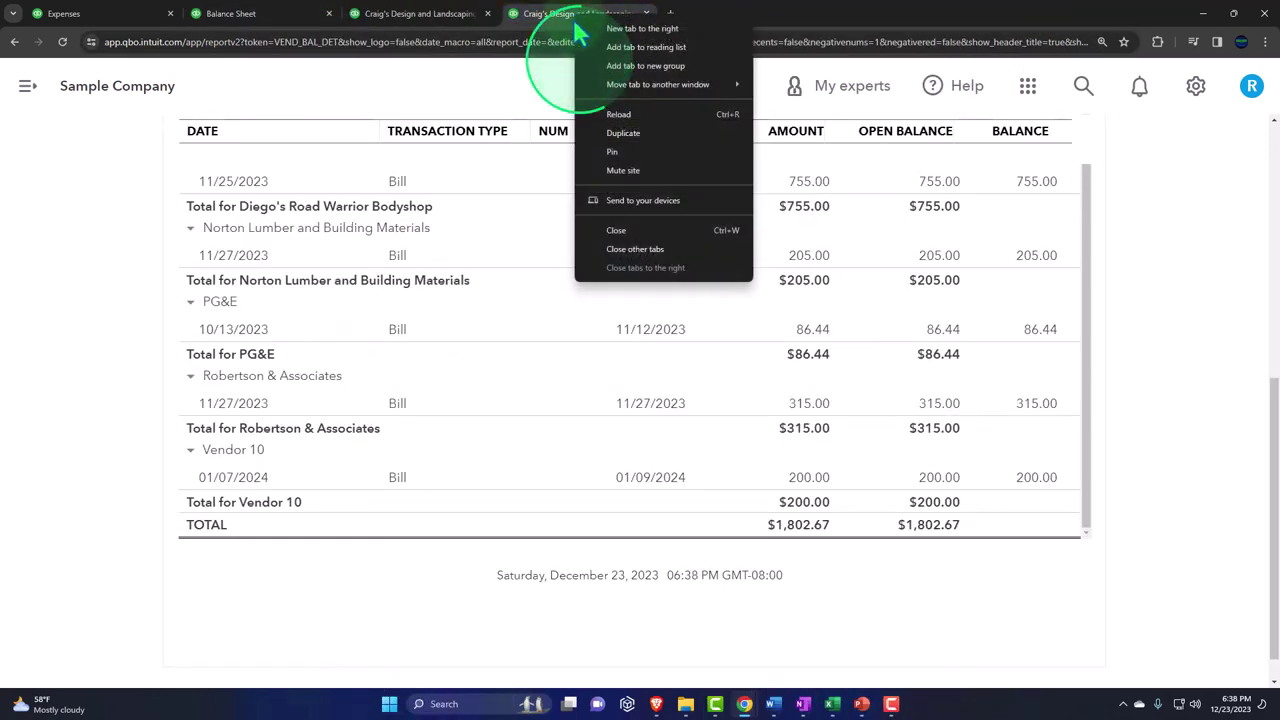
In a duplicated tab, search Reports for 'inve' and open Inventory Valuation Summary ($596.25)
{"action": "left_click", "coordinate": [656, 134]}
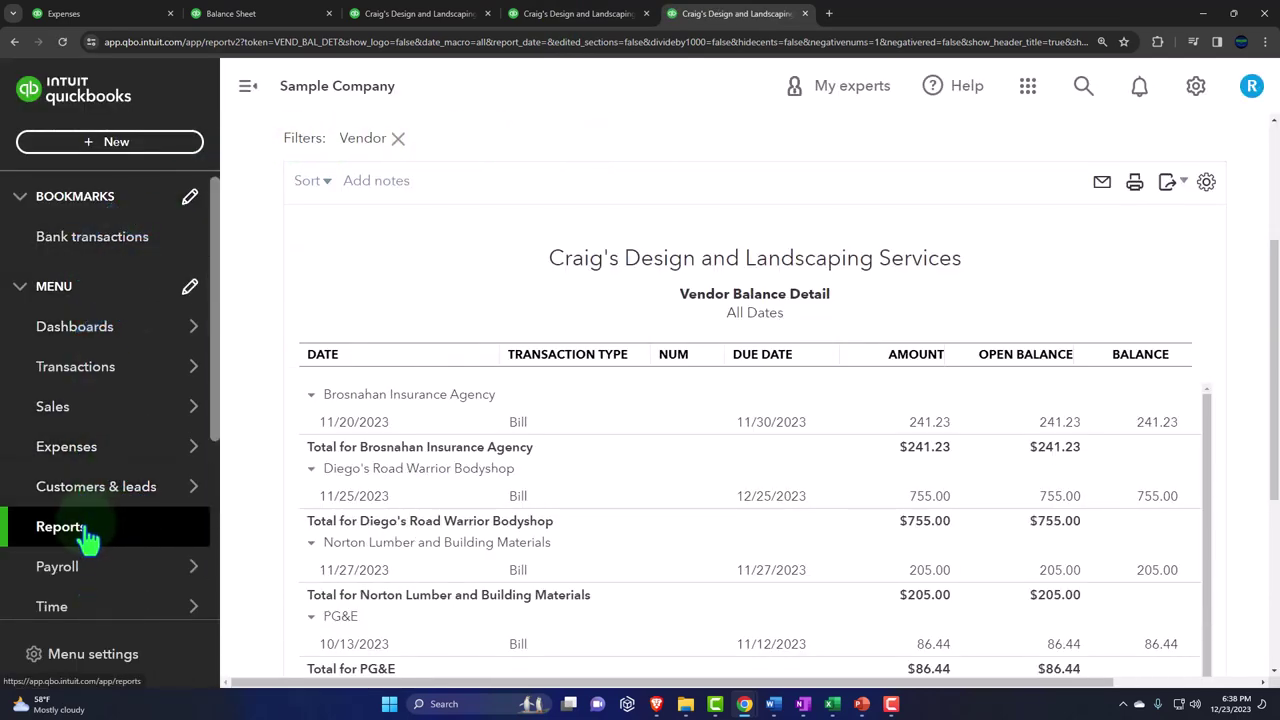
{"action": "left_click", "coordinate": [88, 532]}
{"action": "left_click", "coordinate": [930, 220]}
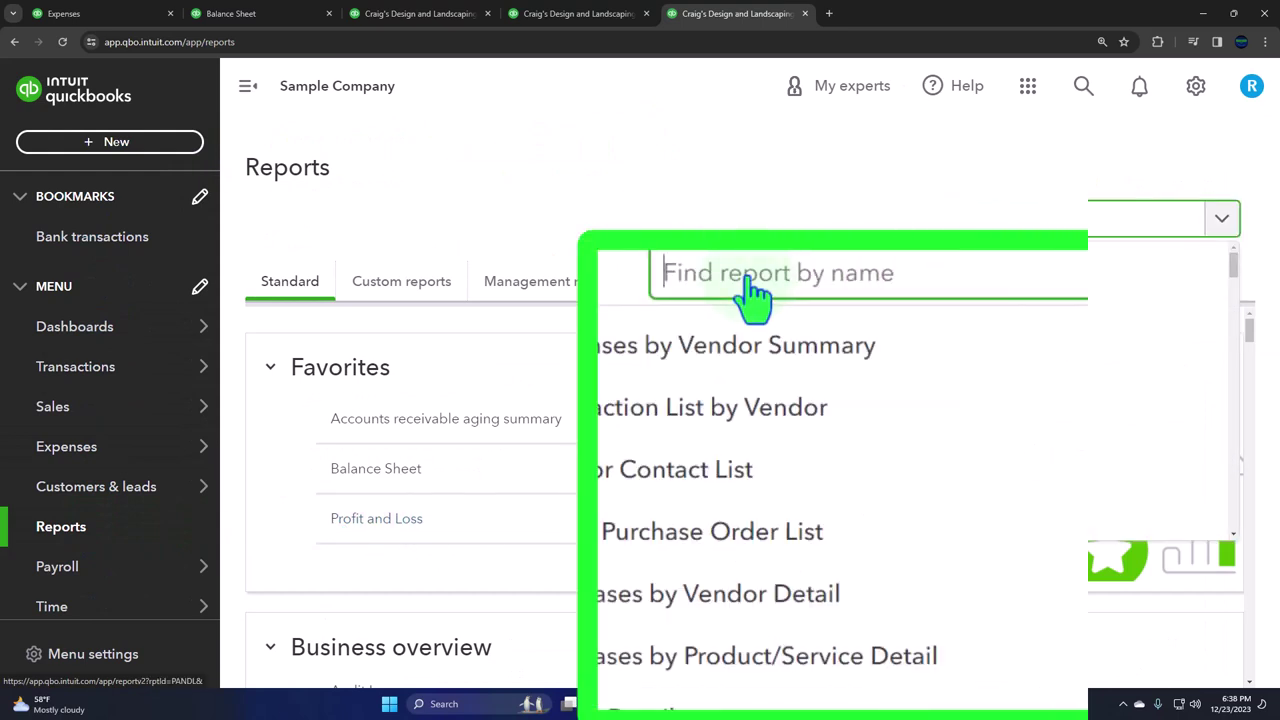
{"action": "type", "text": "inve"}
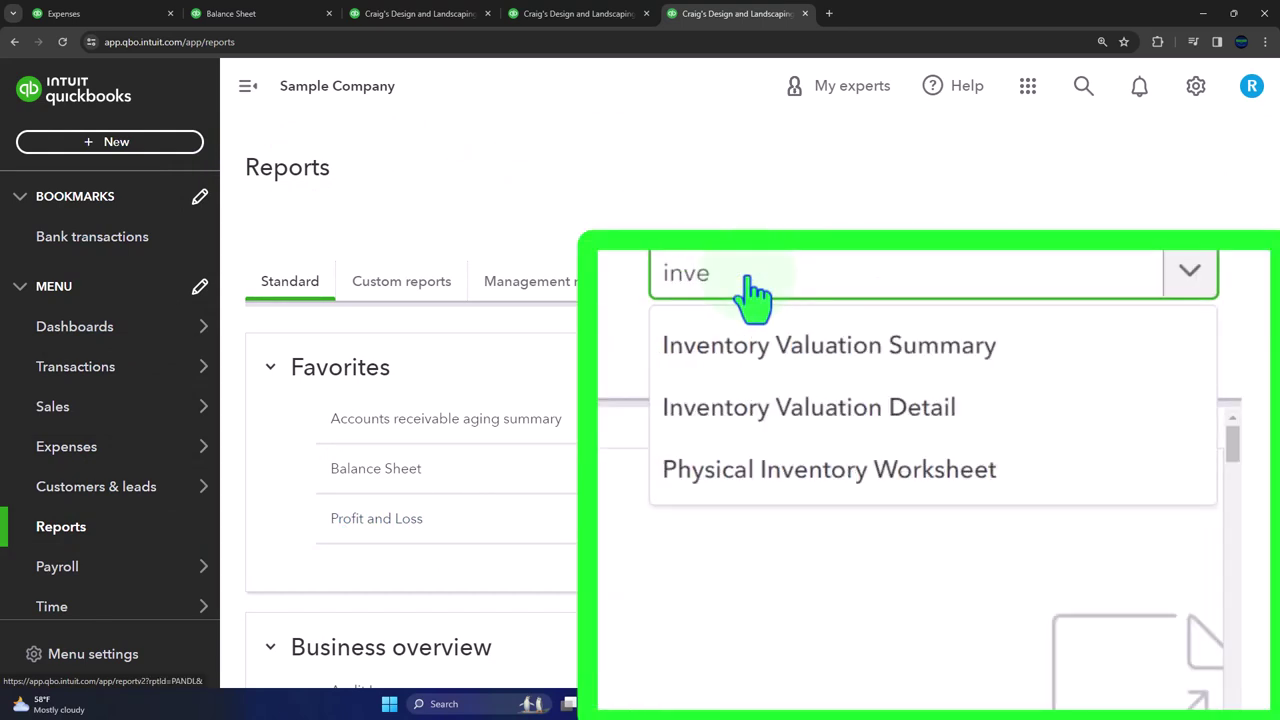
{"action": "left_click", "coordinate": [1140, 283]}
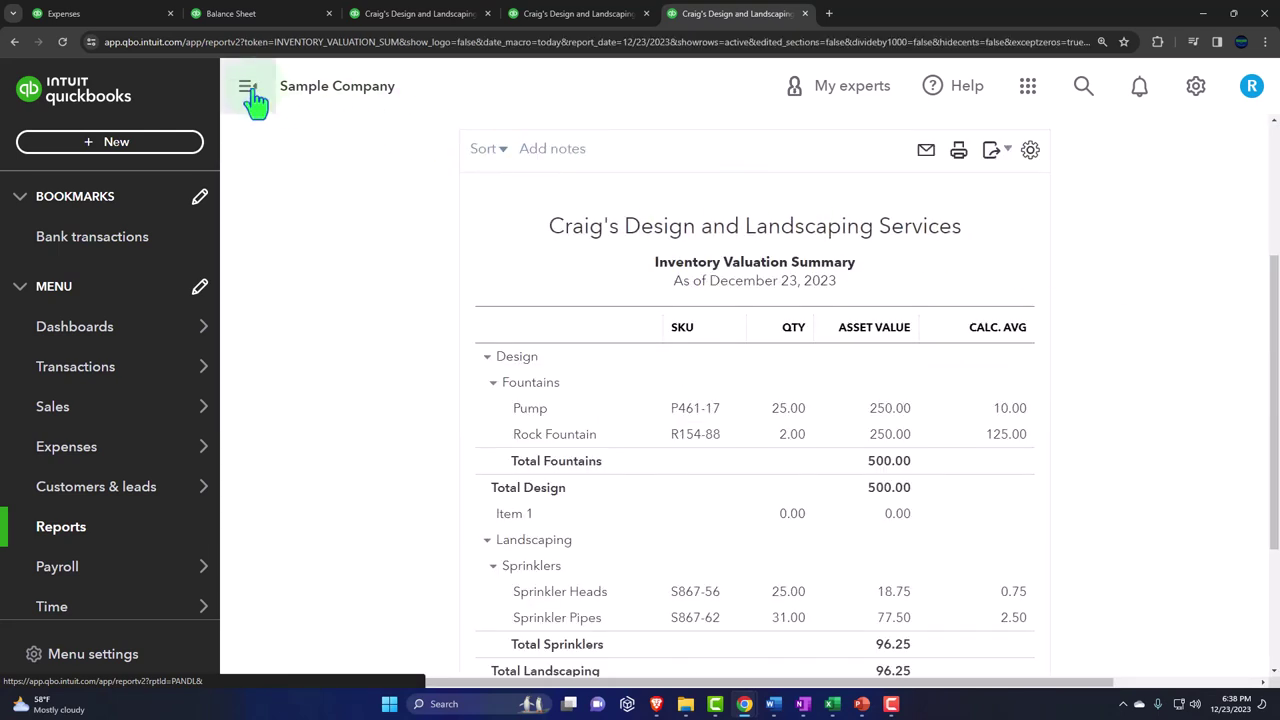
{"action": "left_click", "coordinate": [248, 90]}
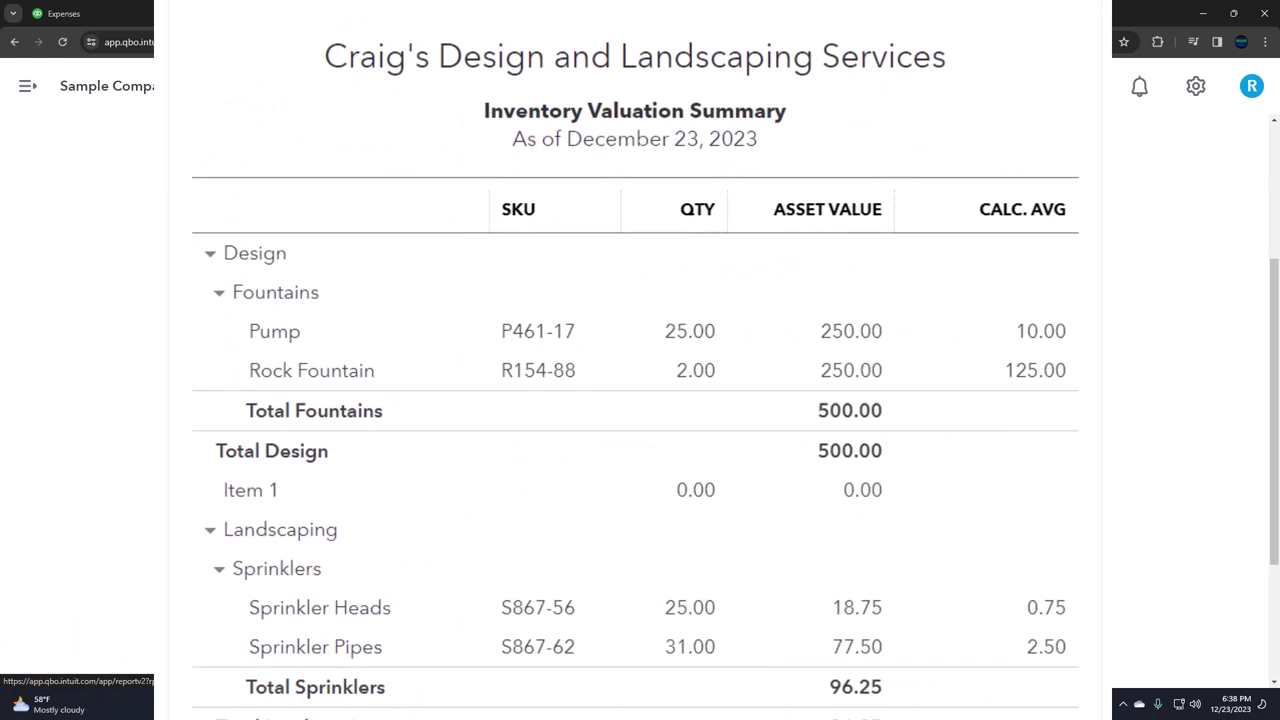
{"action": "scroll", "coordinate": [635, 400], "scroll_direction": "down", "scroll_amount": 1}
{"action": "scroll", "coordinate": [635, 400], "scroll_direction": "down", "scroll_amount": 1}
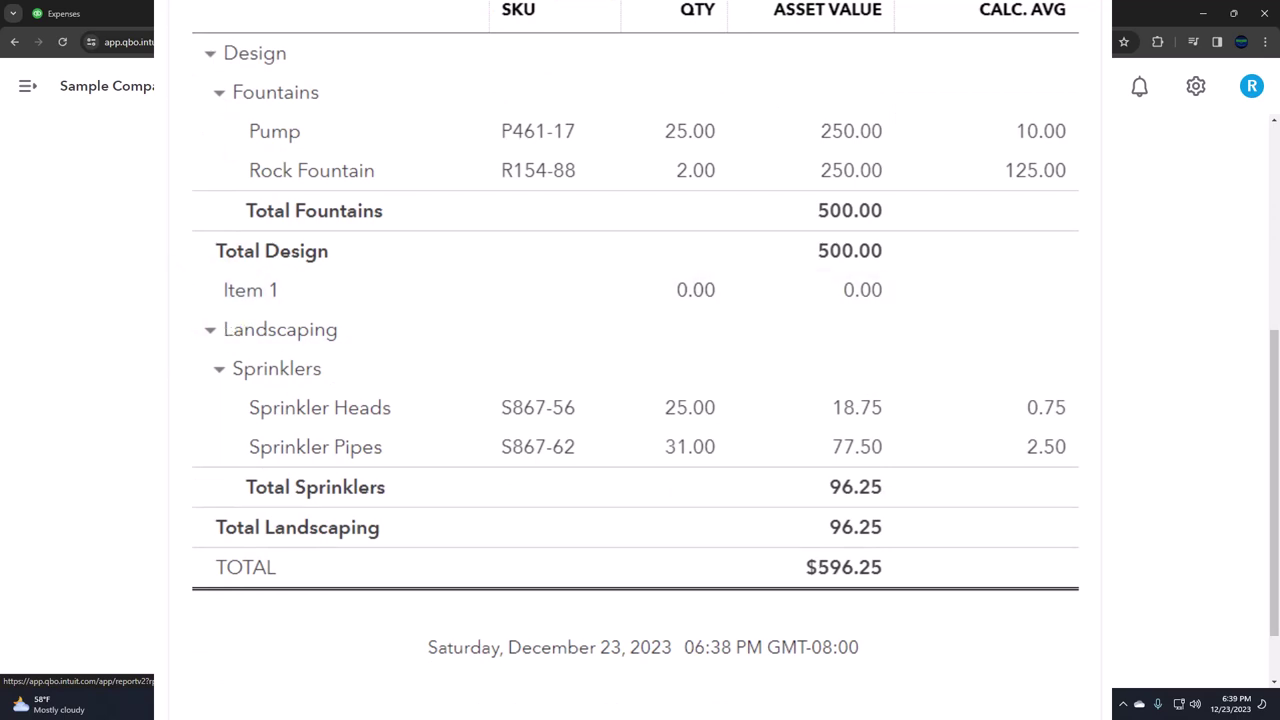
{"action": "scroll", "coordinate": [271, 409], "scroll_direction": "up", "scroll_amount": 4}
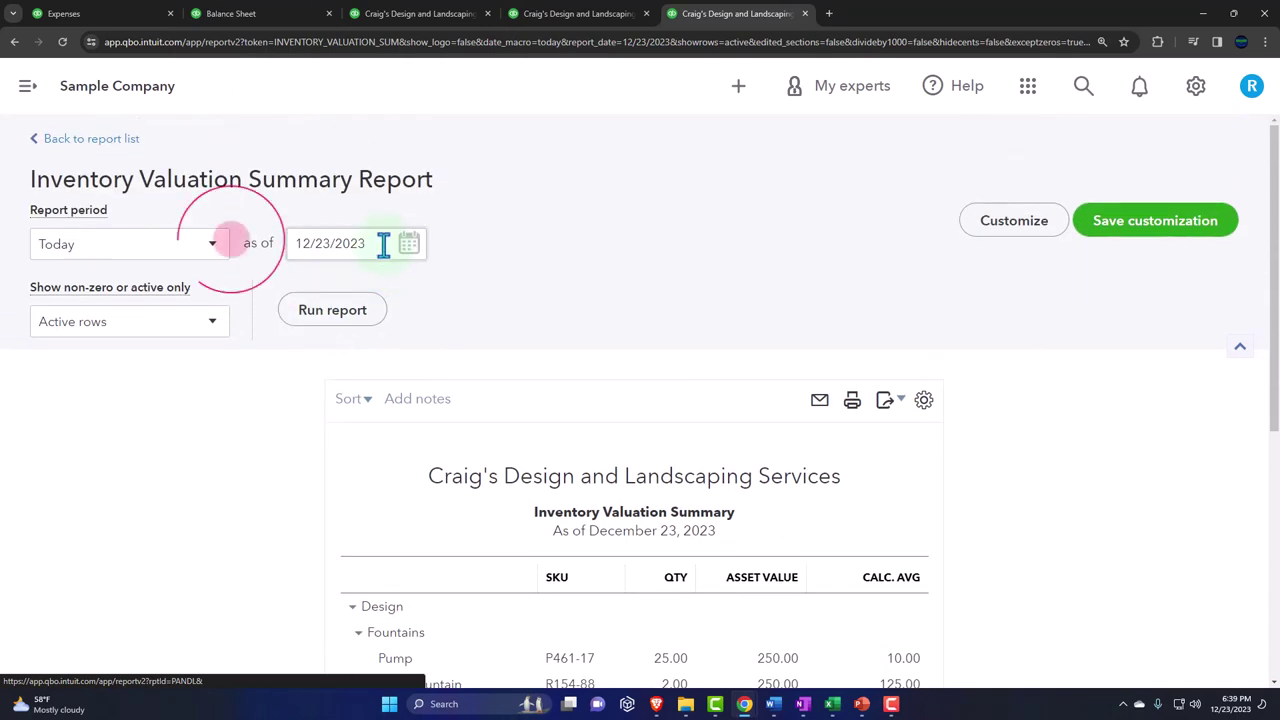
Rerun Inventory Valuation Summary as of 12/31/2024, now totaling $796.25
{"action": "left_click", "coordinate": [383, 244]}
{"action": "type", "text": "12312"}
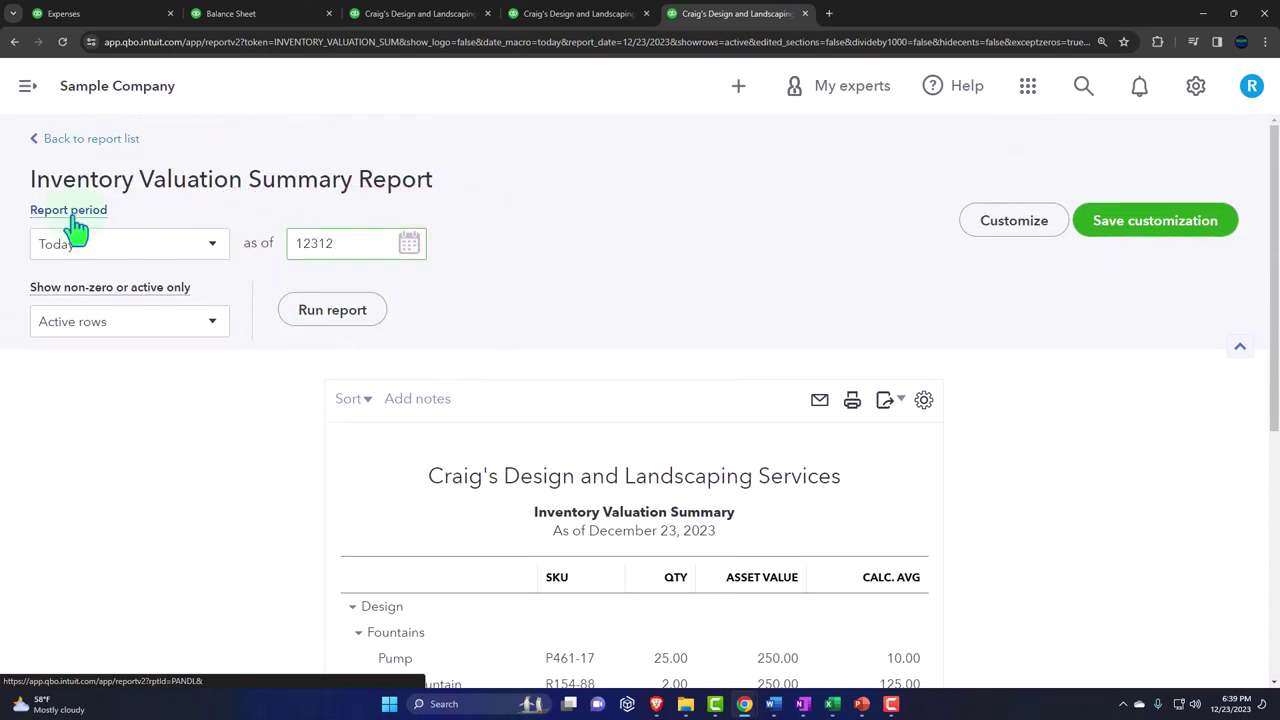
{"action": "type", "text": "4"}
{"action": "left_click", "coordinate": [314, 312]}
{"action": "scroll", "coordinate": [320, 466], "scroll_direction": "down", "scroll_amount": 3}
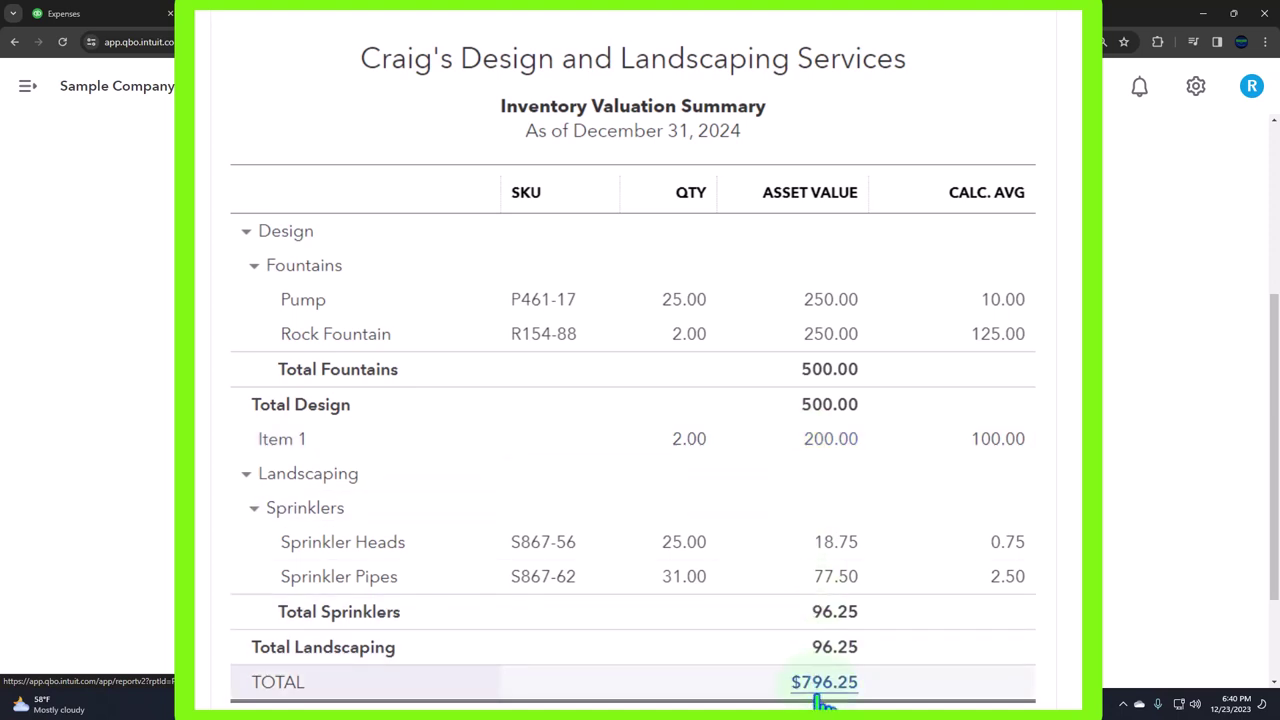
Confirm the Balance Sheet inventory asset also reads $796.25, then go to Expenses
{"action": "left_click", "coordinate": [262, 15]}
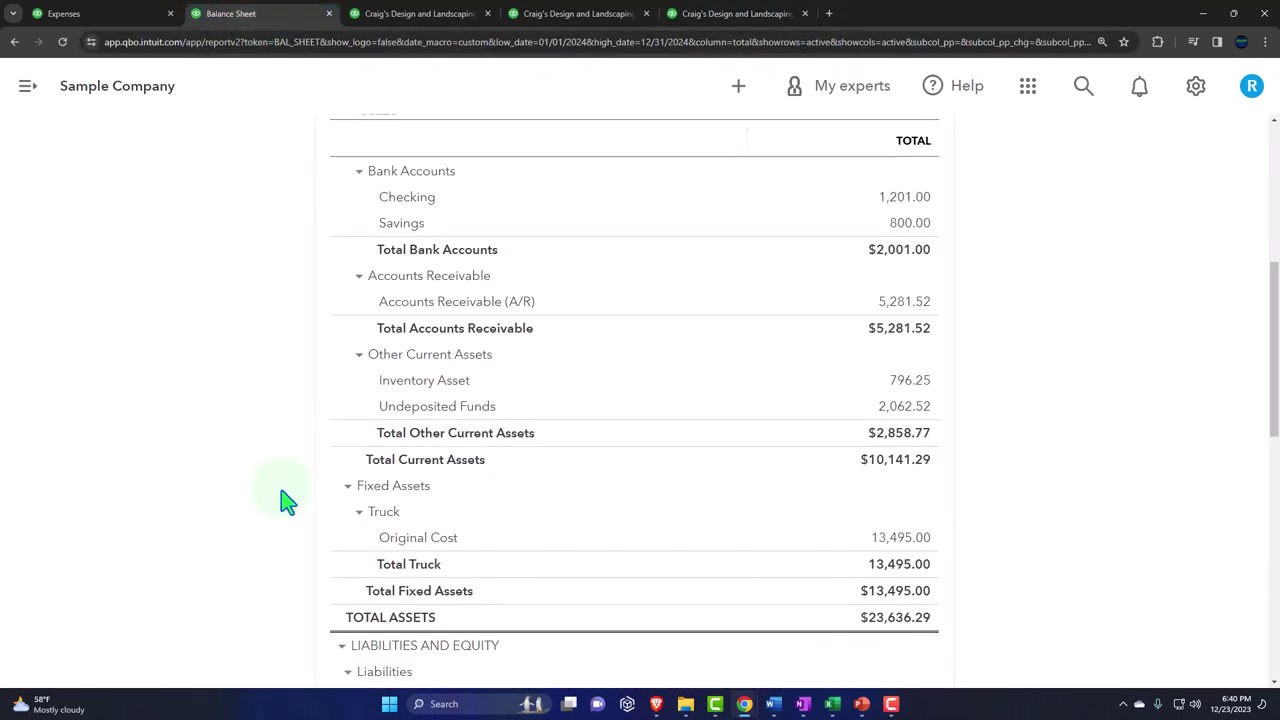
{"action": "scroll", "coordinate": [285, 502], "scroll_direction": "up", "scroll_amount": 1}
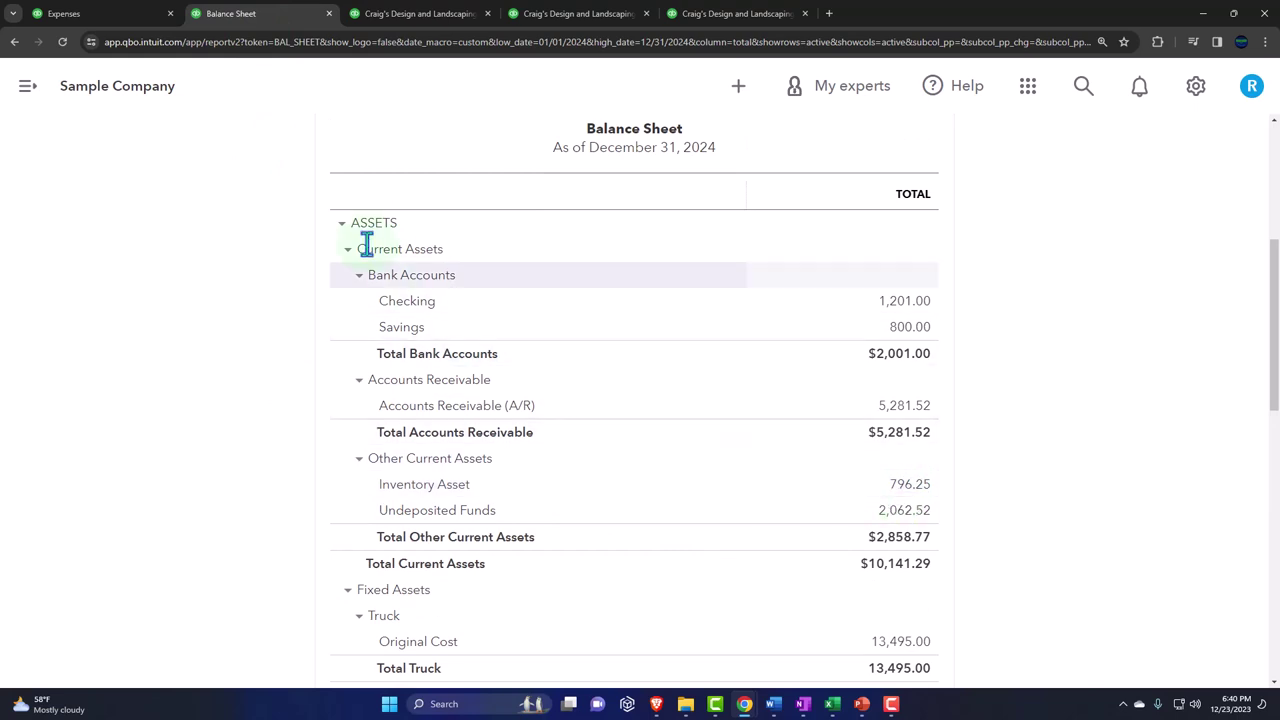
{"action": "left_click", "coordinate": [128, 24]}
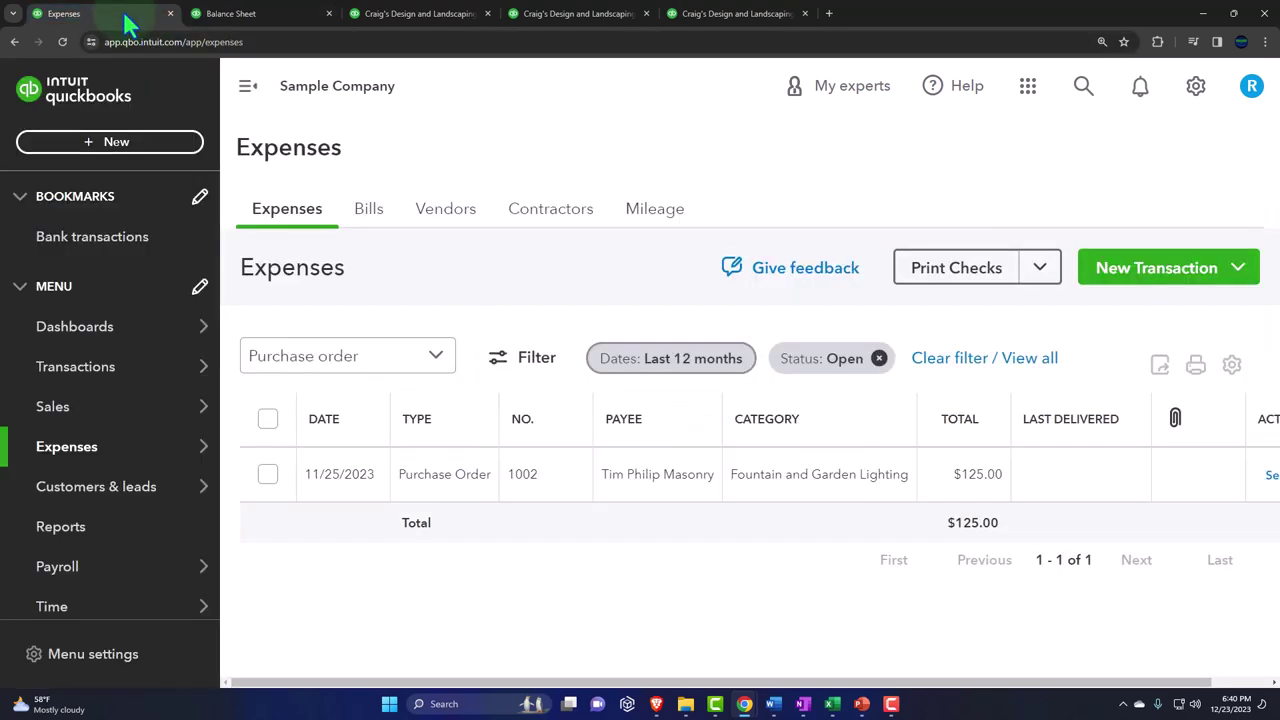
Start a new invoice for Customer 1
{"action": "left_click", "coordinate": [106, 146]}
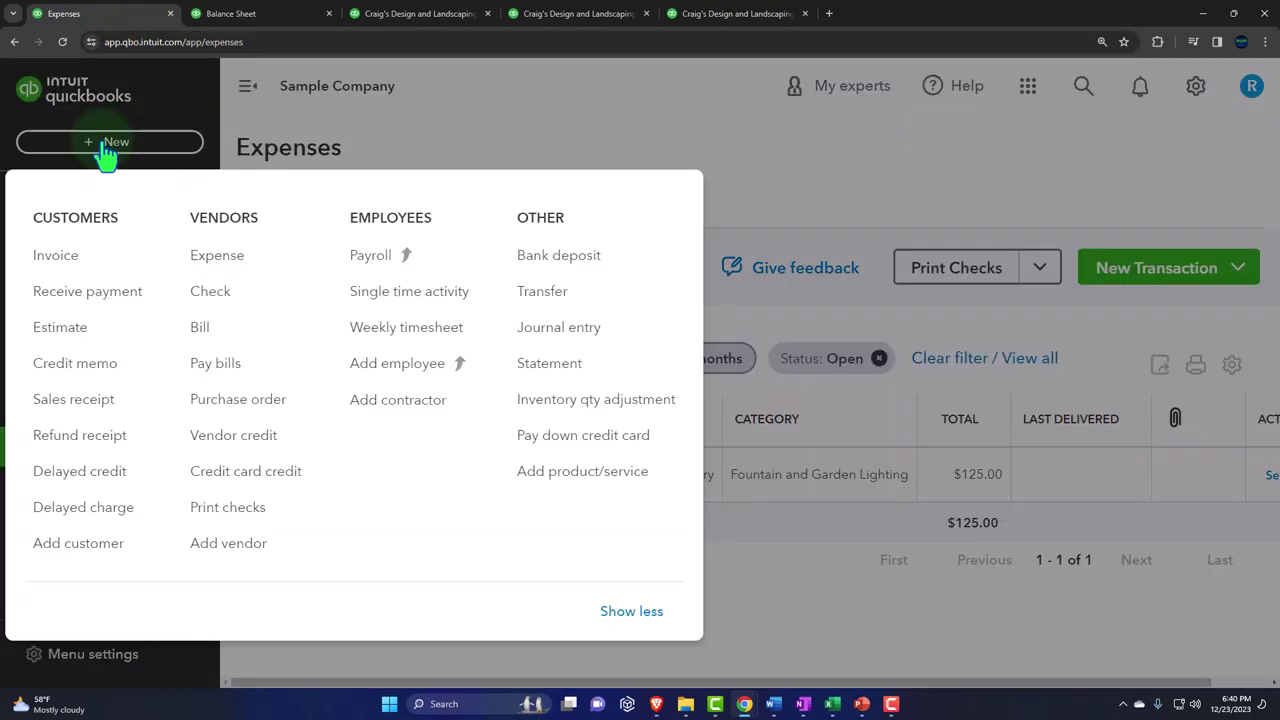
{"action": "left_click", "coordinate": [64, 264]}
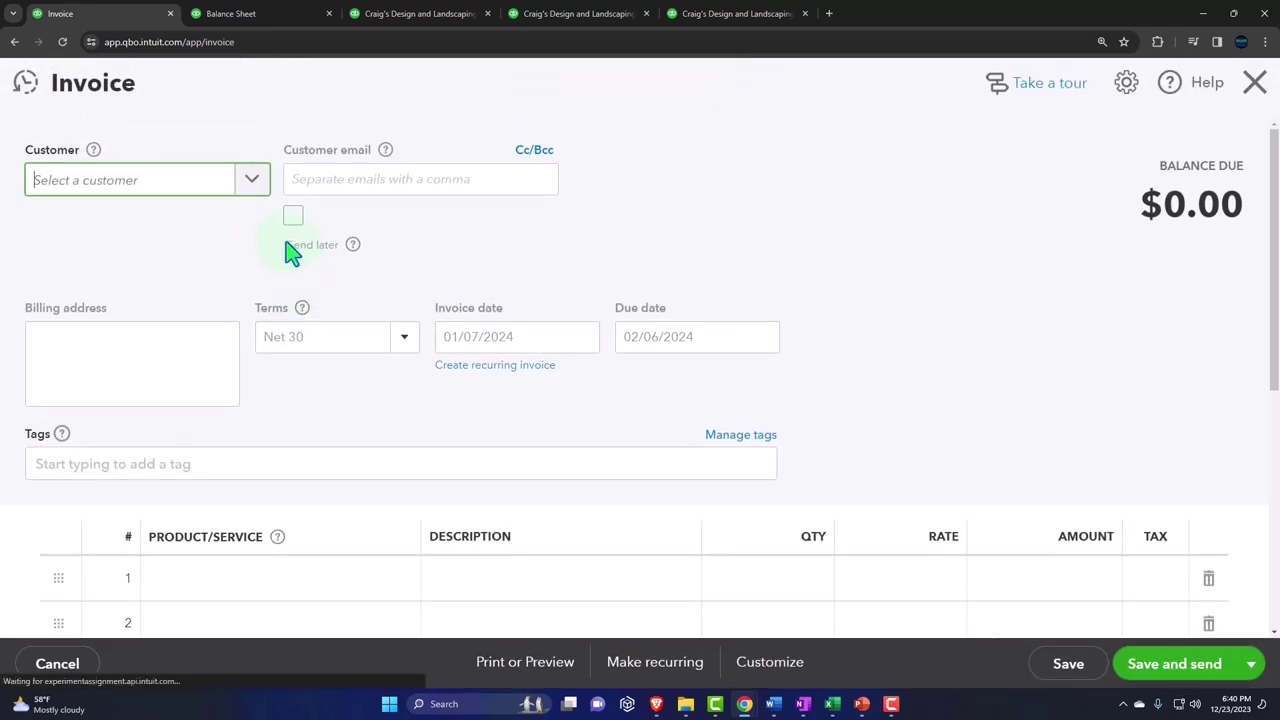
{"action": "type", "text": "cust"}
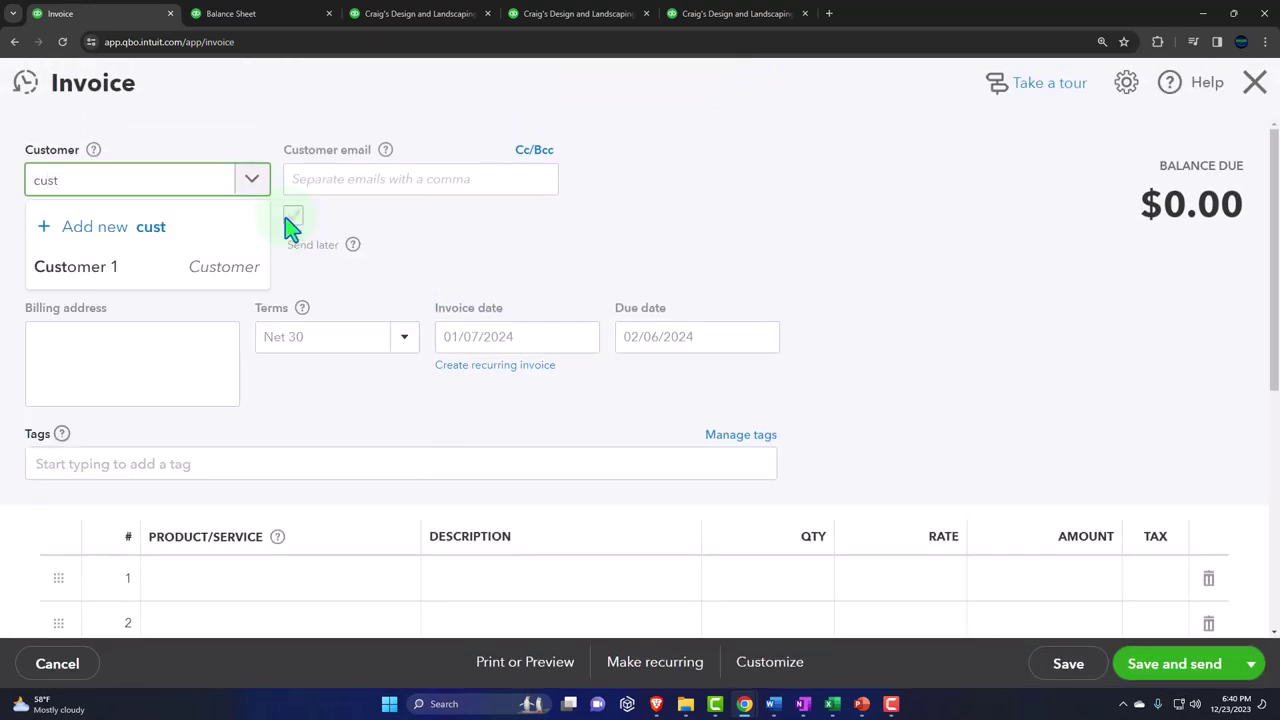
{"action": "left_click", "coordinate": [130, 268]}
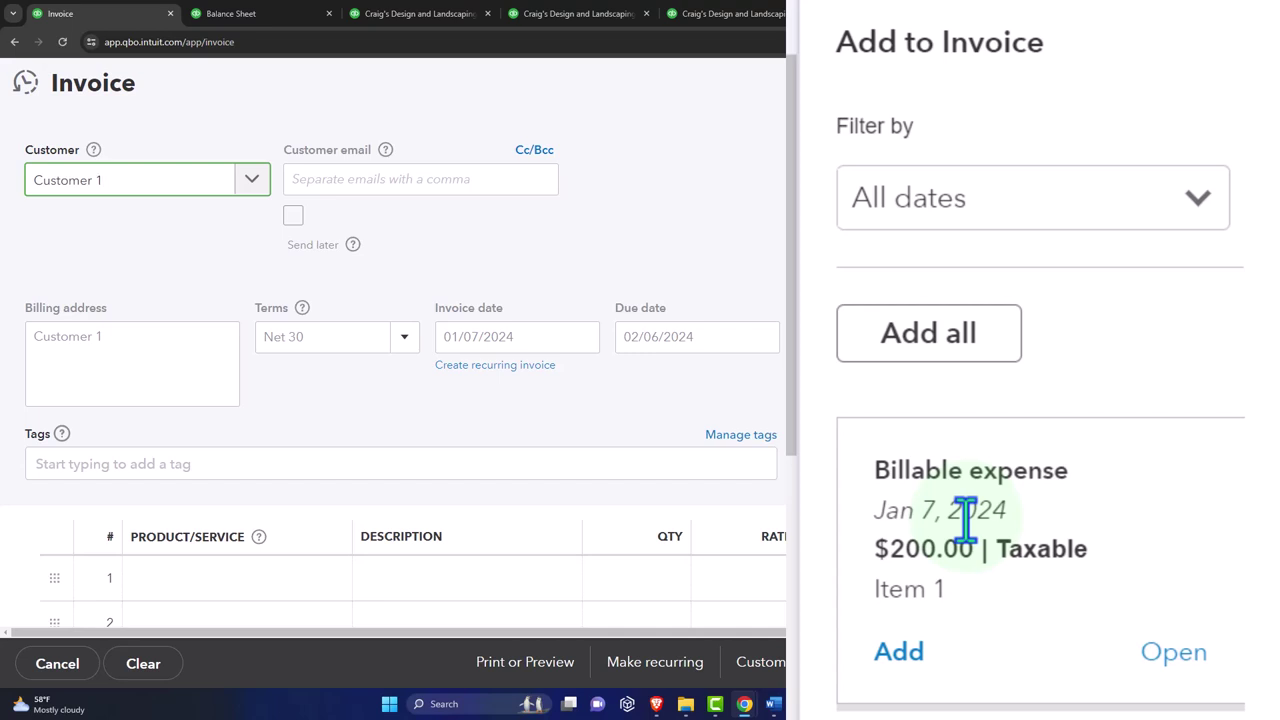
Add the $200 Item 1 billable expense as the invoice's first line
{"action": "left_click", "coordinate": [905, 655]}
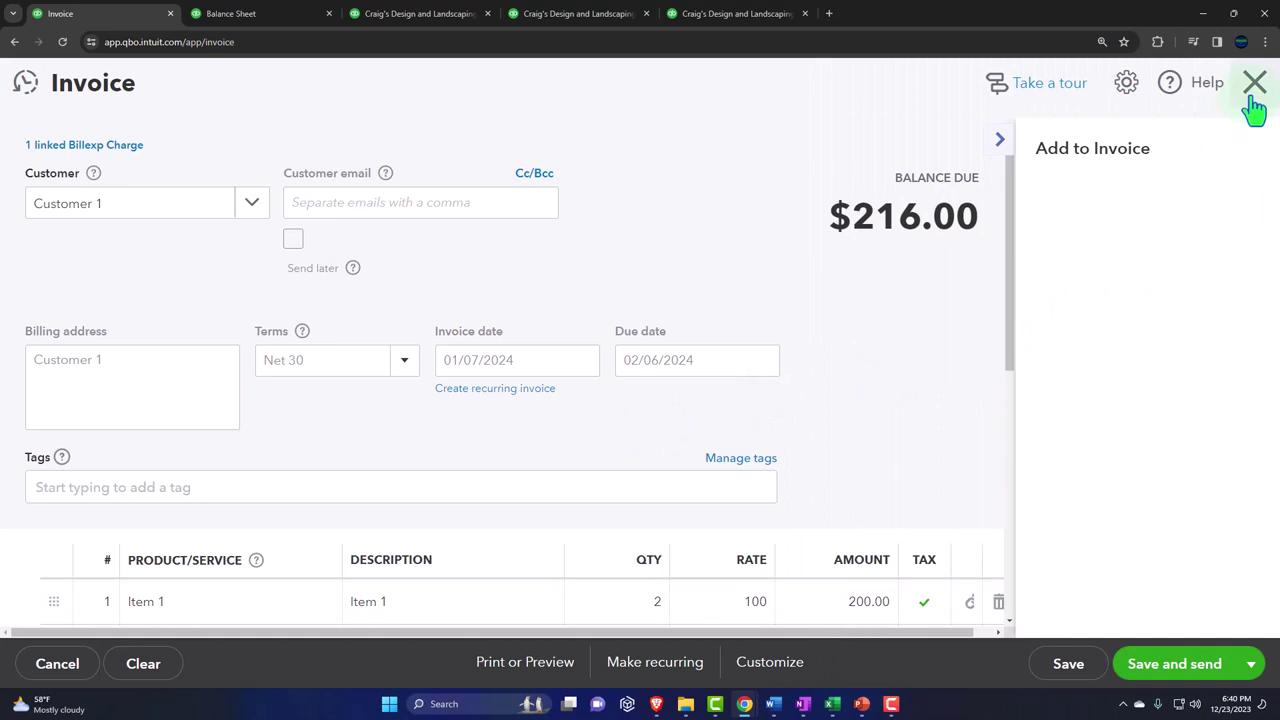
{"action": "left_click", "coordinate": [1254, 84]}
{"action": "scroll", "coordinate": [823, 320], "scroll_direction": "down", "scroll_amount": 2}
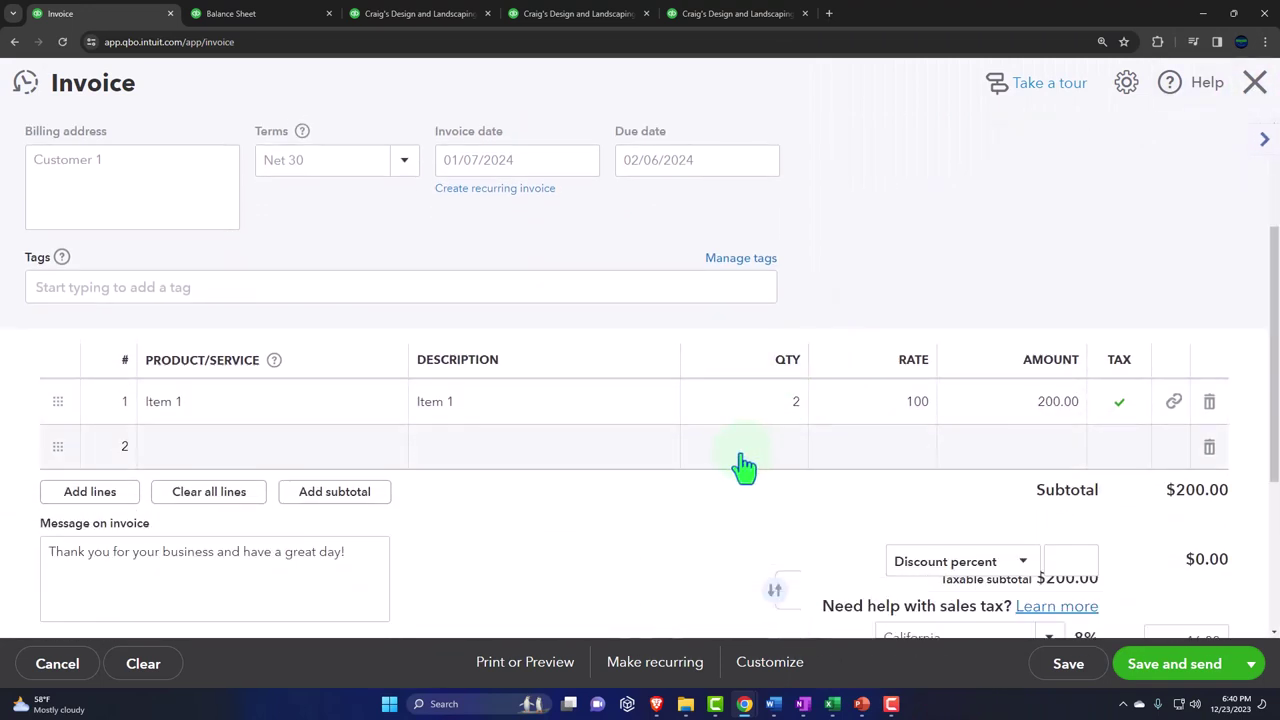
{"action": "left_click", "coordinate": [910, 424]}
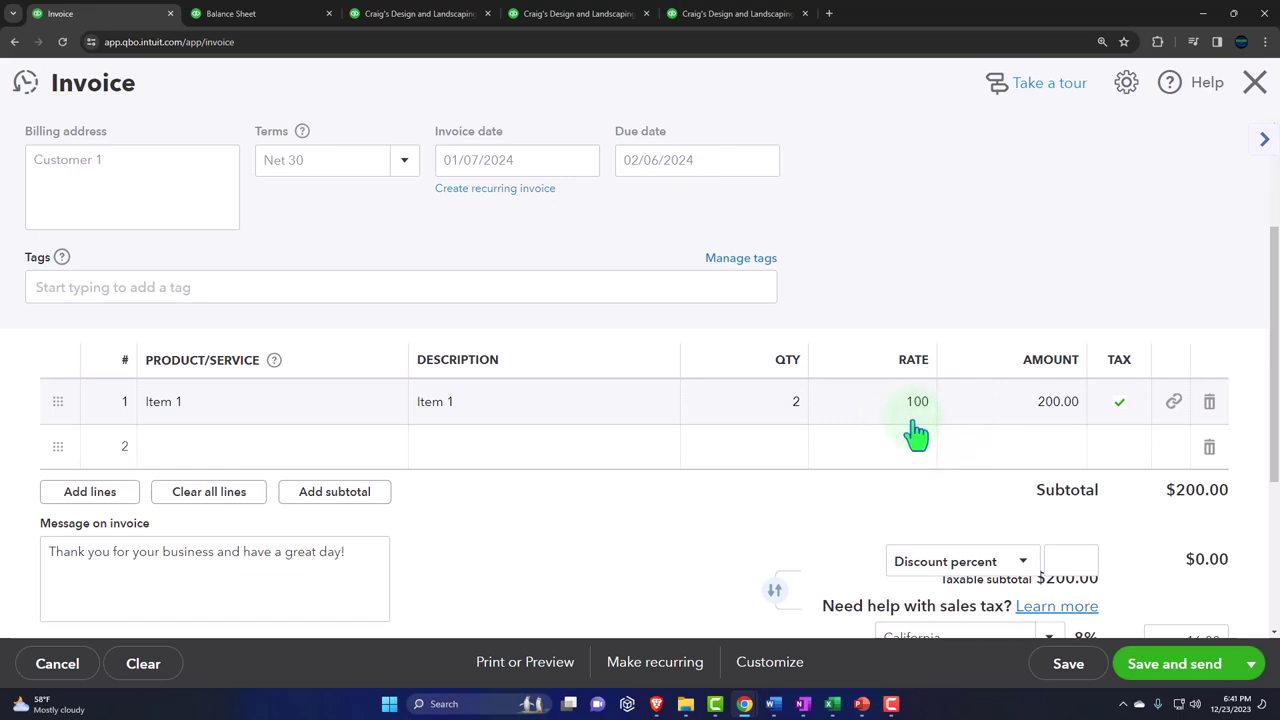
Add a second Item 1 line at quantity 2 and rate 160, then discard the invoice unsaved
{"action": "left_click", "coordinate": [190, 455]}
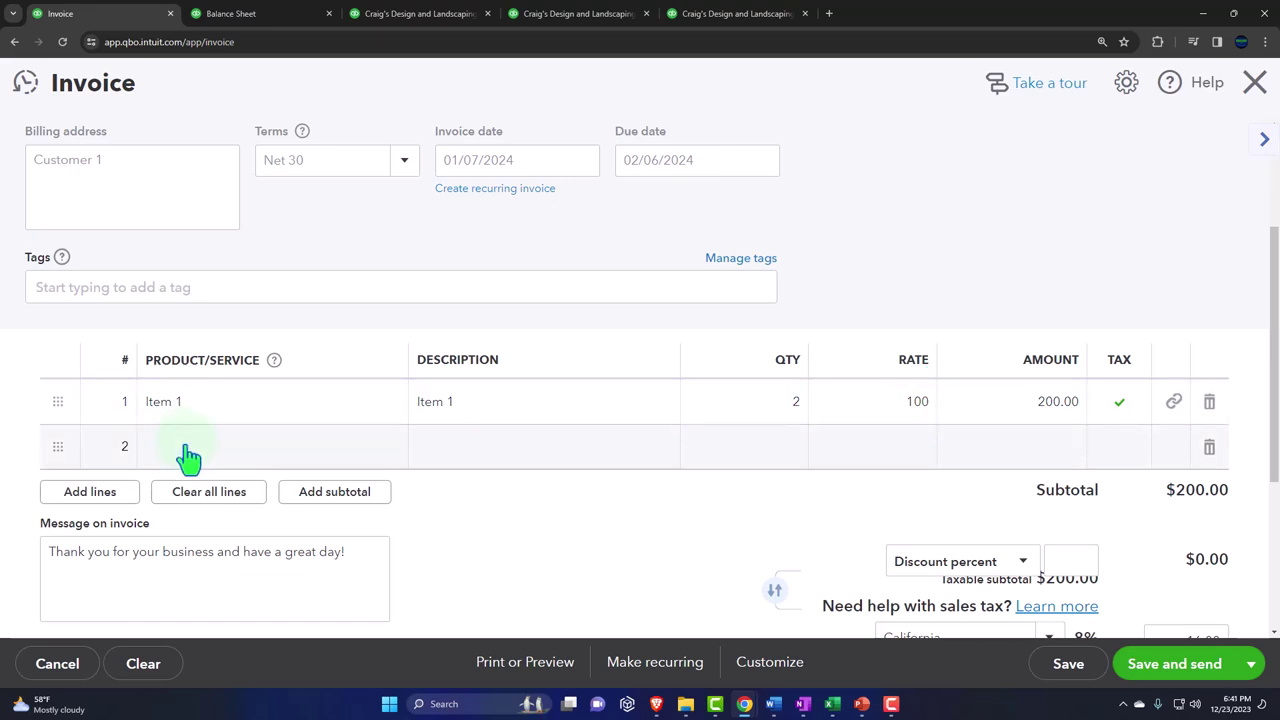
{"action": "left_click", "coordinate": [182, 463]}
{"action": "type", "text": "it"}
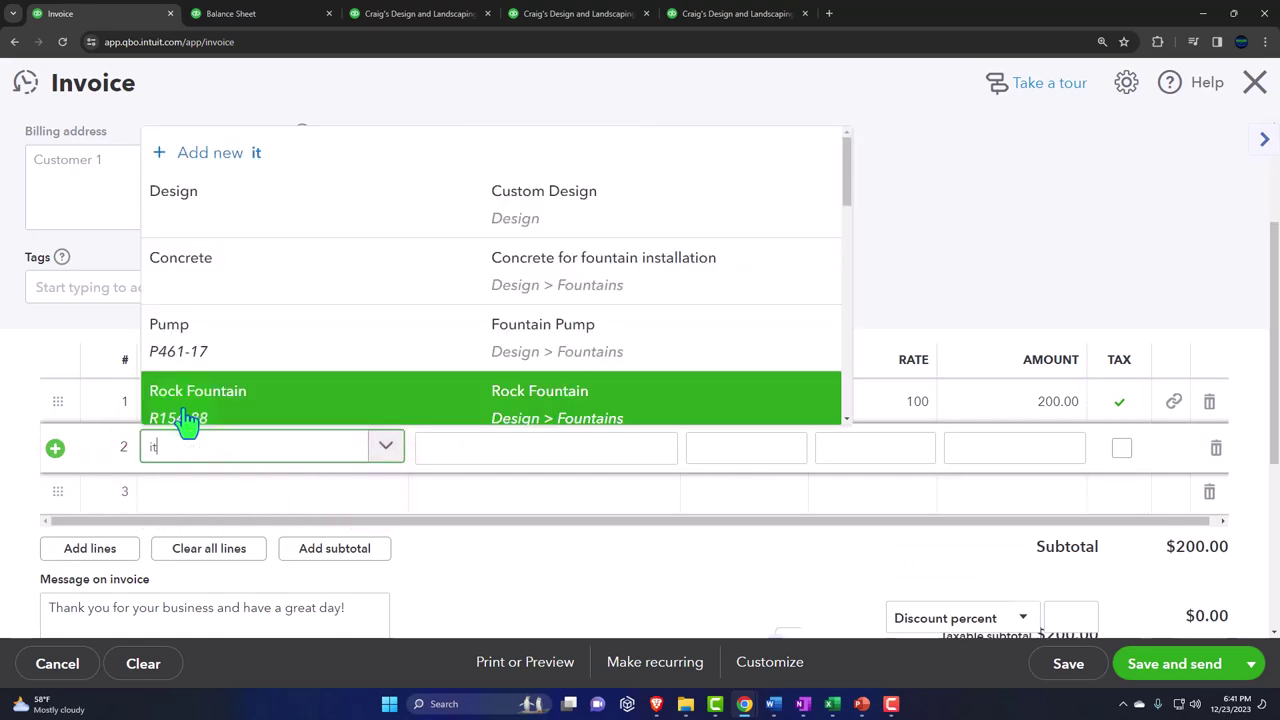
{"action": "left_click", "coordinate": [185, 412]}
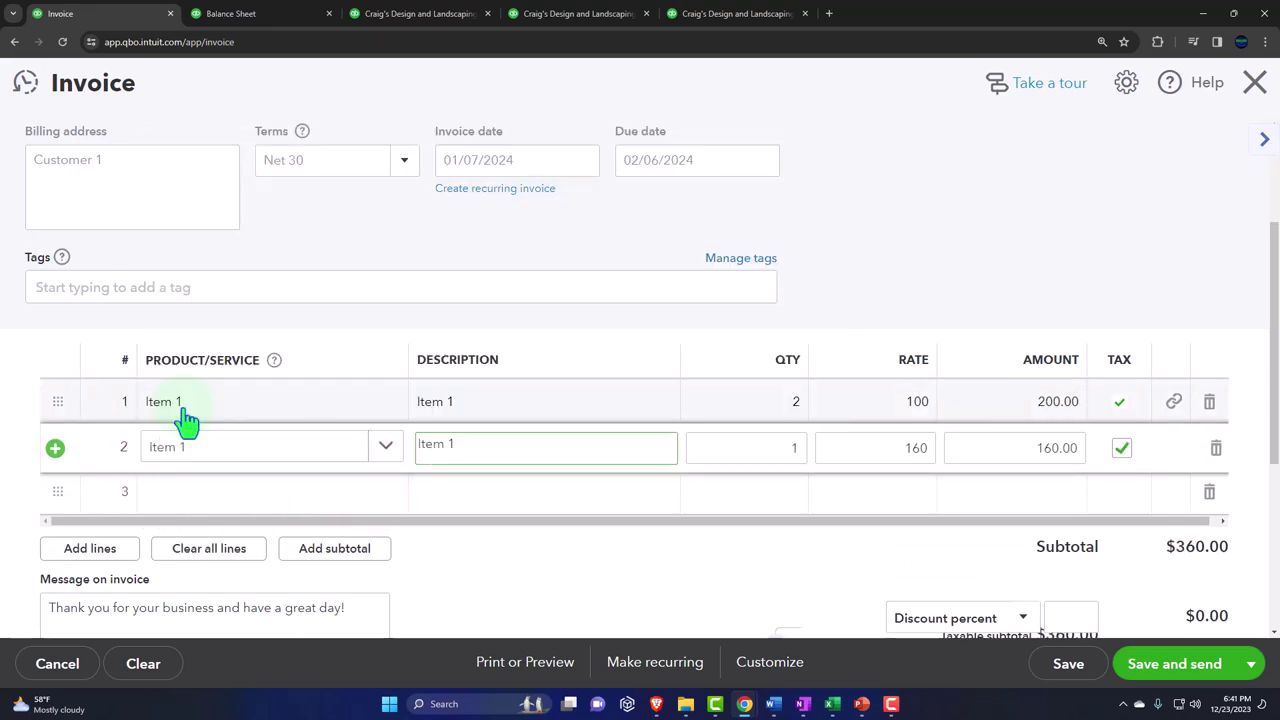
{"action": "left_click", "coordinate": [742, 462]}
{"action": "type", "text": "2"}
{"action": "left_click", "coordinate": [860, 450]}
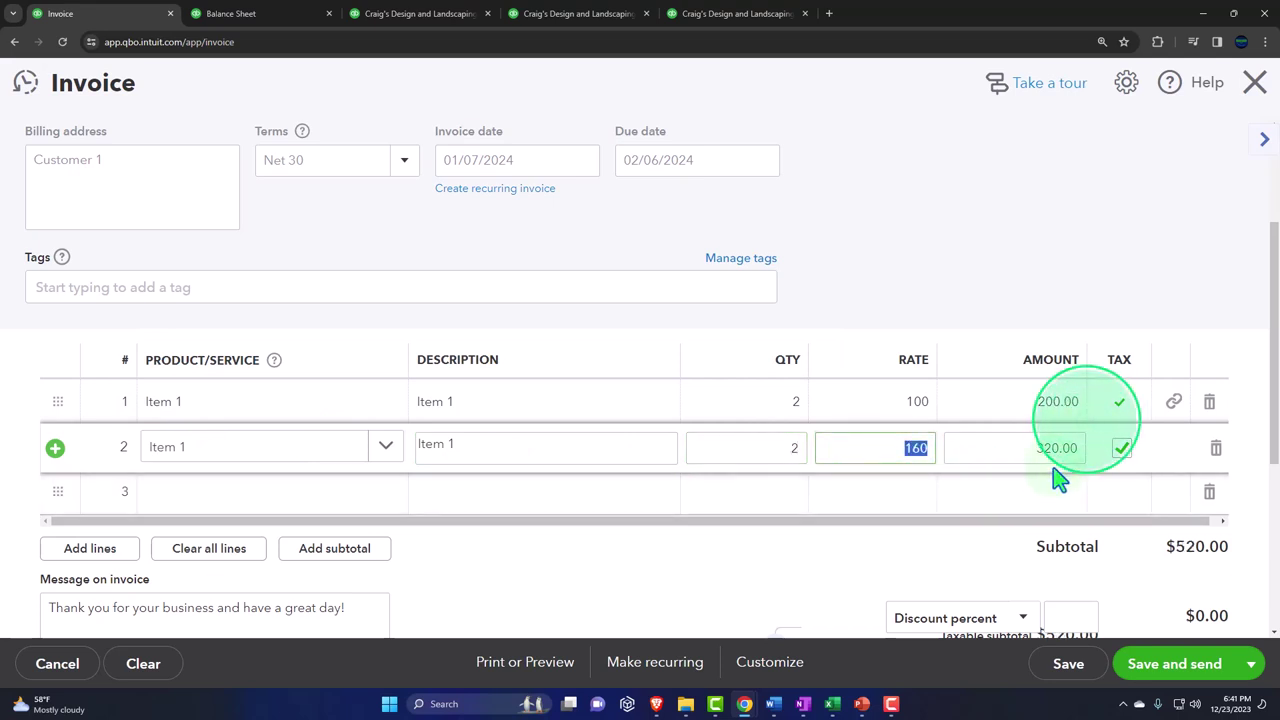
{"action": "left_click", "coordinate": [902, 438]}
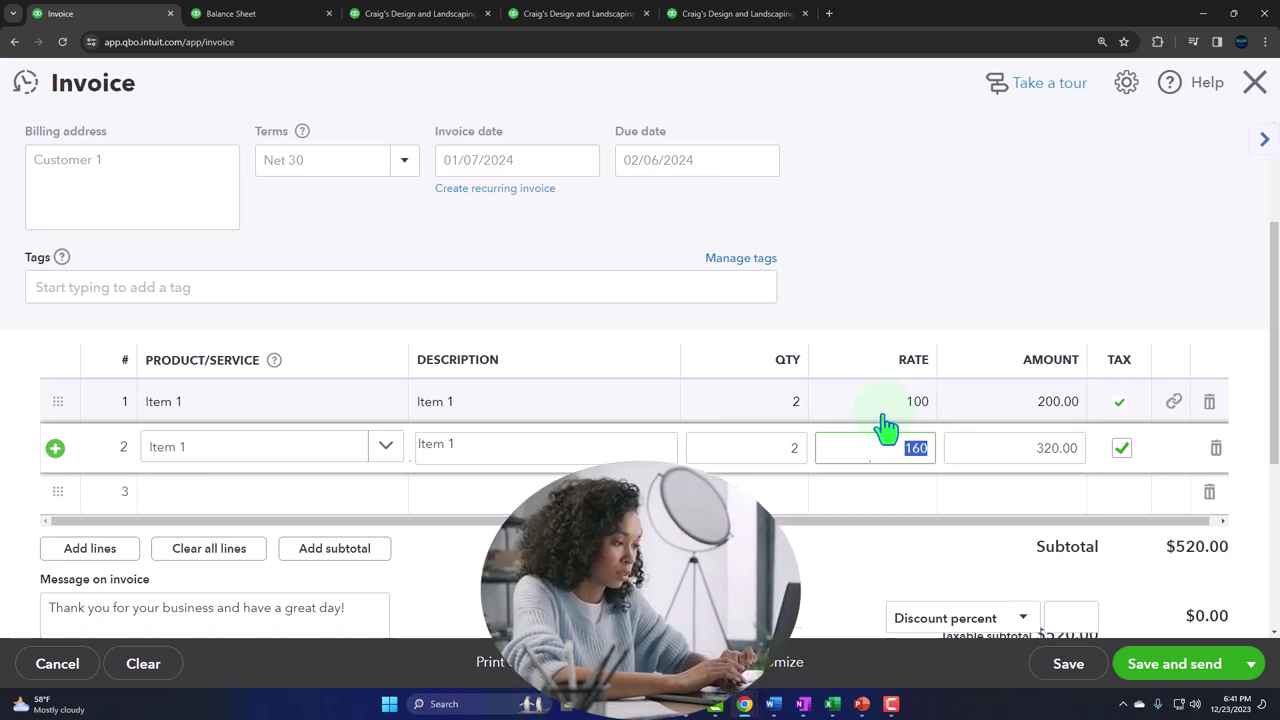
{"action": "left_click", "coordinate": [1254, 88]}
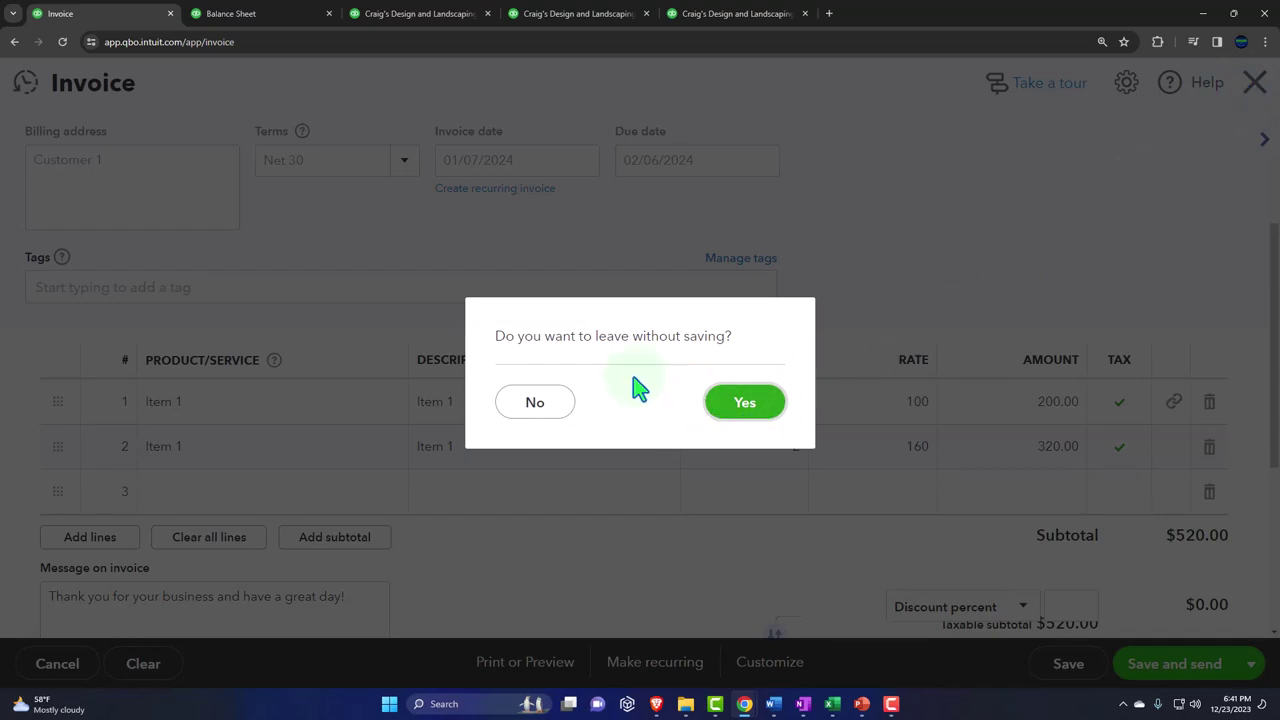
{"action": "left_click", "coordinate": [747, 405]}
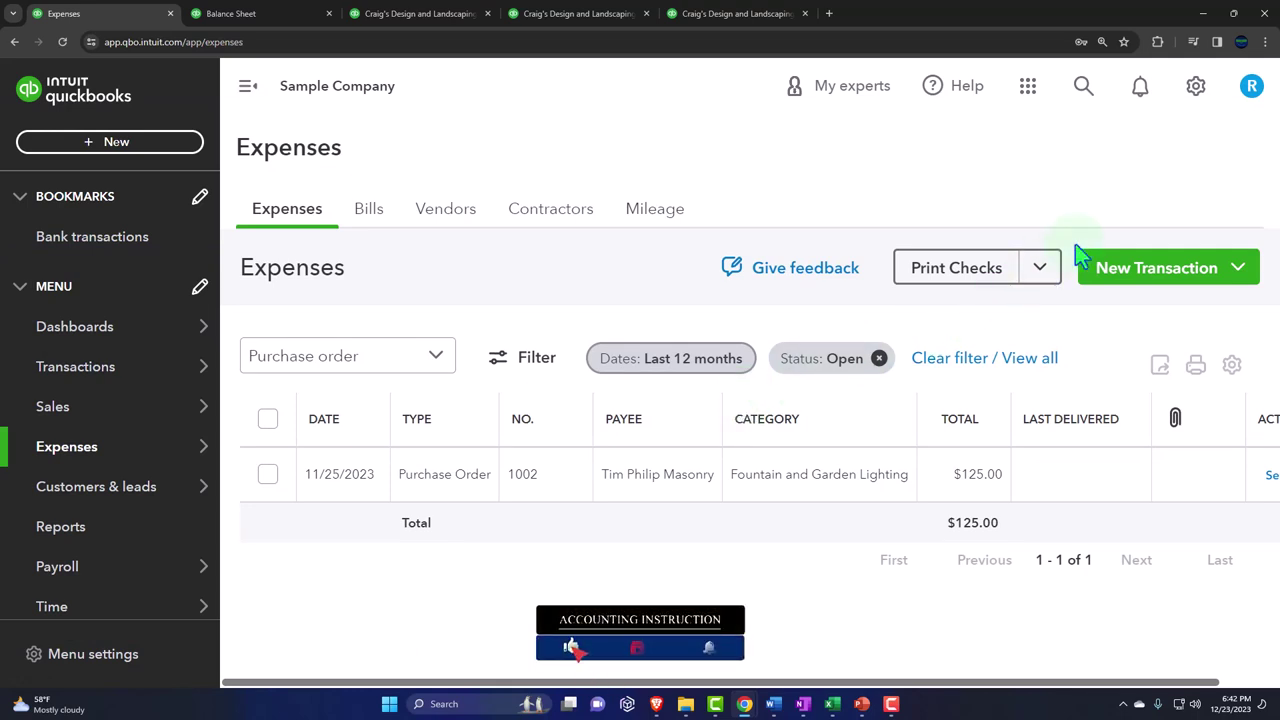
{"action": "left_click", "coordinate": [1196, 90]}
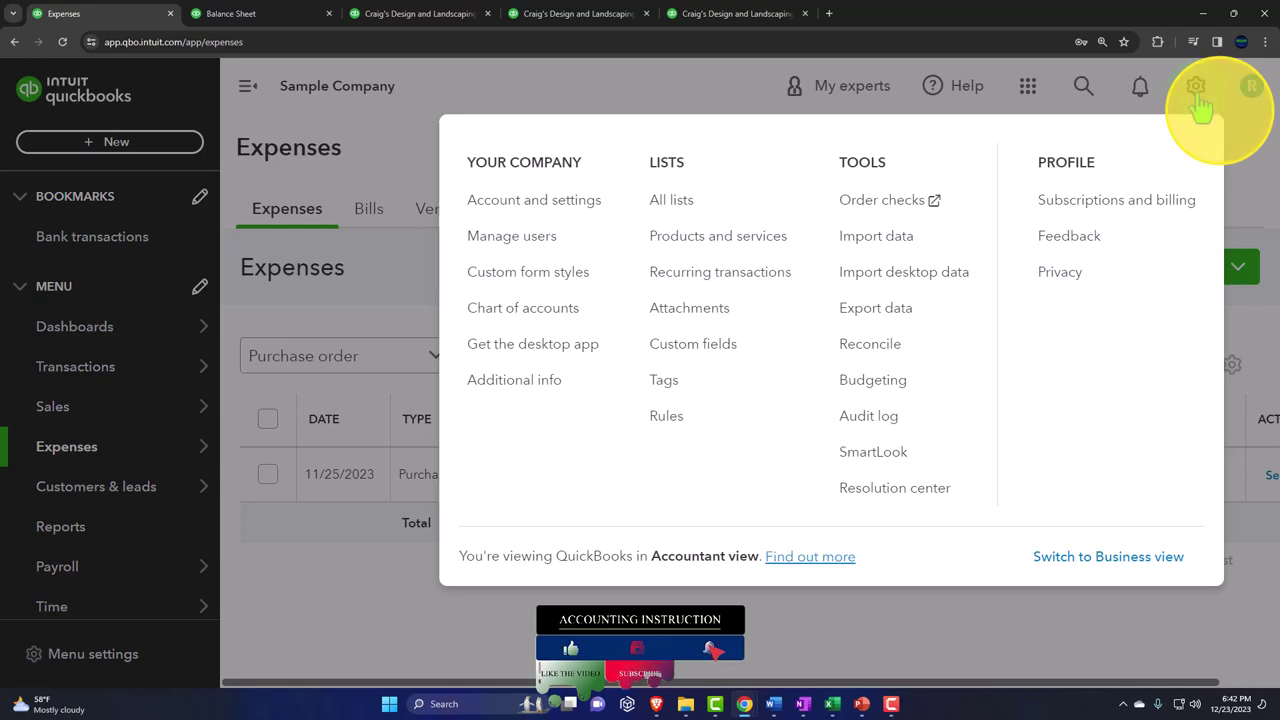
{"action": "left_click", "coordinate": [551, 212]}
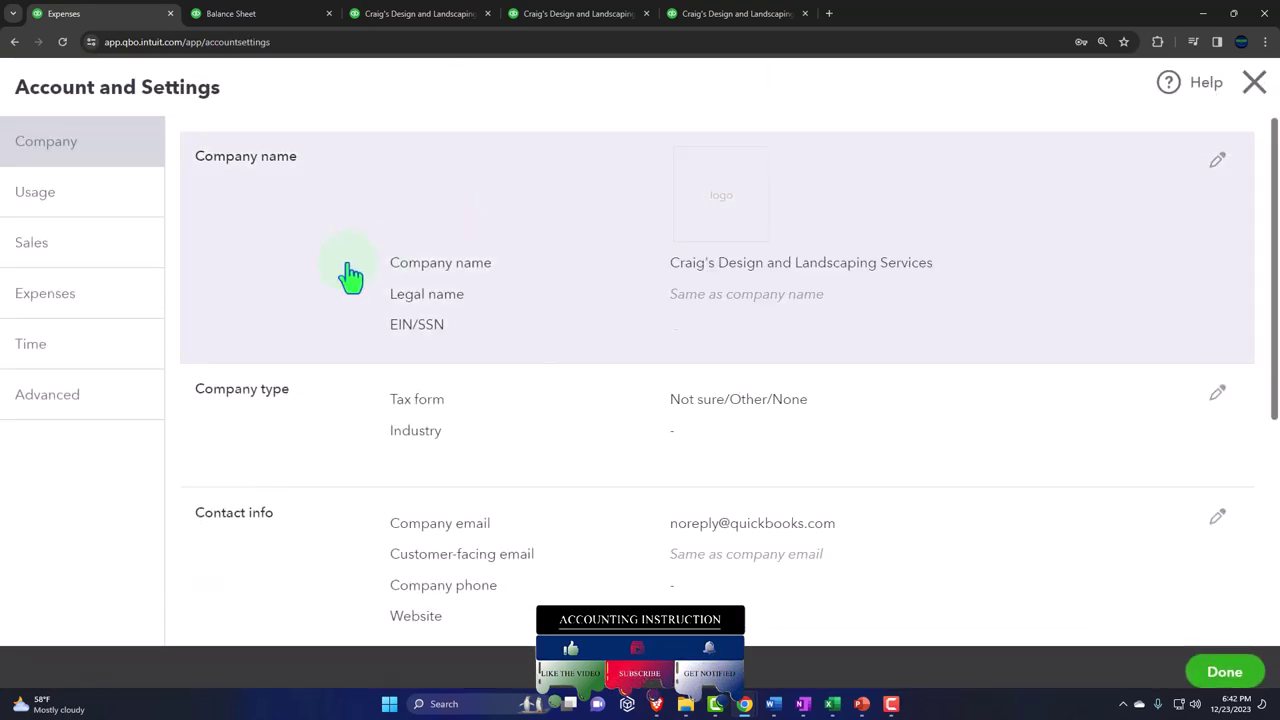
{"action": "left_click", "coordinate": [55, 298]}
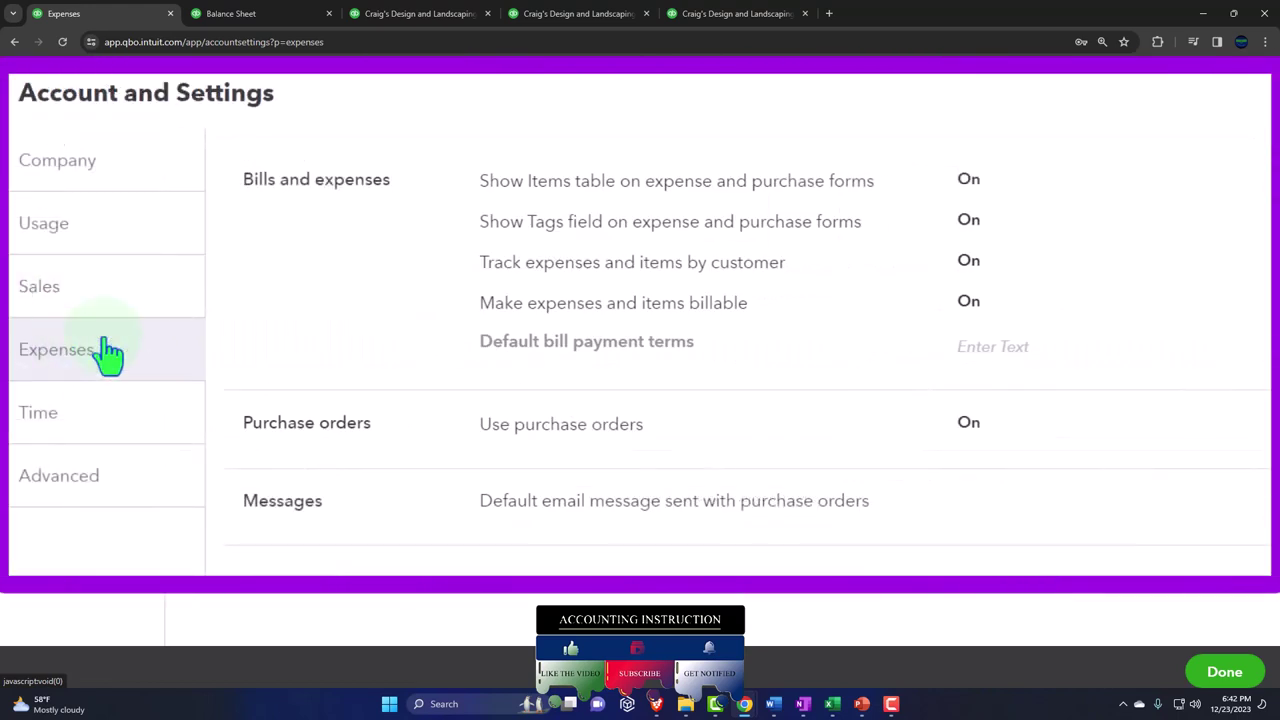
{"action": "left_click", "coordinate": [414, 237]}
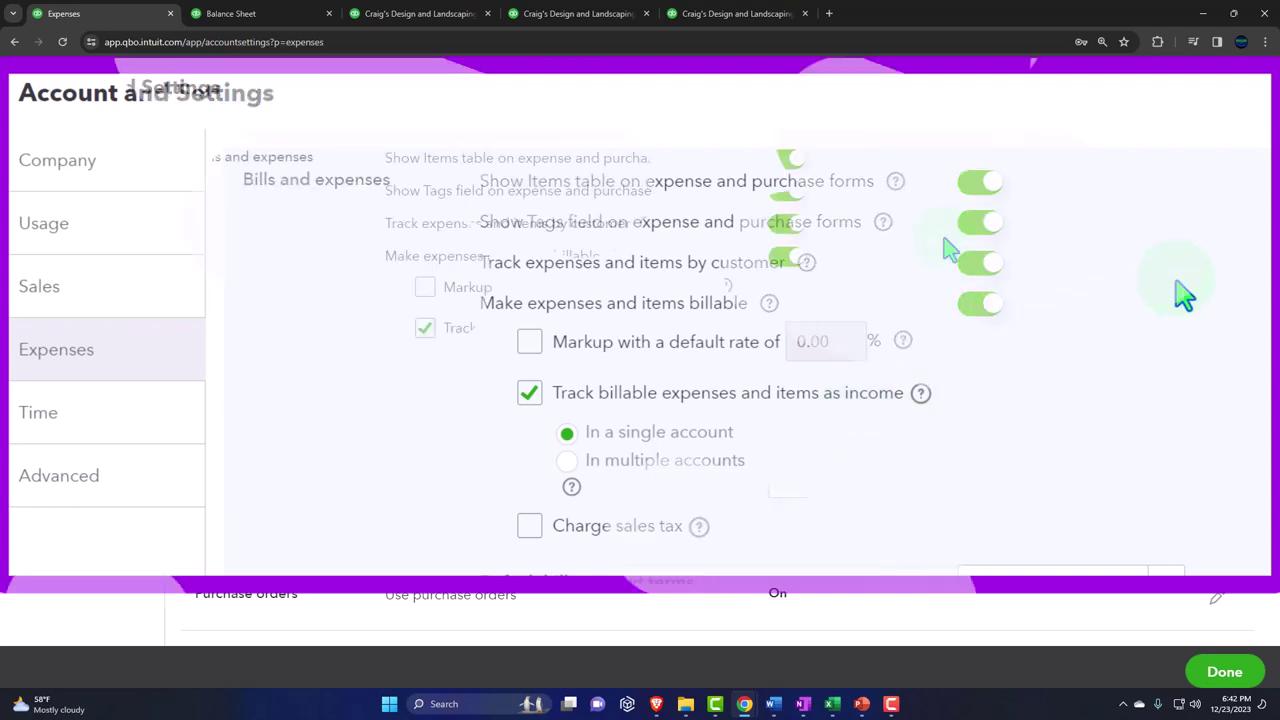
{"action": "left_click", "coordinate": [1251, 81]}
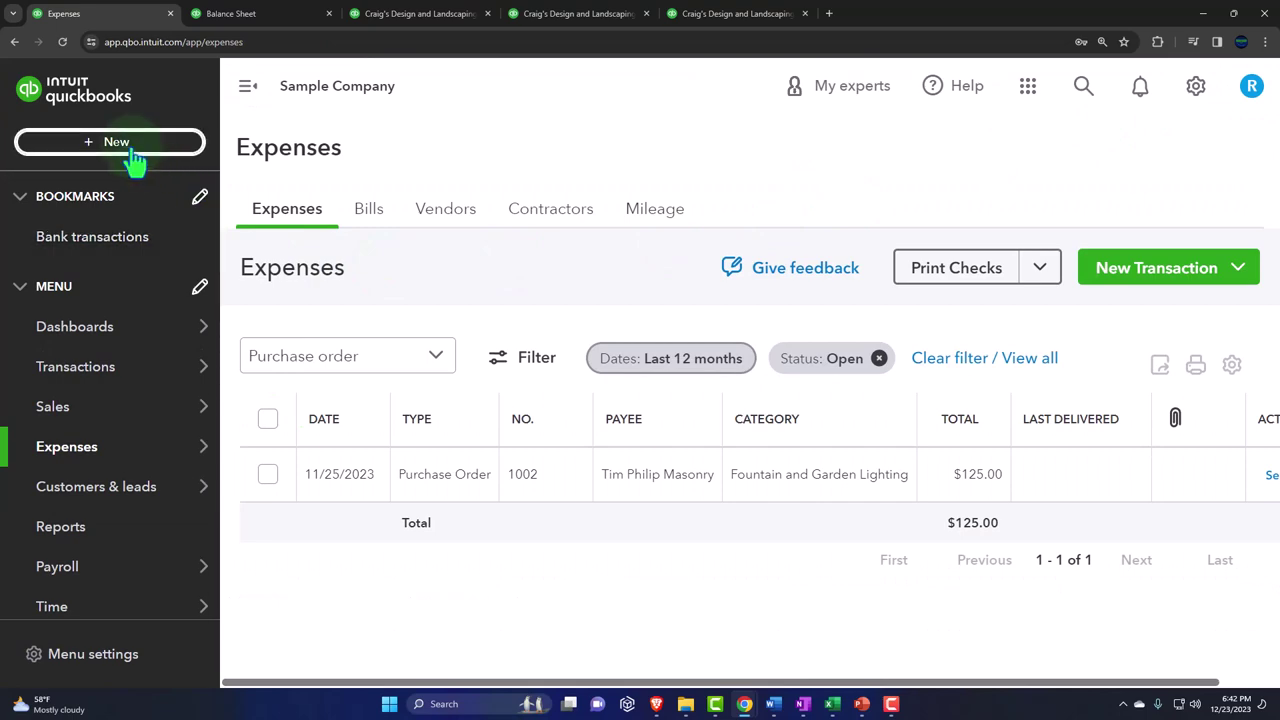
{"action": "left_click", "coordinate": [78, 143]}
{"action": "left_click", "coordinate": [203, 337]}
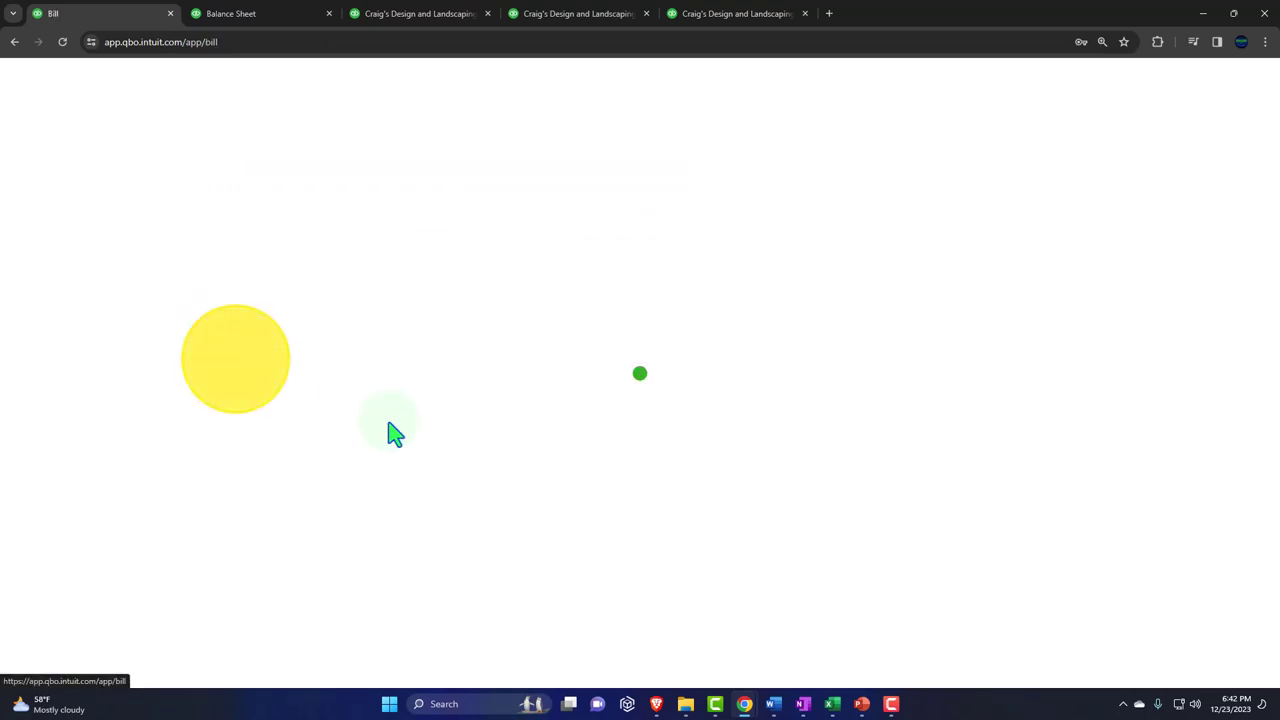
{"action": "scroll", "coordinate": [693, 517], "scroll_direction": "down", "scroll_amount": 2}
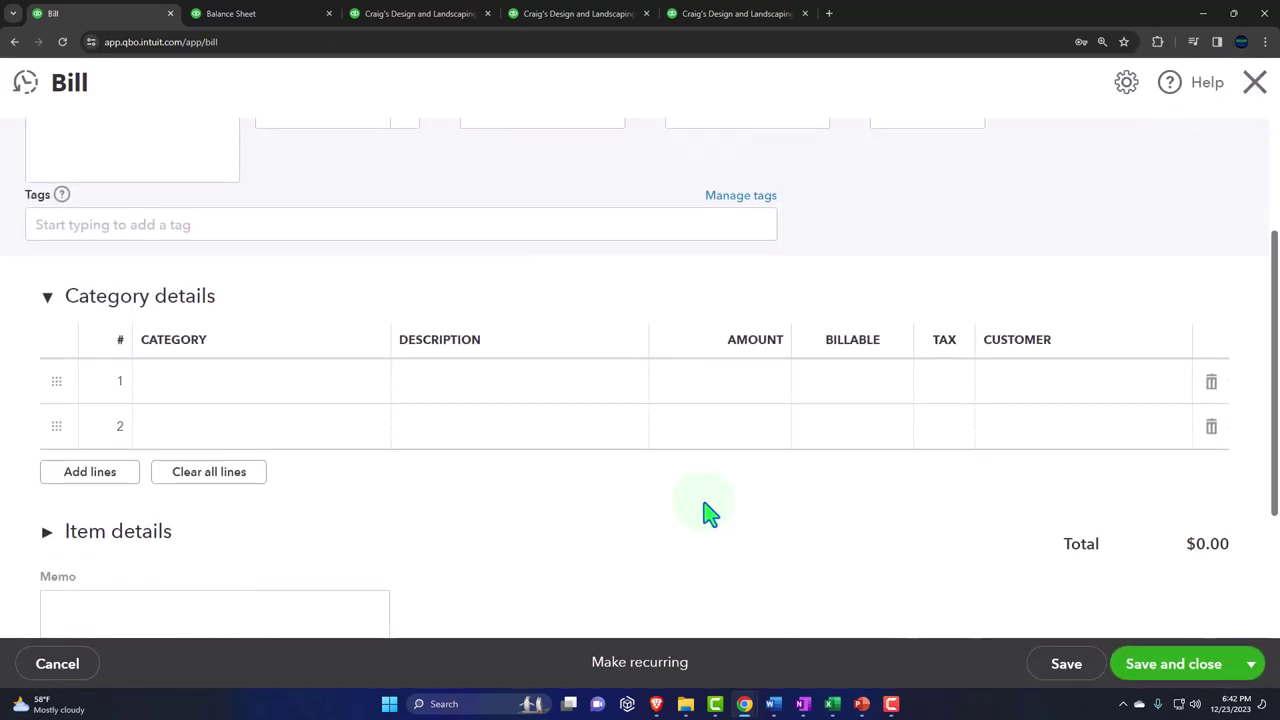
{"action": "left_click", "coordinate": [1017, 372]}
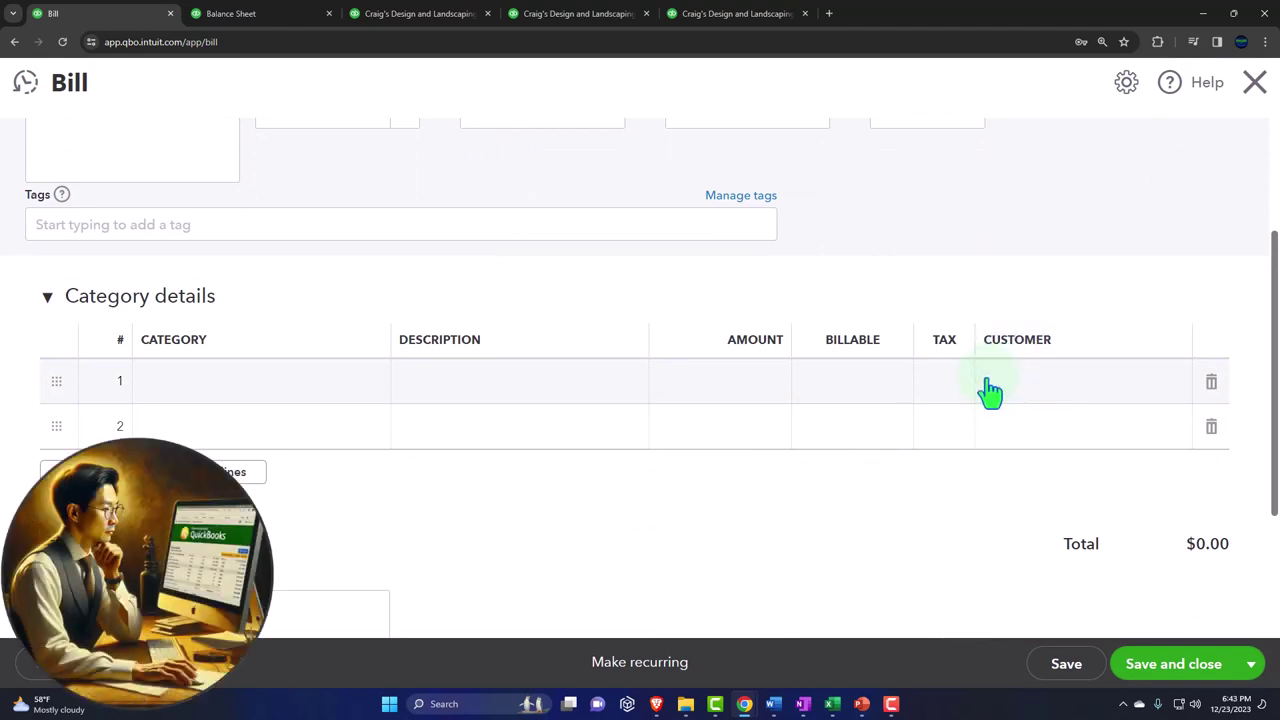
{"action": "scroll", "coordinate": [988, 391], "scroll_direction": "up", "scroll_amount": 2}
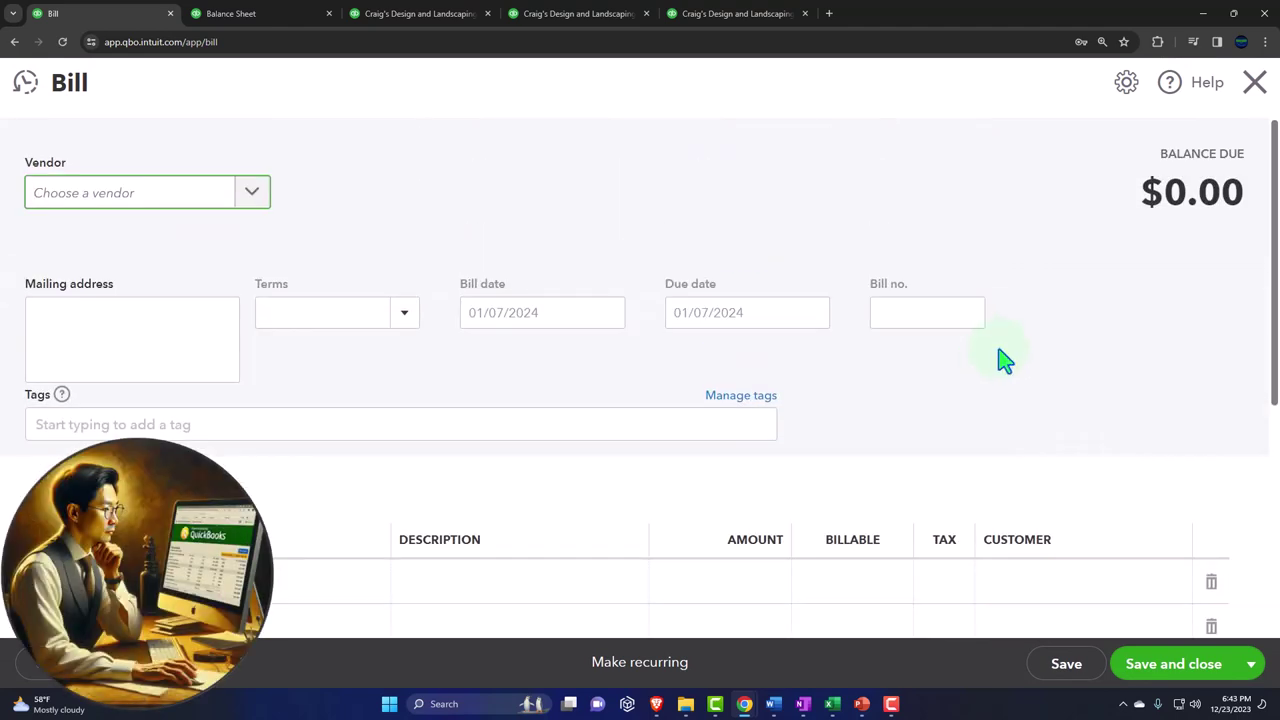
{"action": "left_click", "coordinate": [1254, 84]}
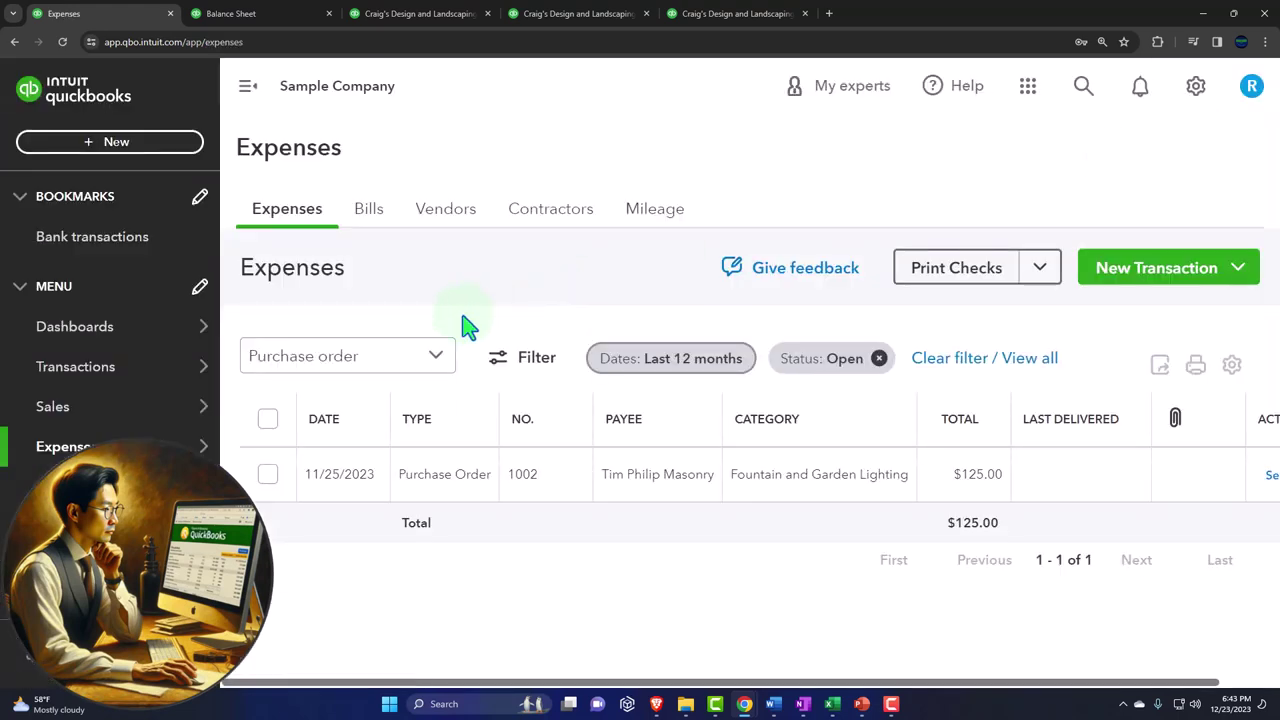